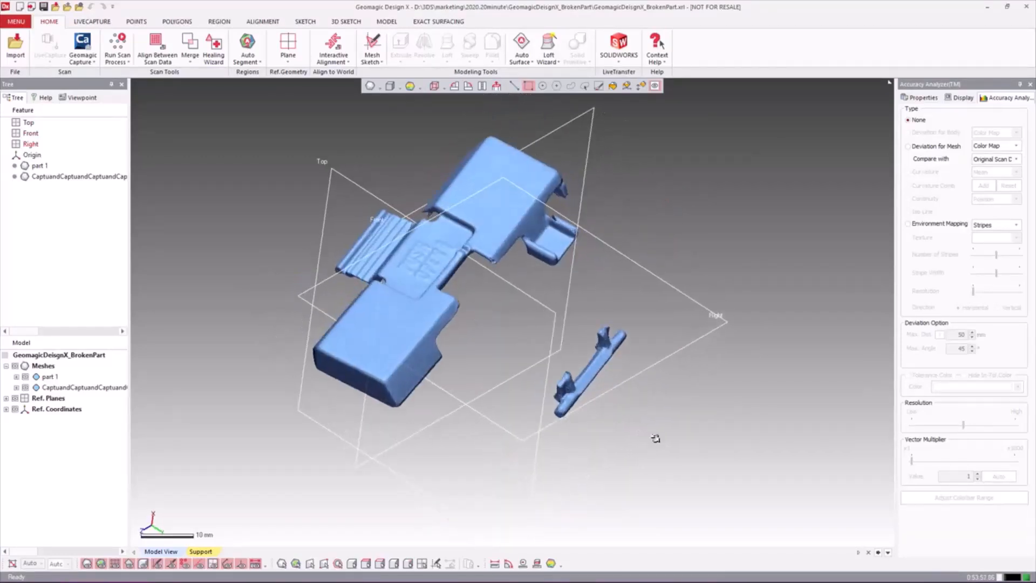
Hide the Top, Front and Right reference planes so only the two meshes show.
scroll(582, 386, up, 3)
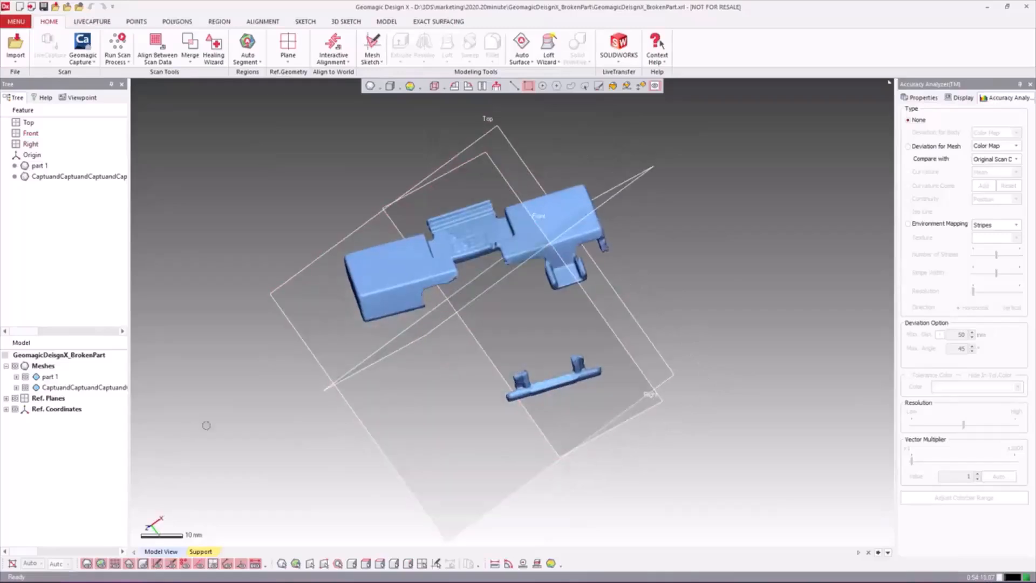
click(6, 398)
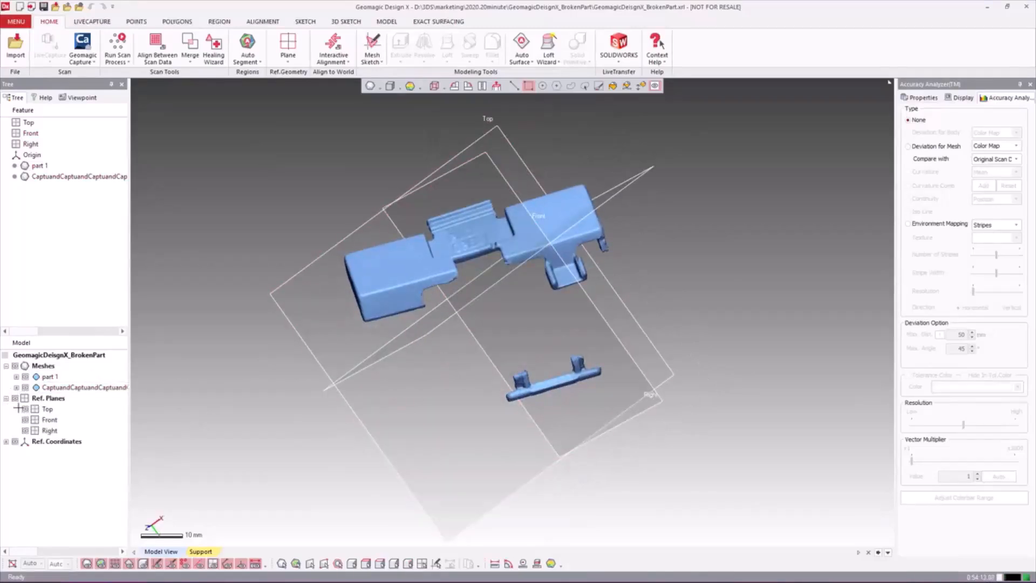
click(25, 409)
click(25, 419)
click(25, 430)
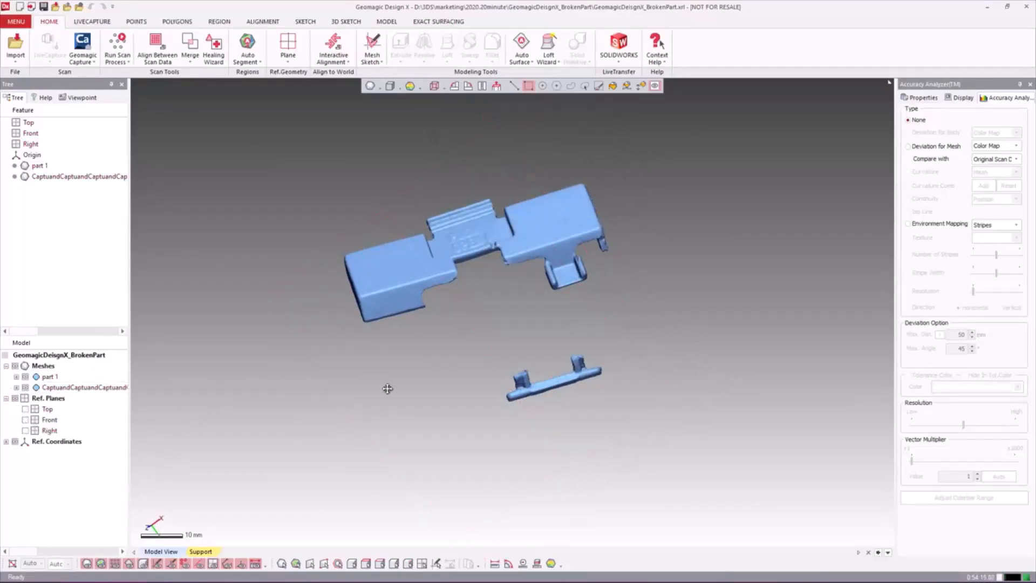
Start Transform Scan Data with the small broken-off mesh as the target and proceed to its rotate and translate stage.
right_drag(386, 388, 579, 392)
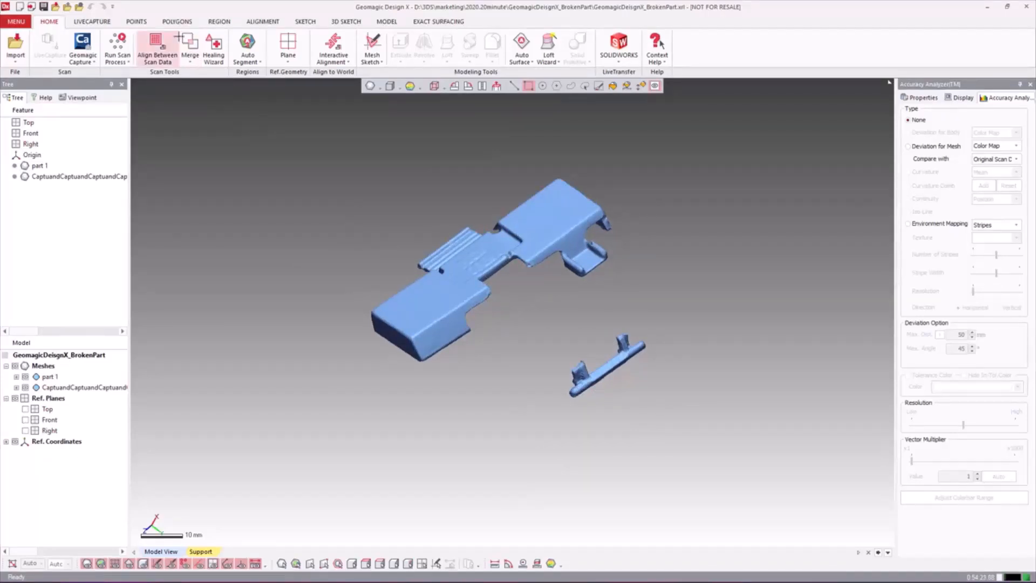
click(264, 21)
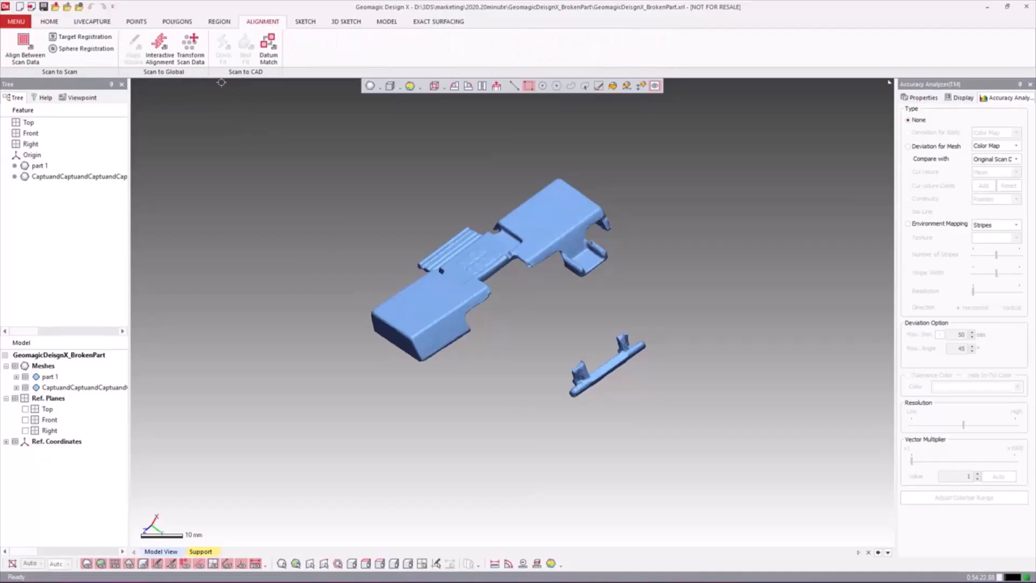
click(189, 56)
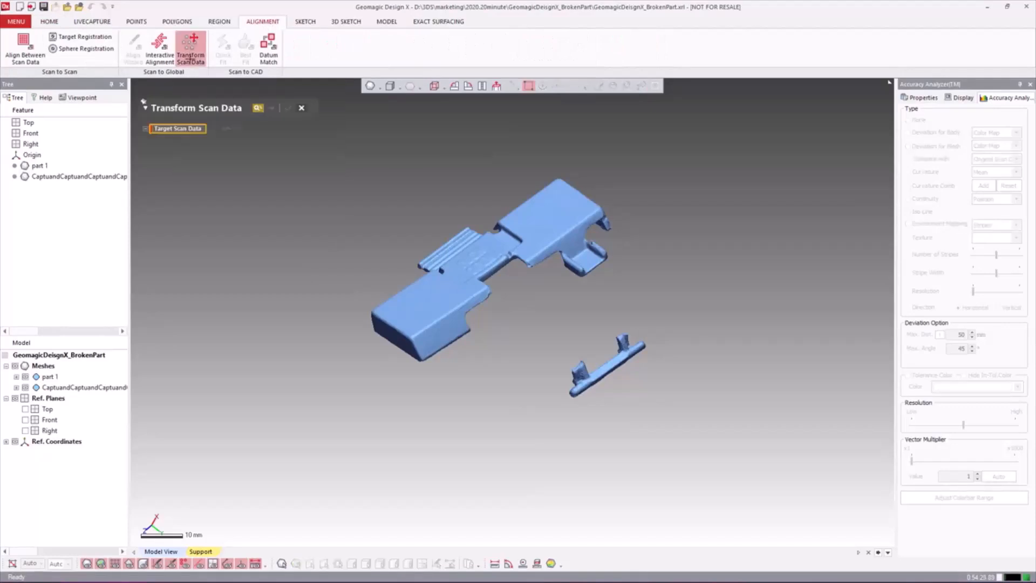
click(104, 386)
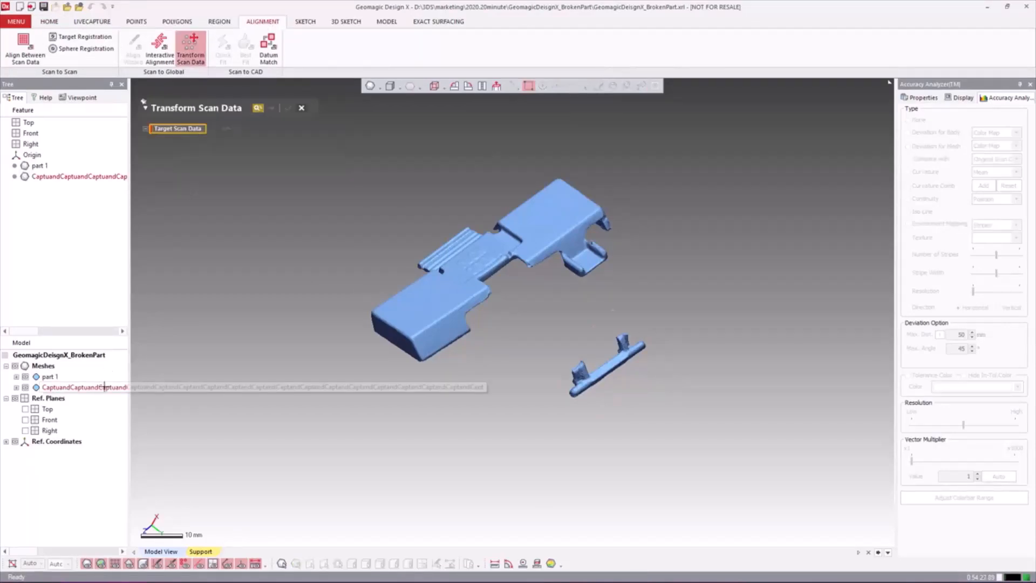
click(104, 387)
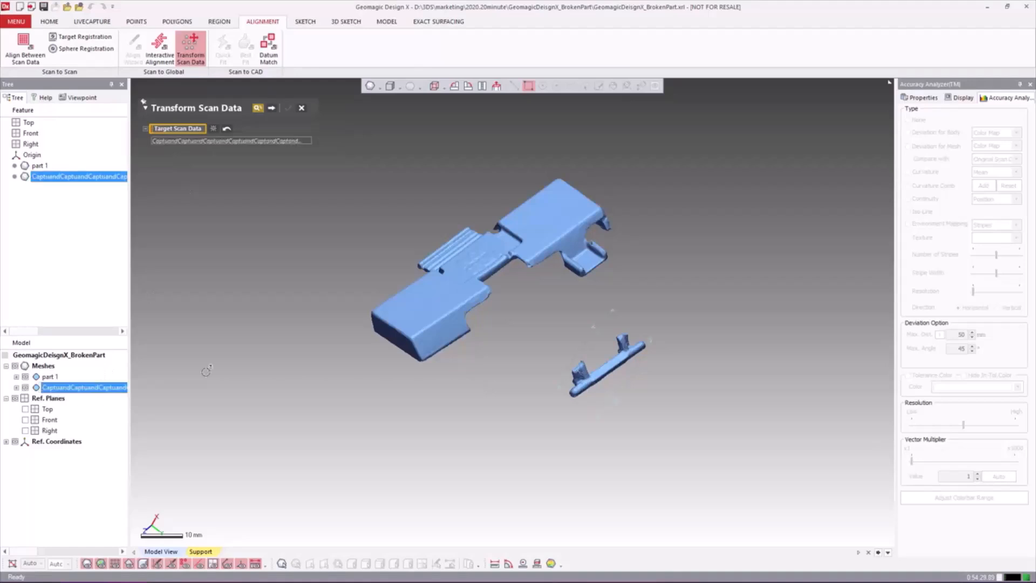
click(272, 108)
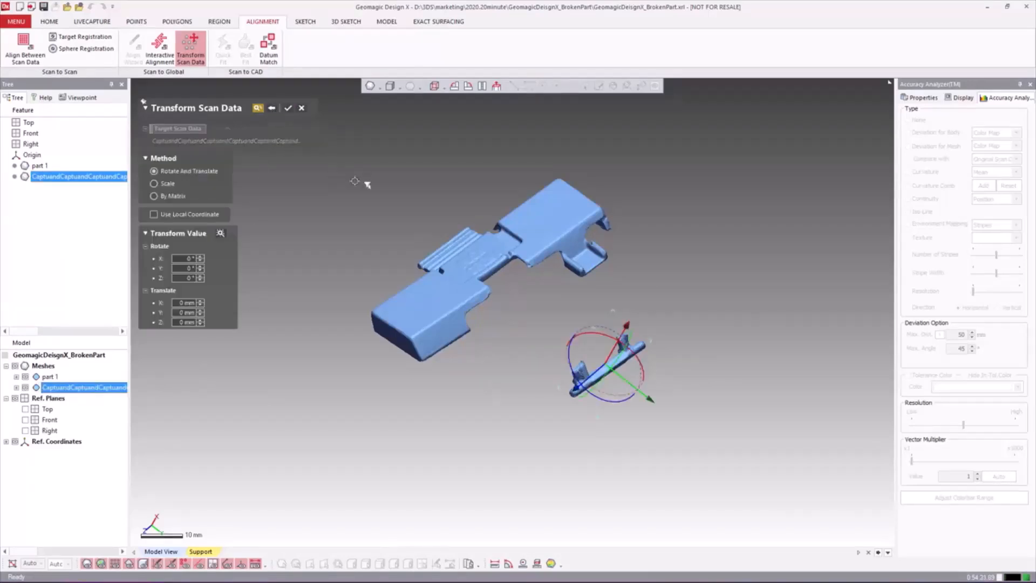
right_drag(567, 322, 636, 348)
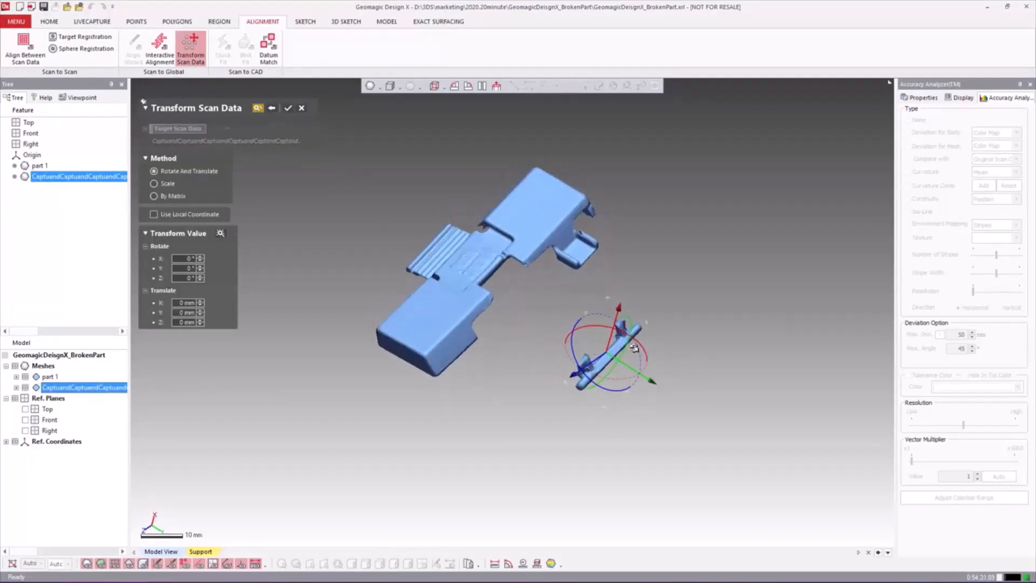
scroll(607, 337, up, 3)
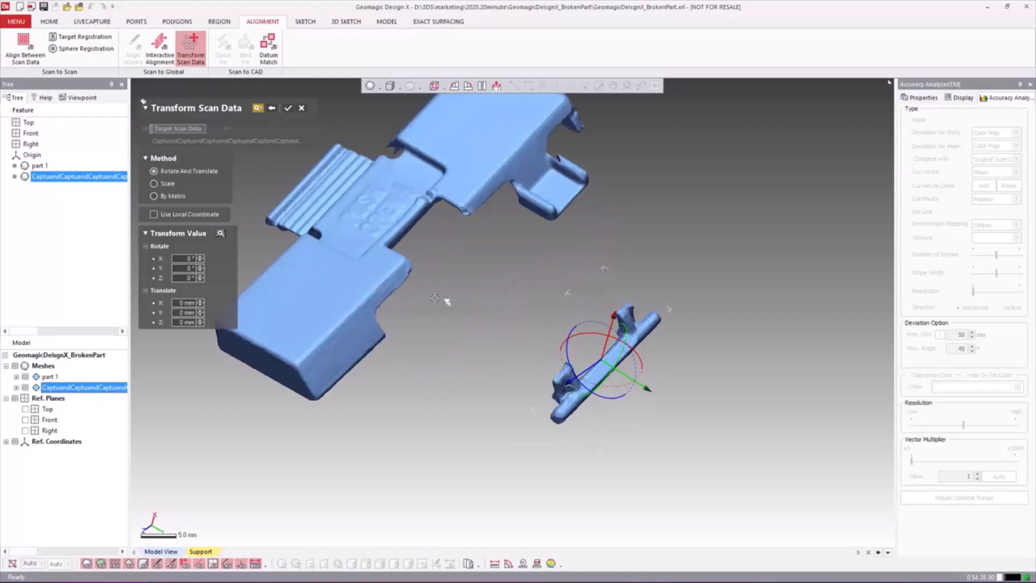
mouse_move(614, 335)
right_down()
mouse_move(467, 340)
mouse_move(506, 410)
mouse_move(480, 356)
mouse_move(609, 349)
right_up()
scroll(656, 356, up, 1)
right_drag(580, 317, 551, 331)
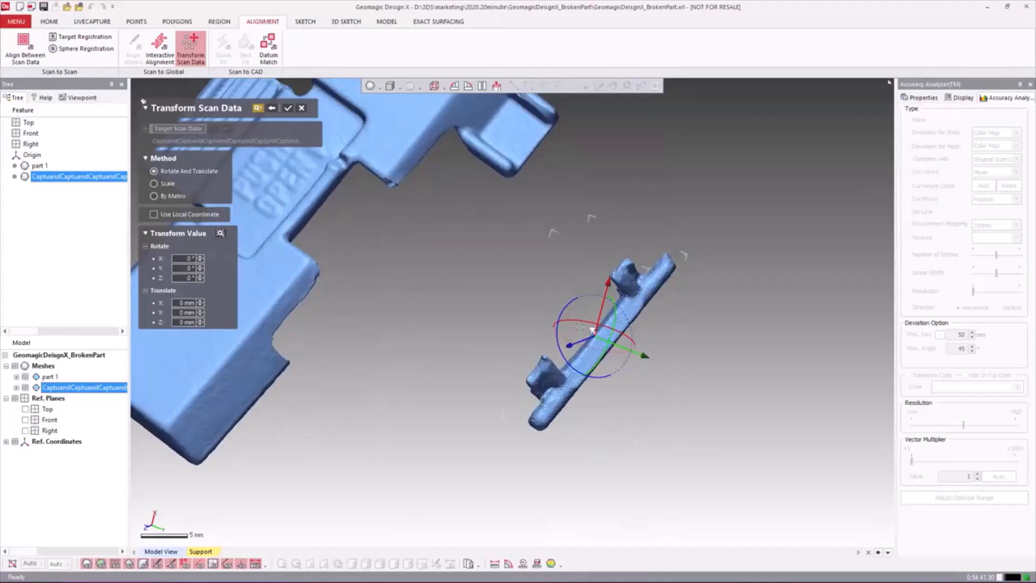
scroll(572, 338, down, 1)
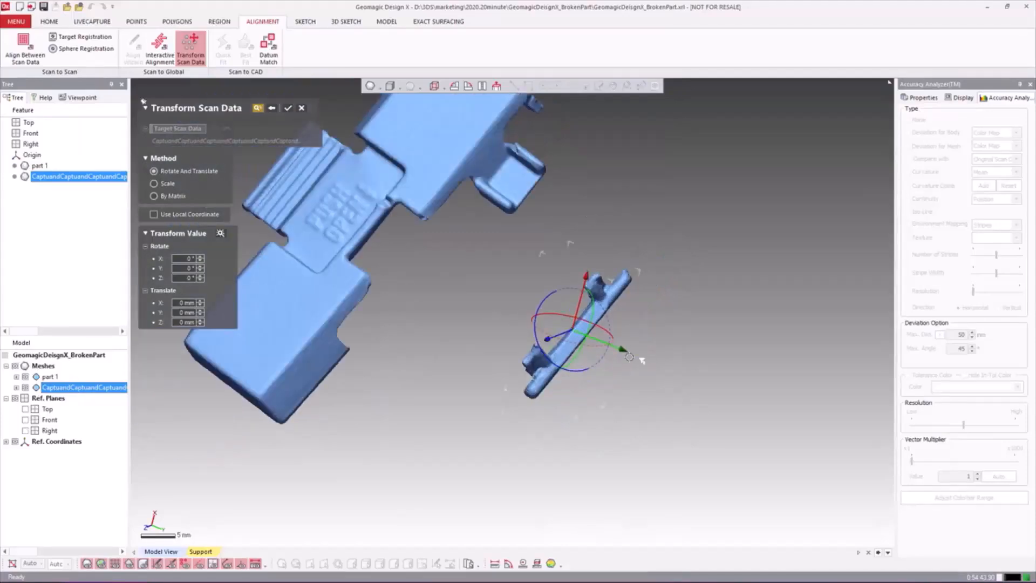
scroll(629, 357, down, 2)
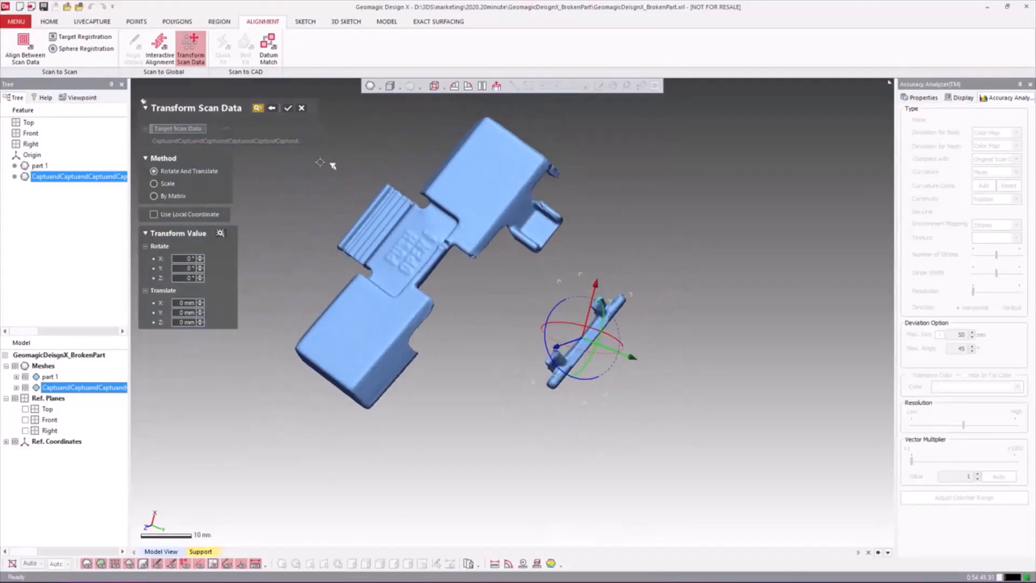
click(269, 110)
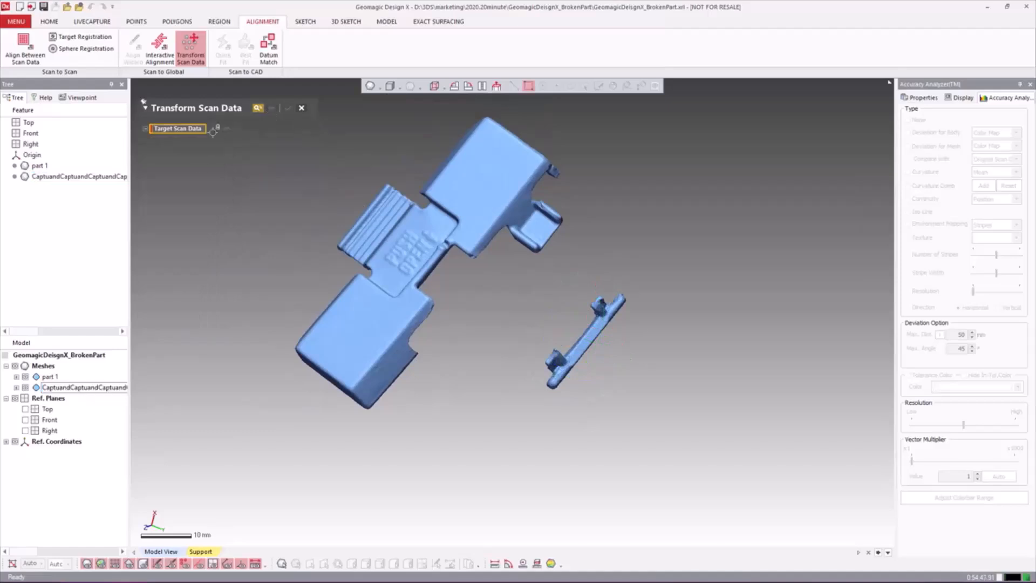
click(50, 375)
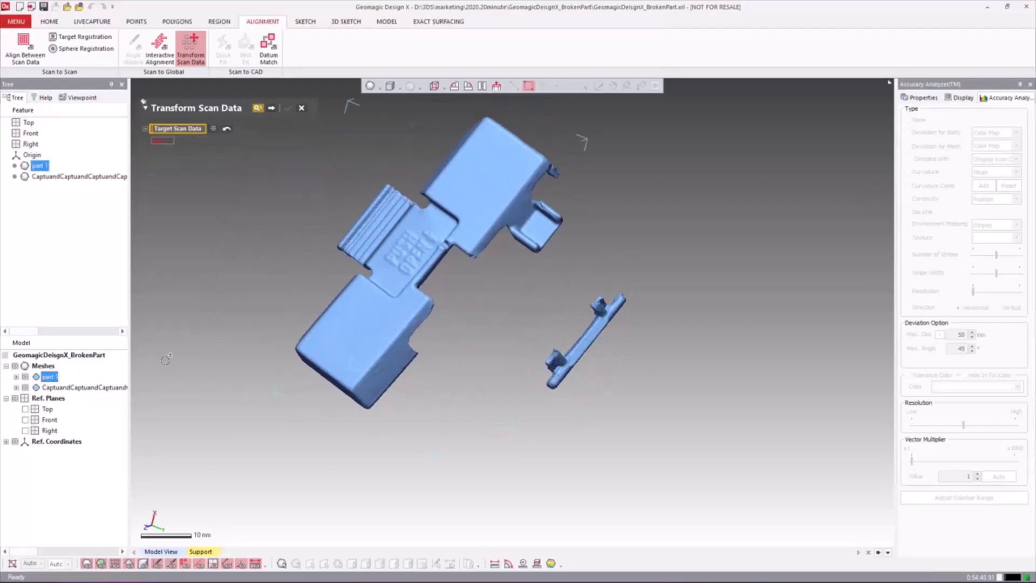
click(271, 109)
right_drag(412, 181, 379, 221)
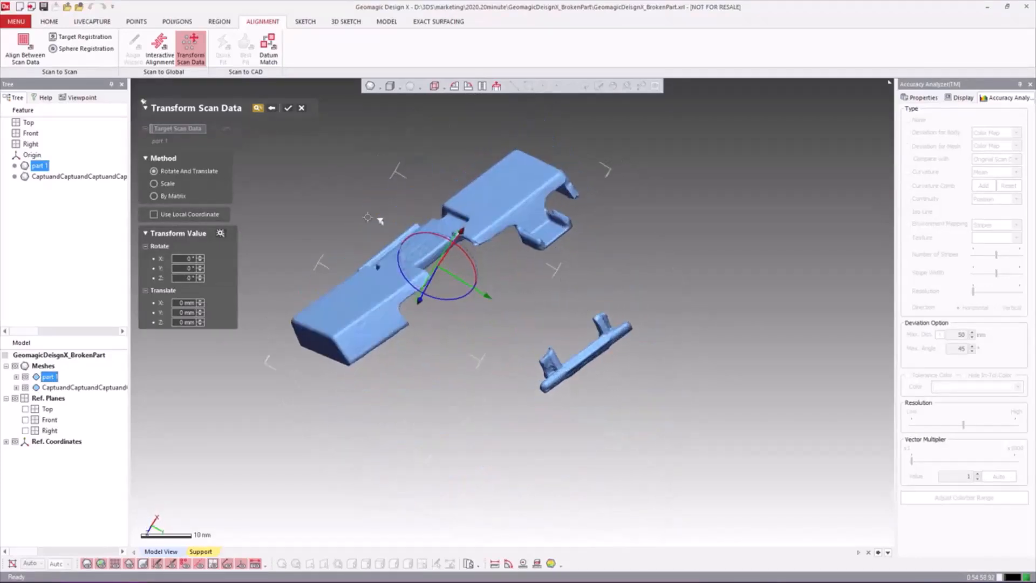
click(273, 109)
click(81, 387)
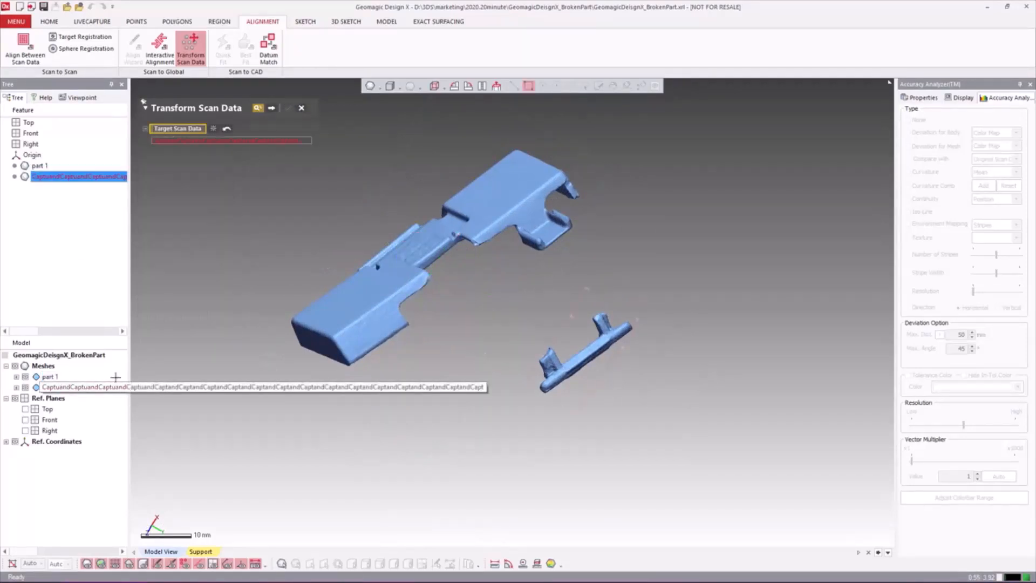
click(271, 110)
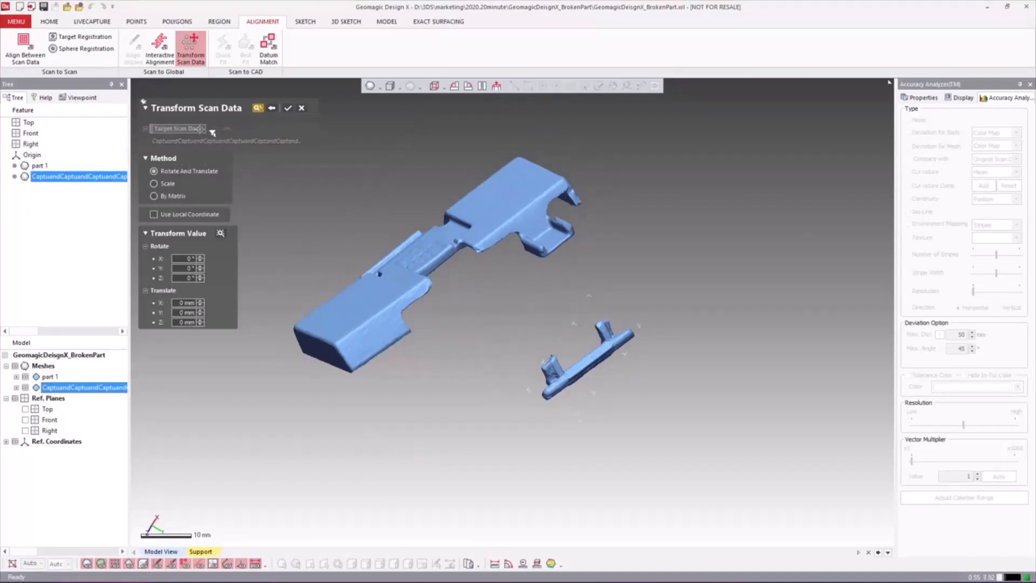
click(272, 110)
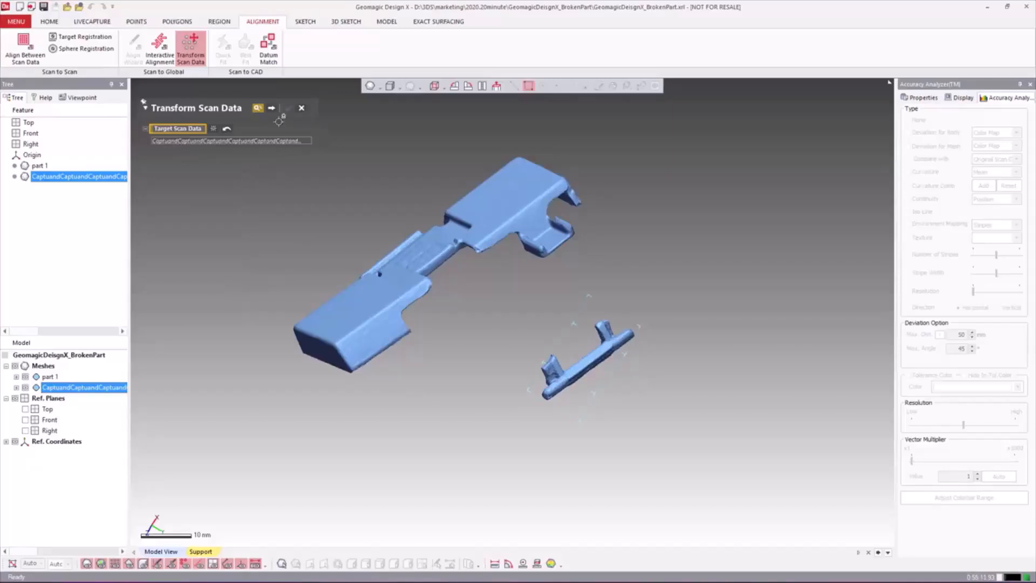
click(211, 130)
click(108, 384)
click(272, 110)
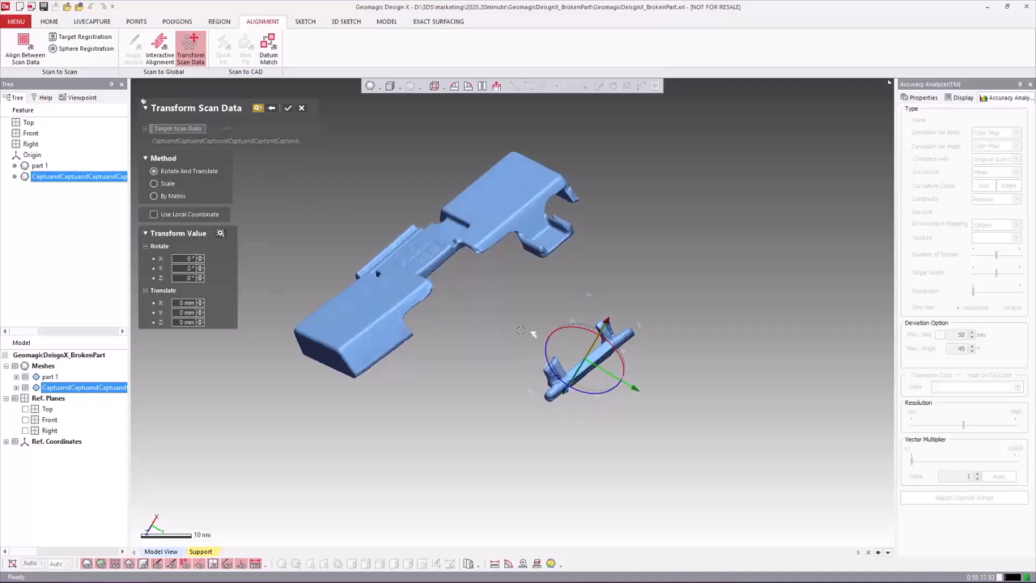
Translate the small broken-off mesh -20 mm in Y and -3 mm in X, bringing it near the main part's gap.
right_drag(500, 293, 506, 346)
drag(638, 381, 547, 348)
right_drag(332, 386, 524, 231)
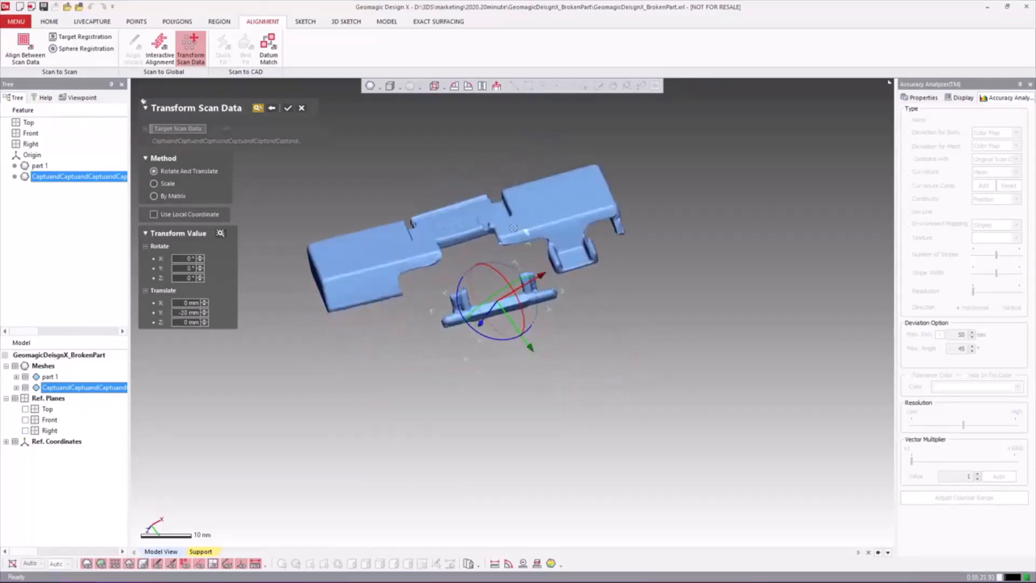
drag(541, 275, 528, 283)
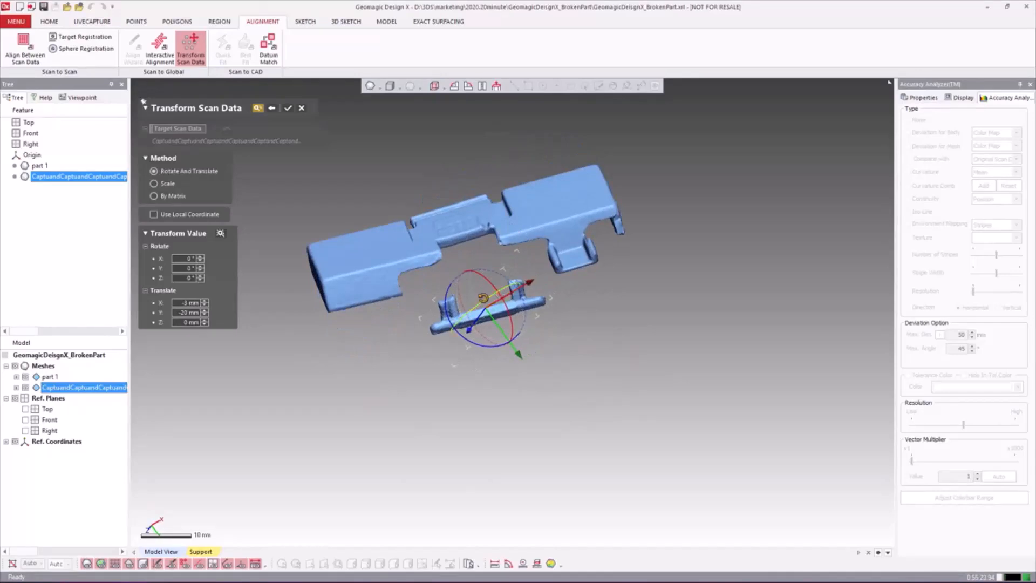
Shift the small mesh closer to the main part, to about -25.35 mm in Y and -1.5 mm in Z.
scroll(483, 302, up, 5)
right_drag(484, 302, 627, 292)
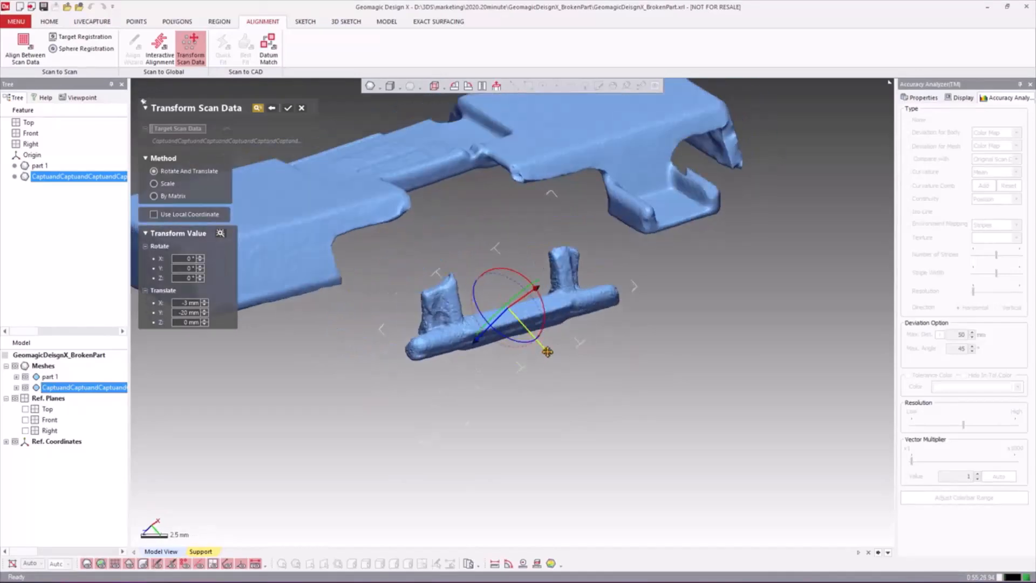
drag(545, 349, 497, 293)
right_drag(497, 293, 547, 294)
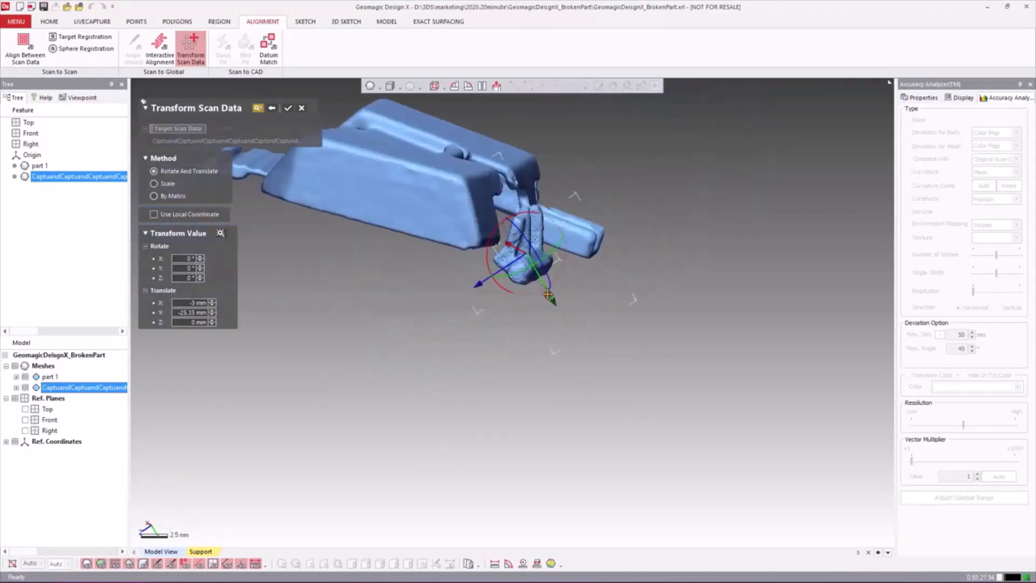
drag(481, 282, 494, 275)
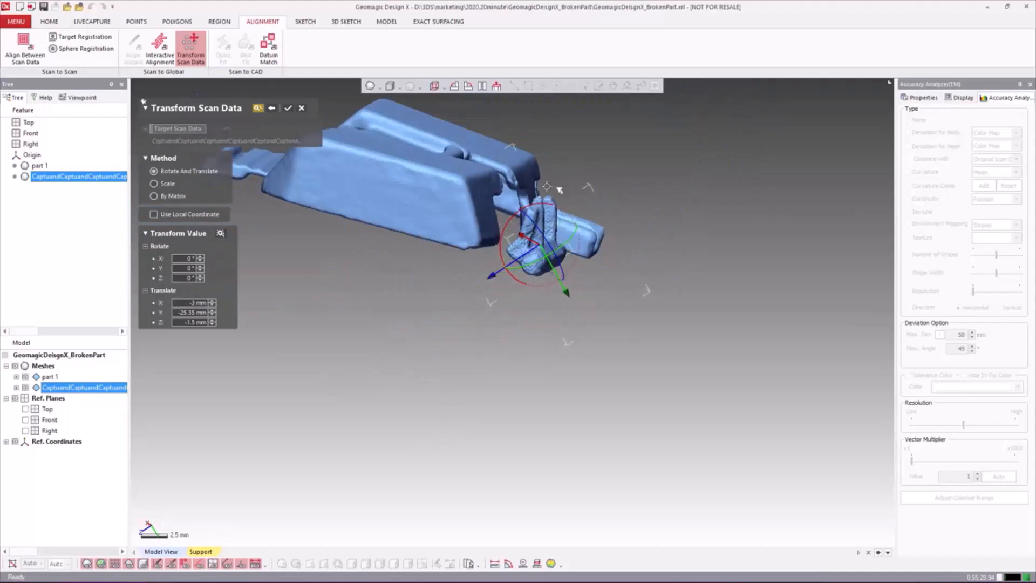
Rotate the small mesh about X to about -11.24° and reposition it at about X -1.9, Y -20.45, Z 3.64 mm.
right_drag(558, 190, 539, 259)
drag(517, 243, 504, 236)
right_drag(504, 246, 502, 180)
drag(559, 281, 554, 276)
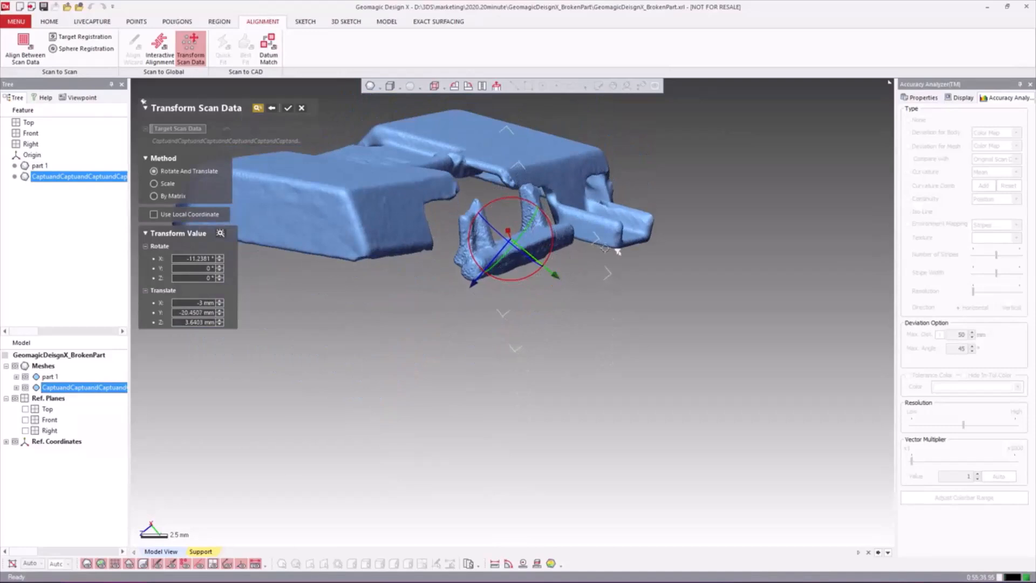
right_drag(617, 250, 591, 313)
drag(496, 238, 501, 231)
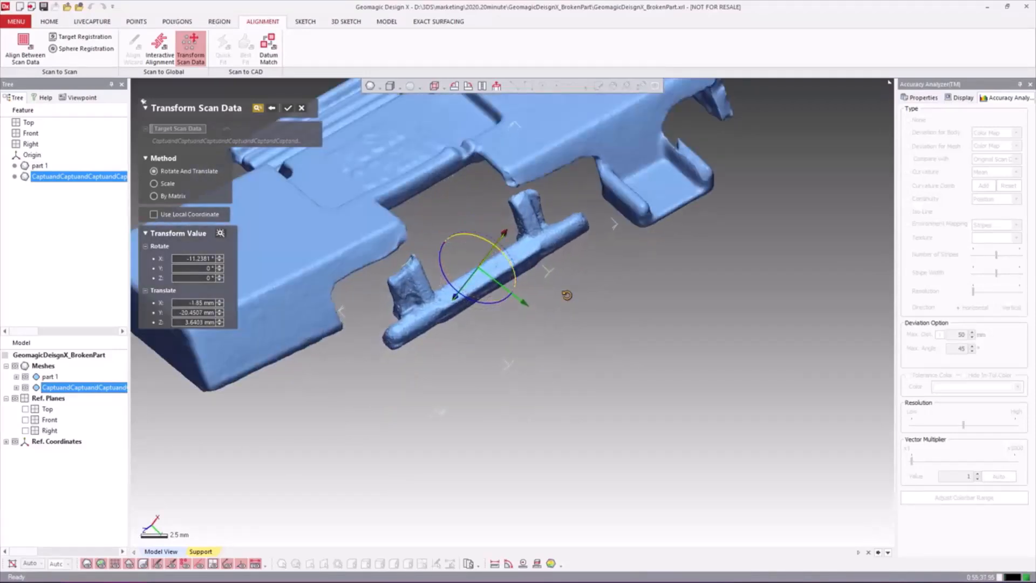
Rotate the small mesh to about 4.16° in Z and 0.83° in Y, parallel to the main part's edge, and apply the transform.
right_drag(567, 294, 609, 276)
right_drag(418, 248, 536, 294)
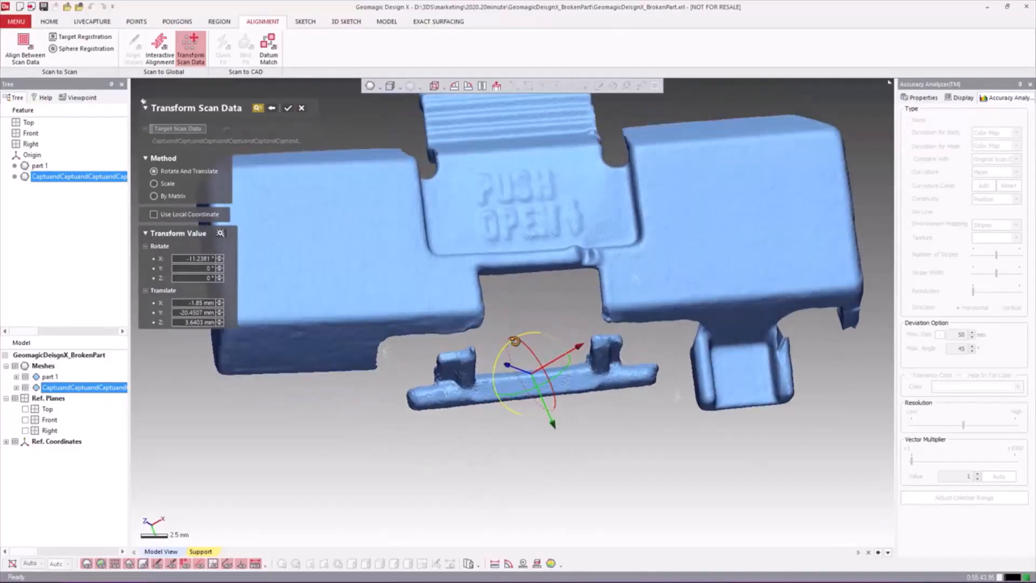
drag(514, 341, 518, 340)
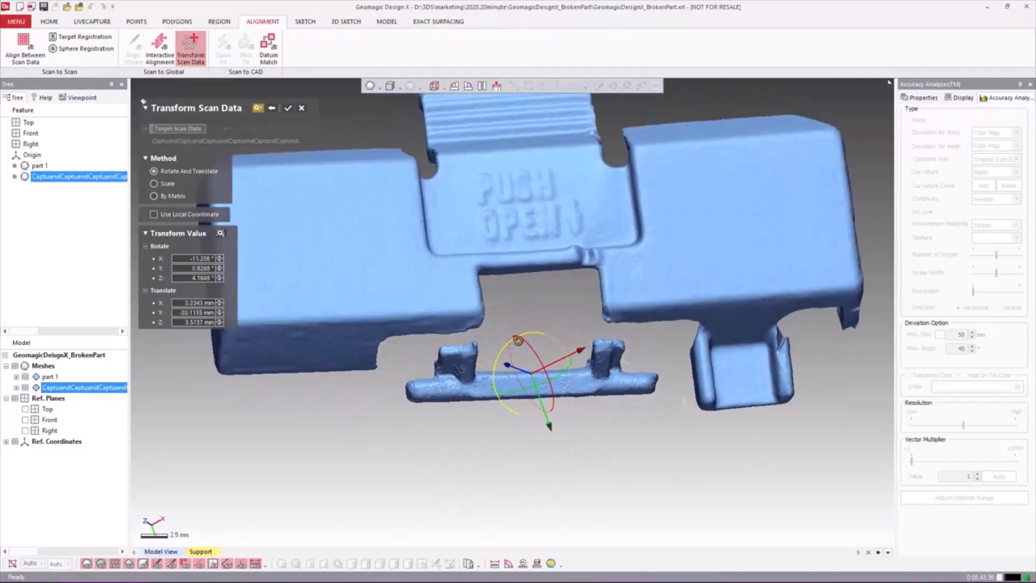
right_drag(517, 340, 295, 161)
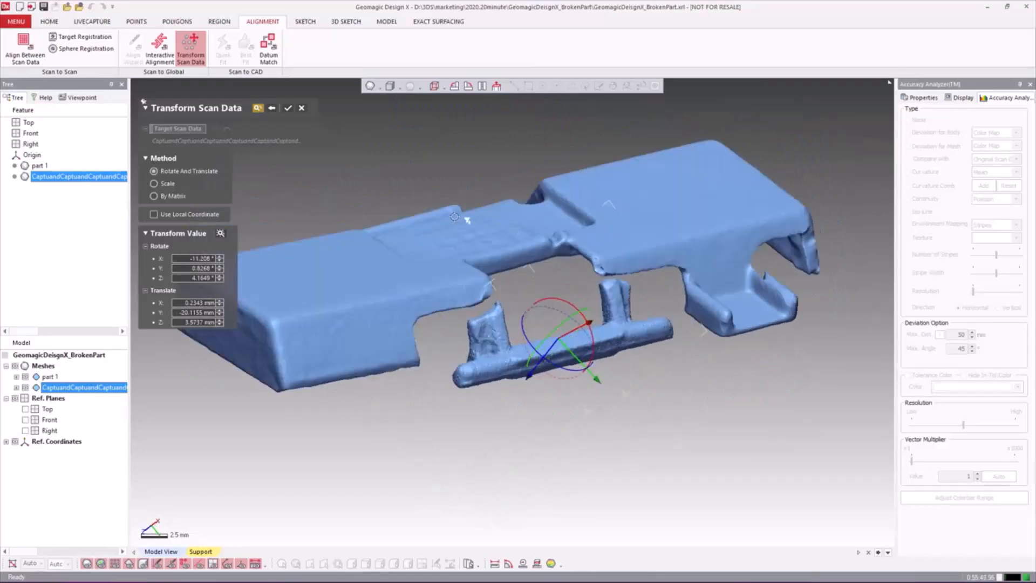
right_drag(454, 216, 469, 243)
scroll(469, 243, down, 2)
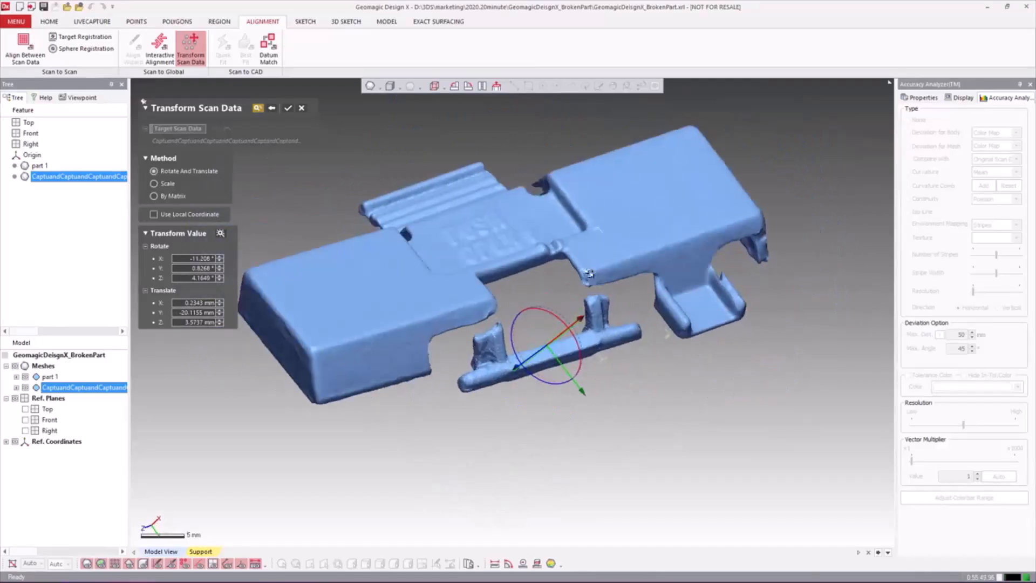
click(289, 108)
scroll(417, 223, down, 2)
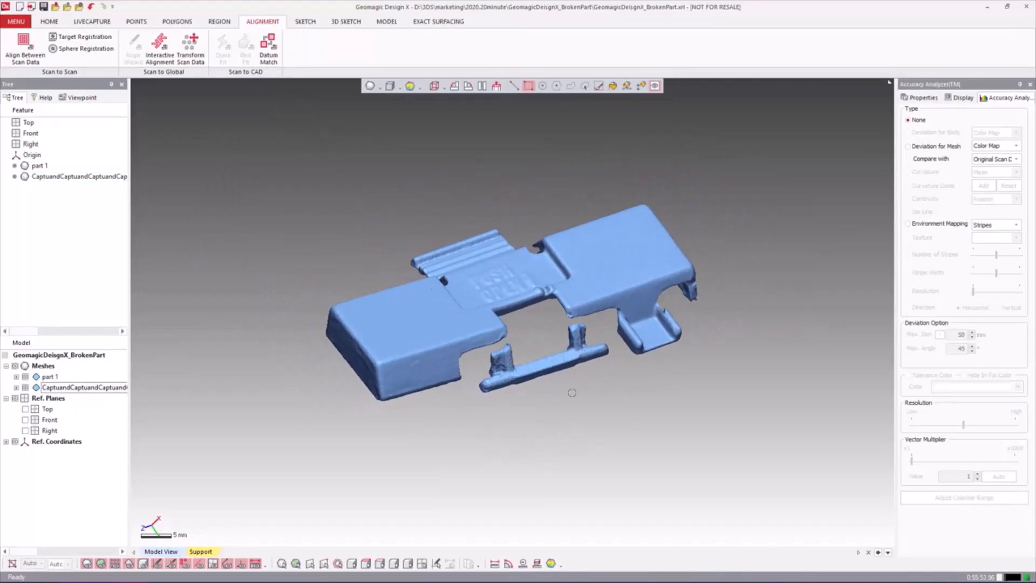
scroll(541, 392, up, 2)
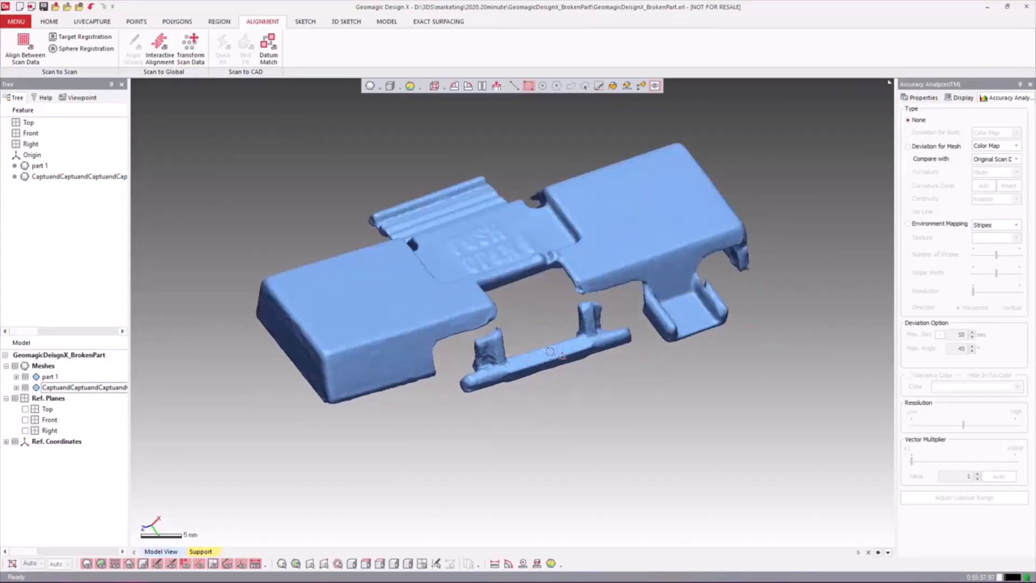
right_drag(550, 352, 487, 309)
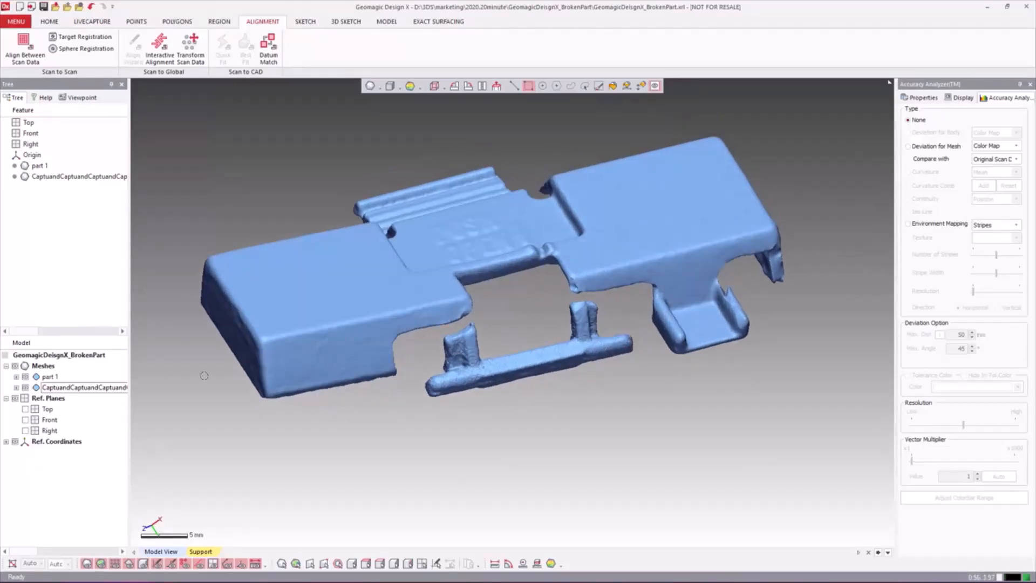
Hide the part 1 mesh to isolate the small broken-off mesh and view its long rod lengthwise.
click(25, 376)
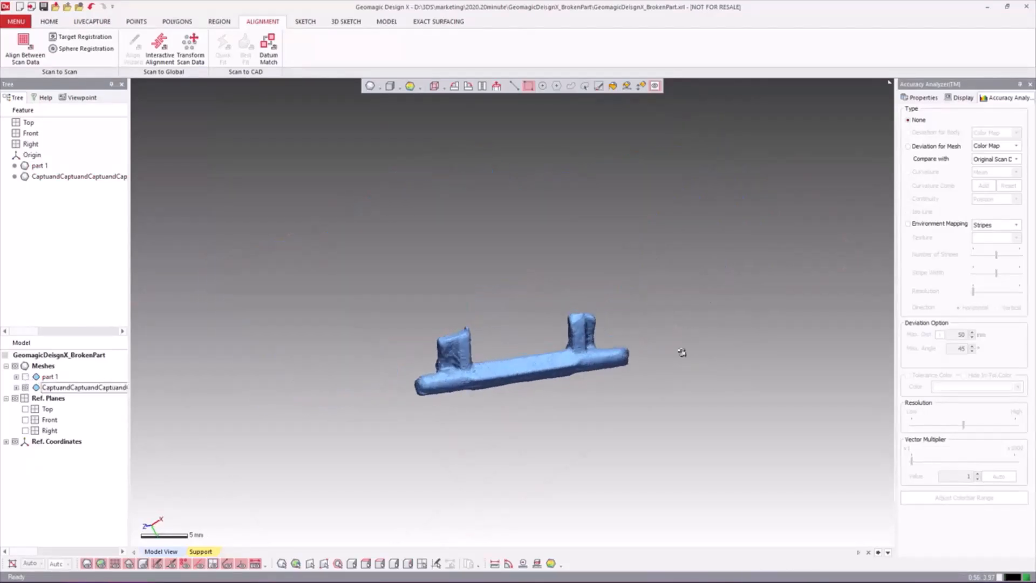
right_drag(681, 352, 551, 397)
scroll(550, 398, up, 3)
right_drag(547, 354, 520, 366)
ctrl+right_drag(452, 359, 498, 352)
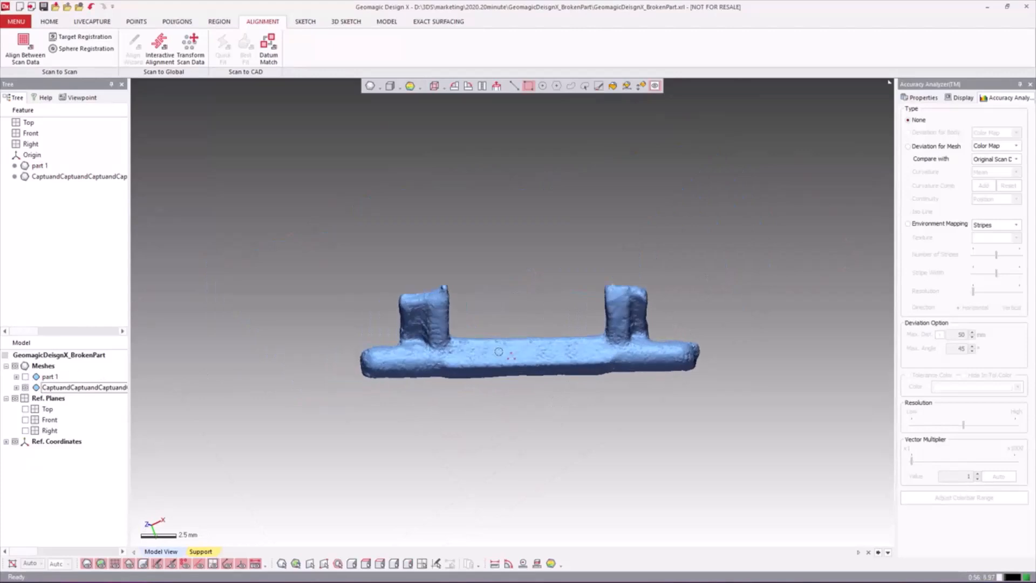
Set up a reference vector with the Find Cylinder Axis method, selecting a narrow mesh band near each end of the small piece's rod.
click(385, 22)
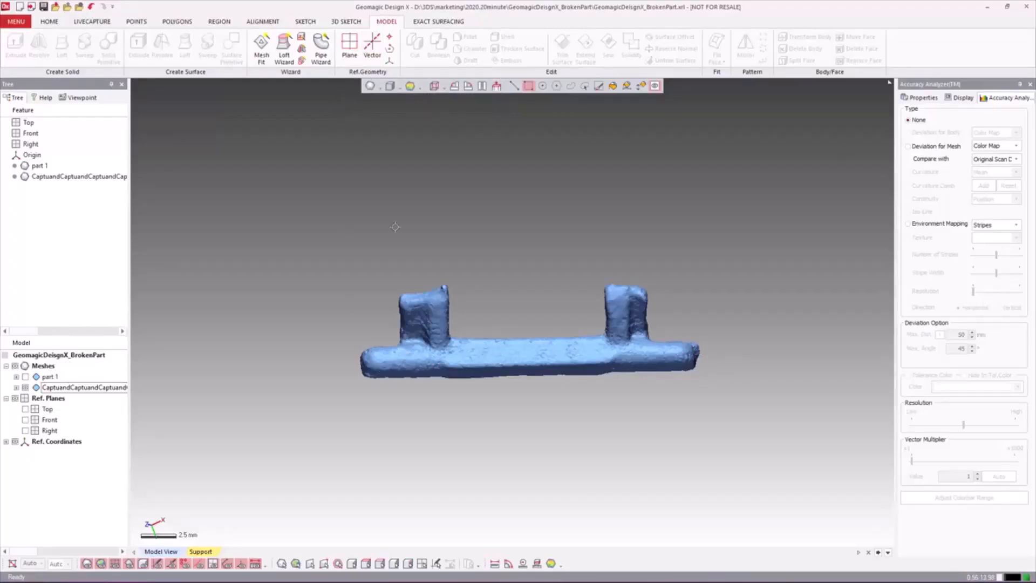
click(372, 43)
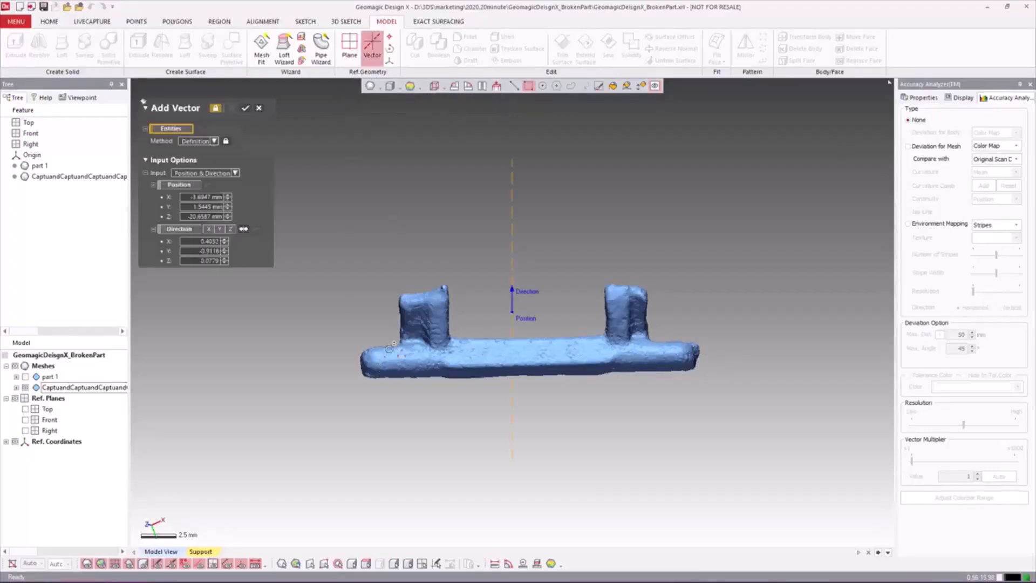
click(213, 141)
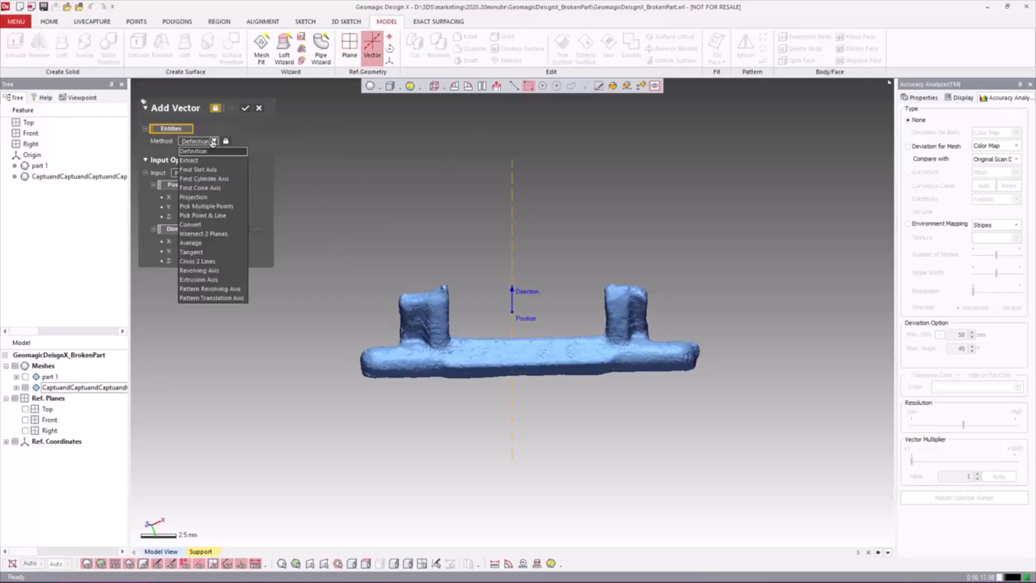
click(204, 174)
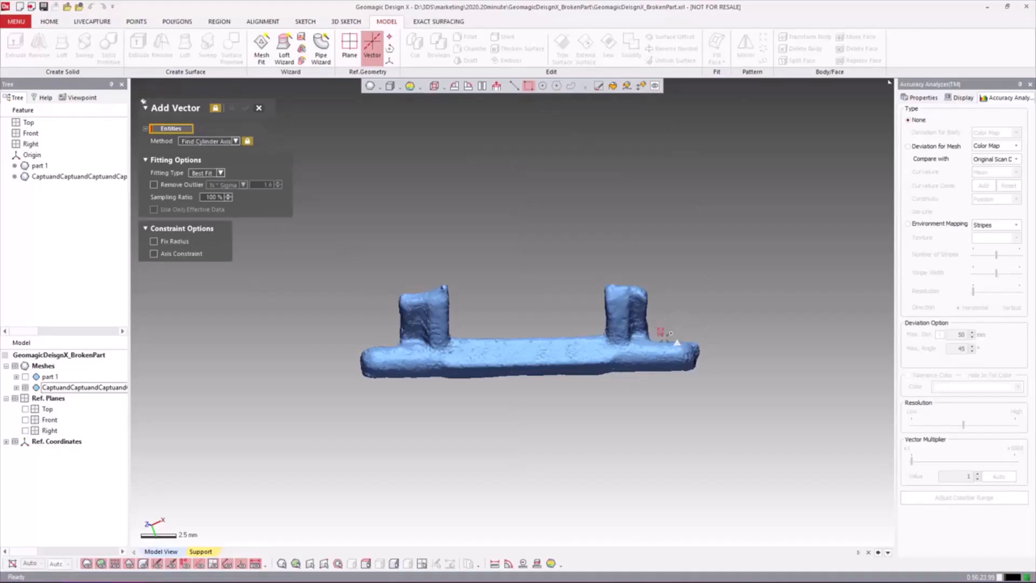
drag(659, 329, 679, 402)
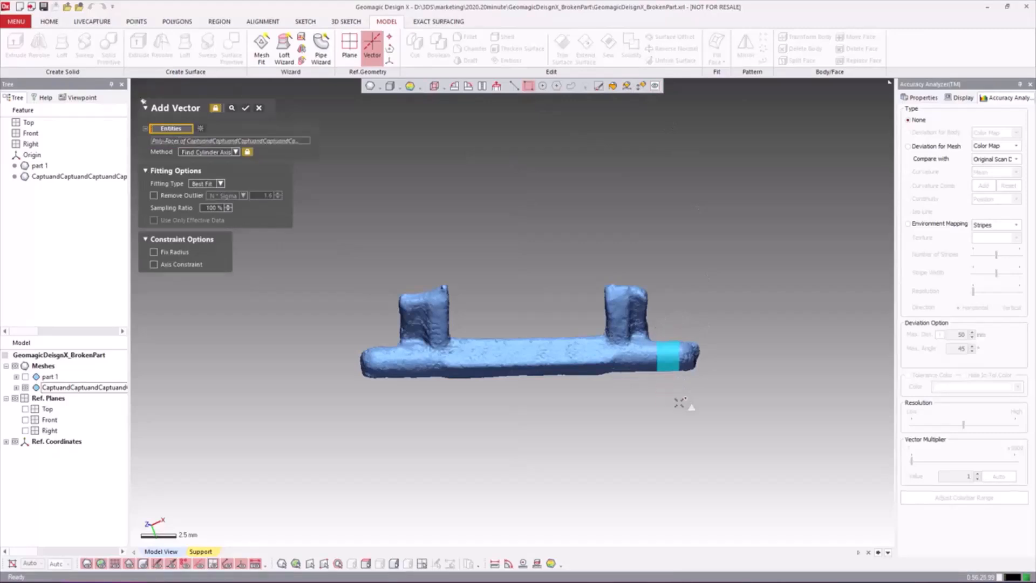
right_drag(514, 295, 638, 322)
scroll(403, 349, up, 3)
mouse_move(389, 288)
right_down()
mouse_move(481, 351)
mouse_move(388, 286)
right_up()
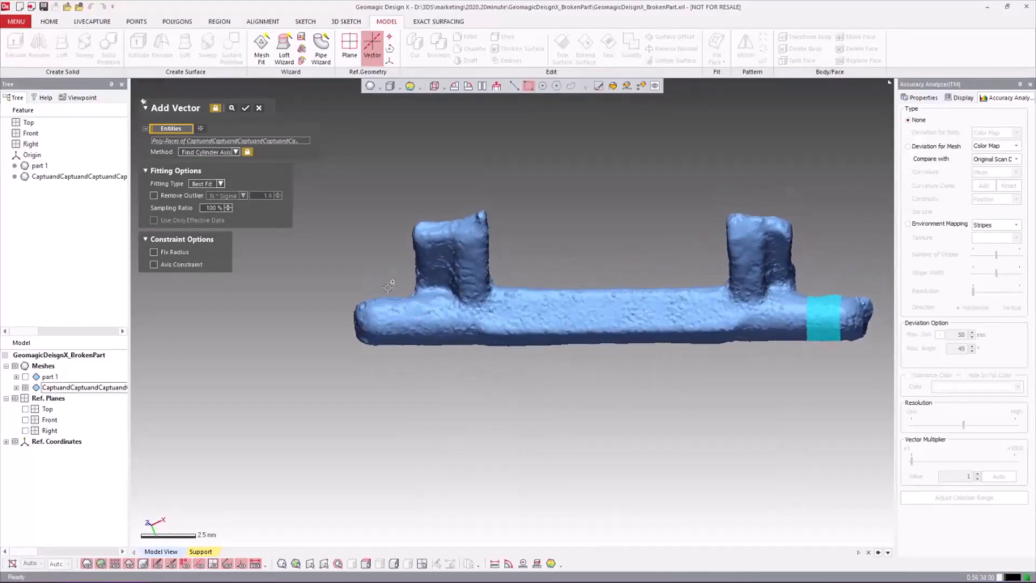
click(406, 360)
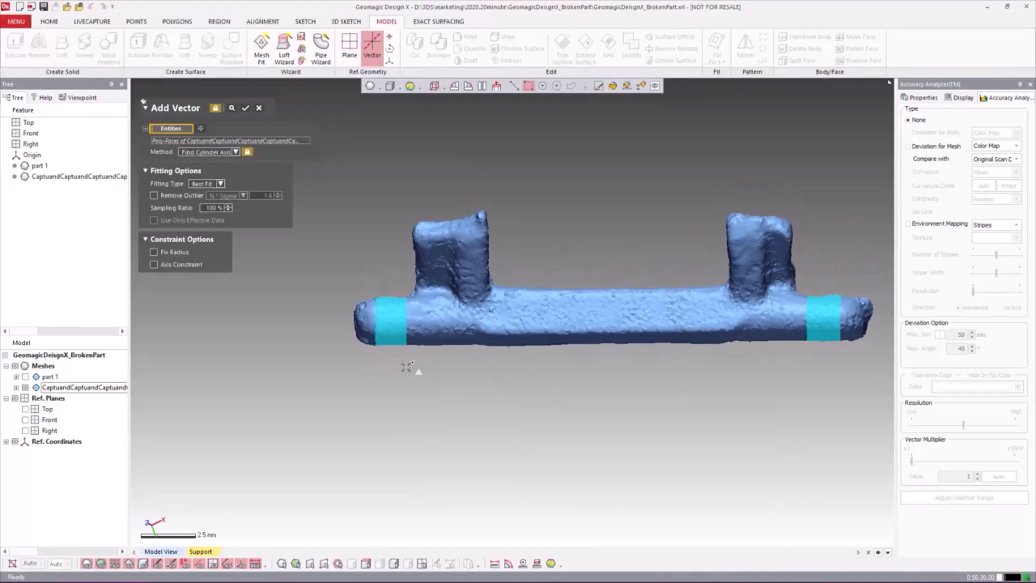
right_drag(406, 361, 414, 221)
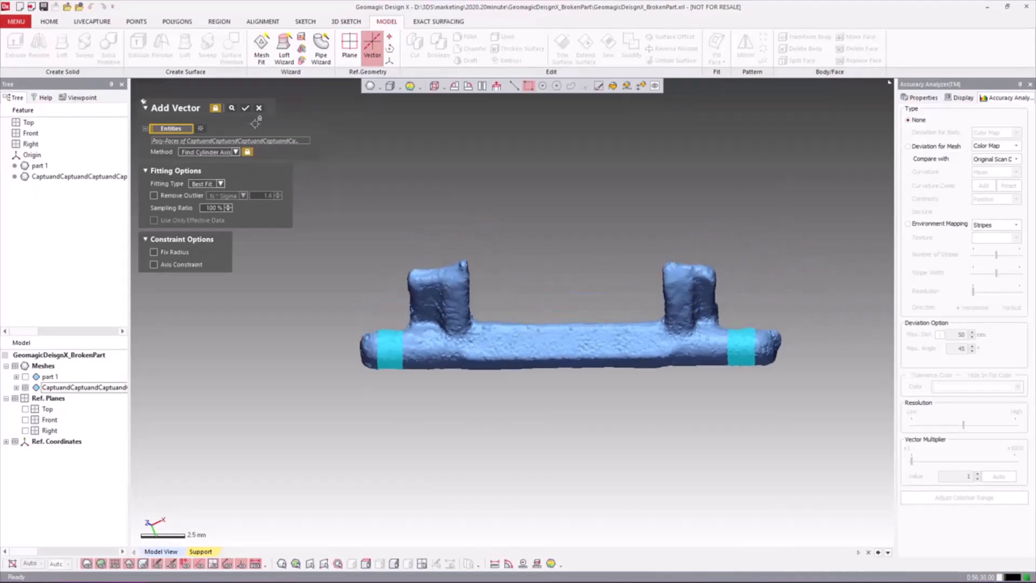
Preview the cylinder axis fitted through both rod ends, checking it without the mesh, and create the reference vector.
click(232, 109)
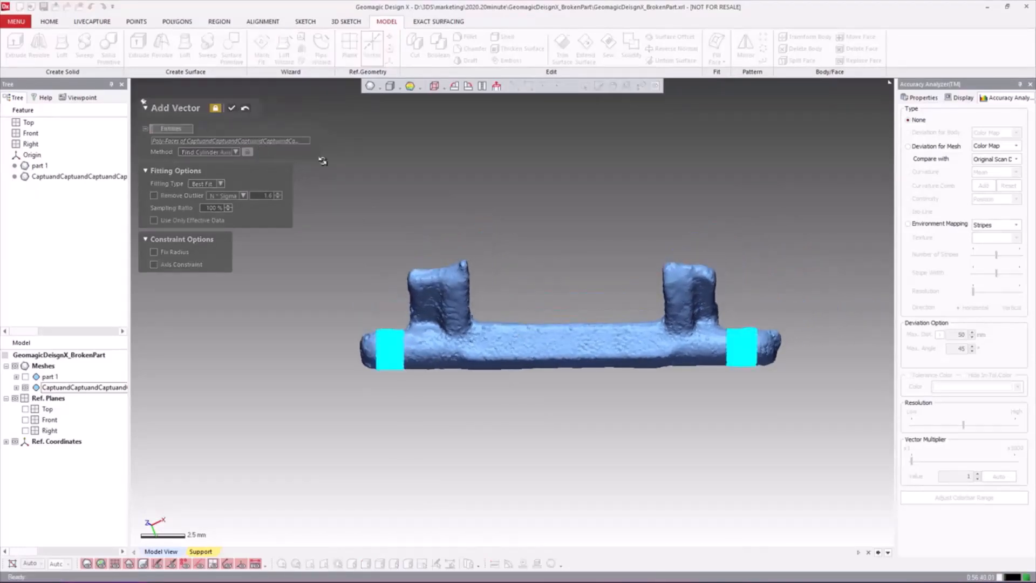
right_drag(322, 161, 513, 215)
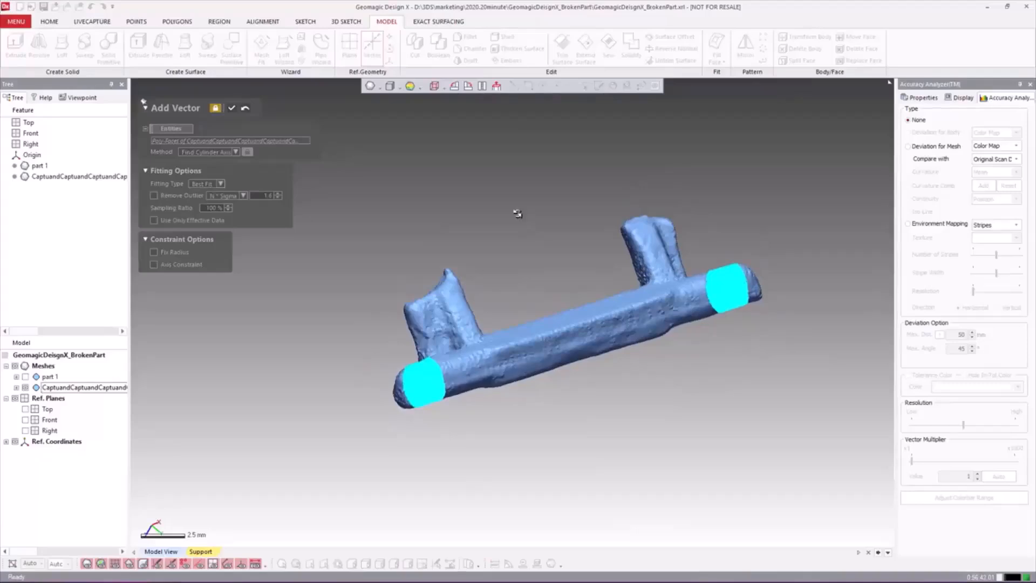
key(ctrl+1)
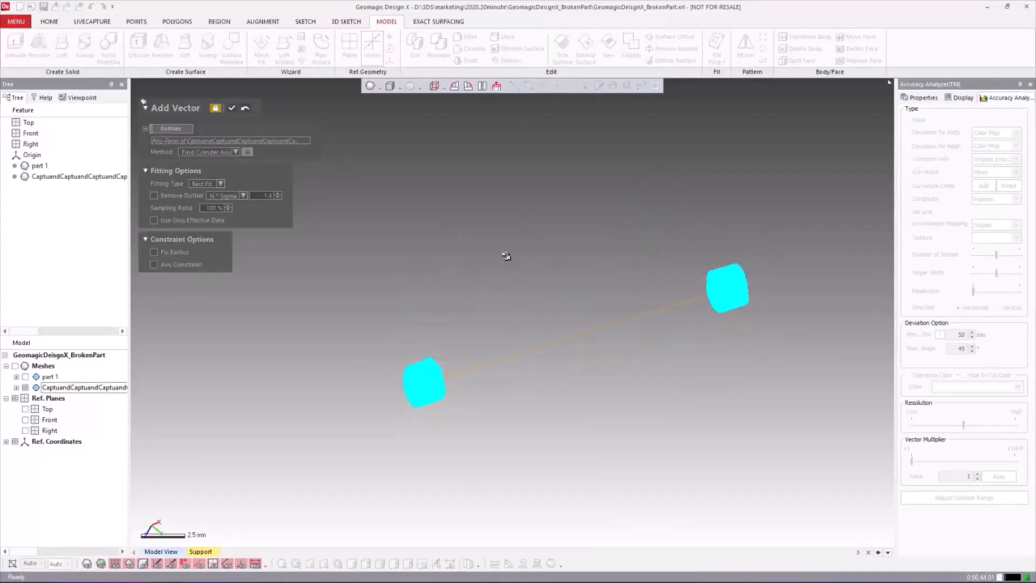
key(ctrl+1)
click(232, 109)
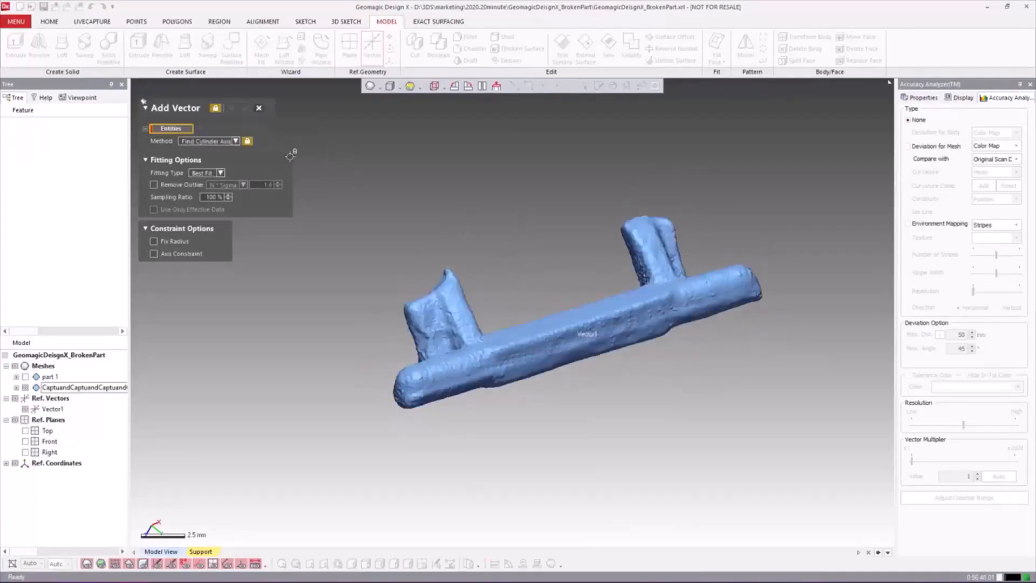
click(258, 109)
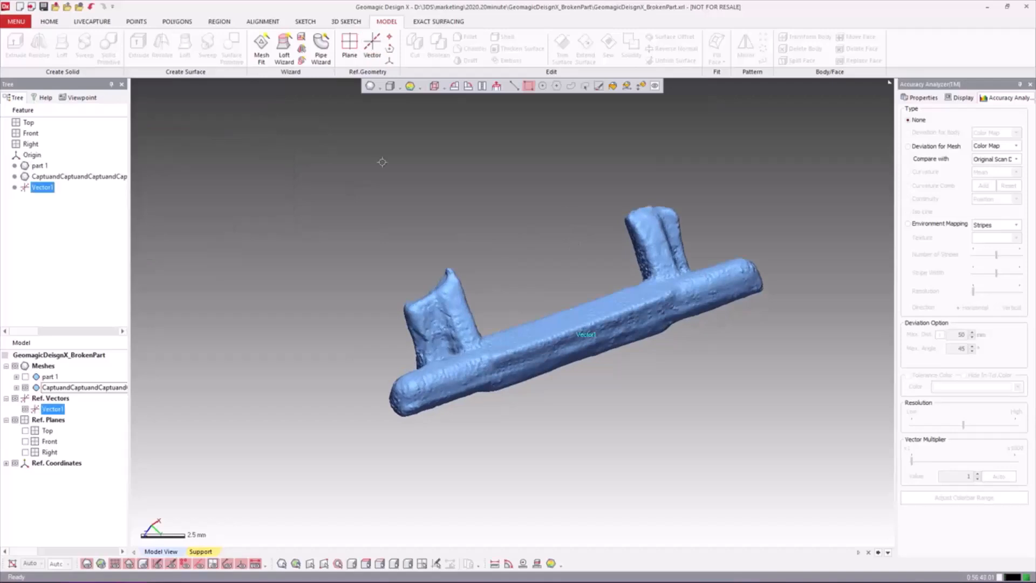
right_drag(381, 157, 482, 329)
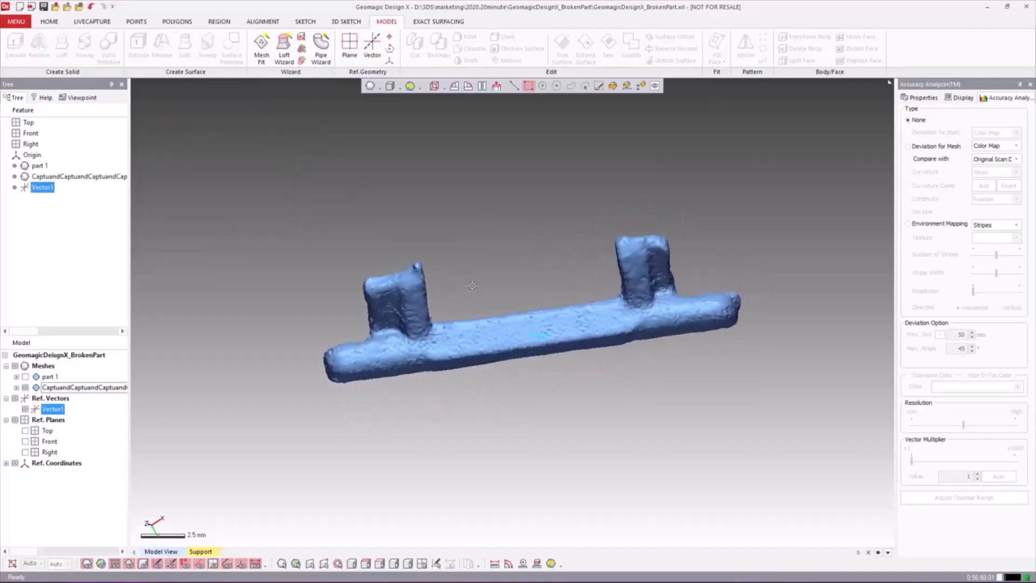
click(469, 286)
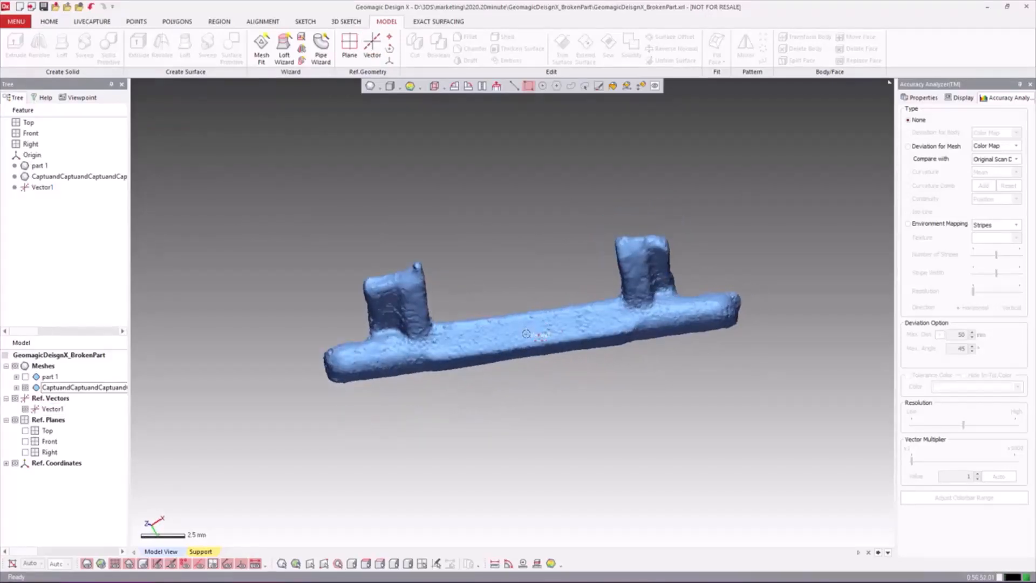
Create a reference plane with the Extract method from a painted patch on the inner side face of one upright tab.
right_drag(531, 334, 518, 299)
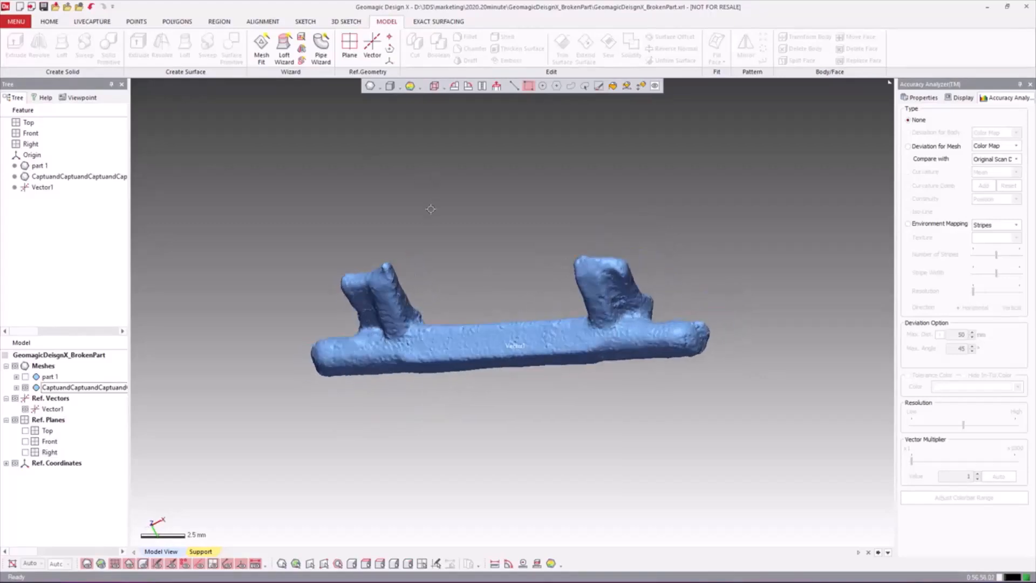
click(349, 43)
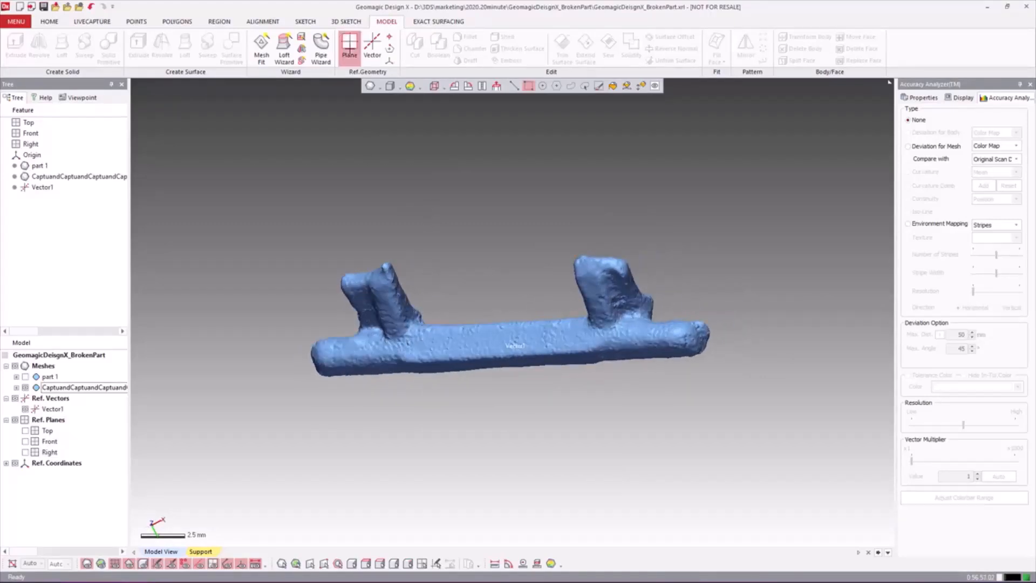
mouse_move(450, 214)
right_down()
mouse_move(458, 270)
mouse_move(533, 256)
right_up()
click(597, 86)
scroll(388, 309, up, 5)
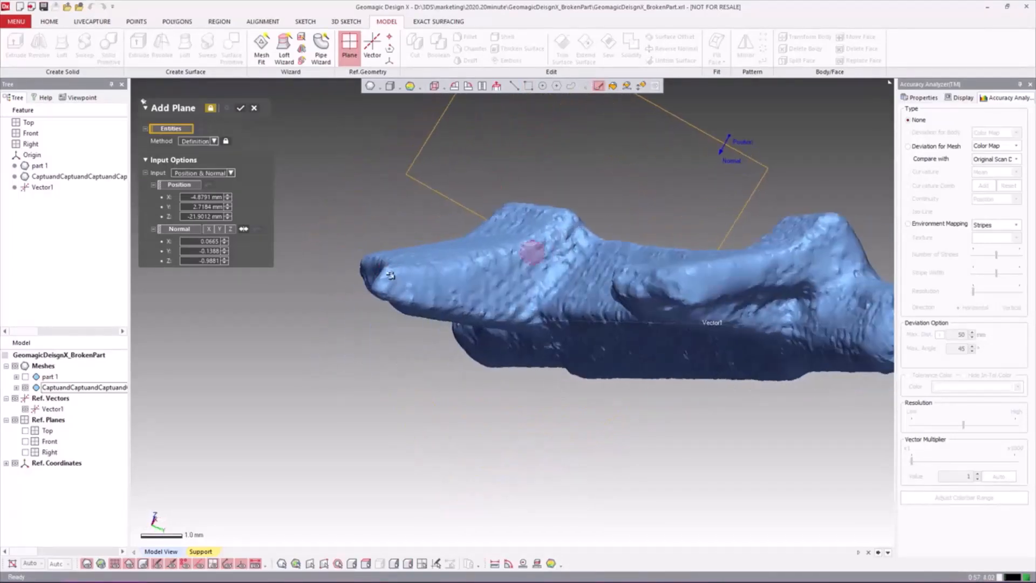
mouse_move(527, 270)
mouse_down()
mouse_move(431, 286)
mouse_move(510, 293)
mouse_up()
right_drag(547, 294, 523, 288)
right_drag(348, 199, 335, 223)
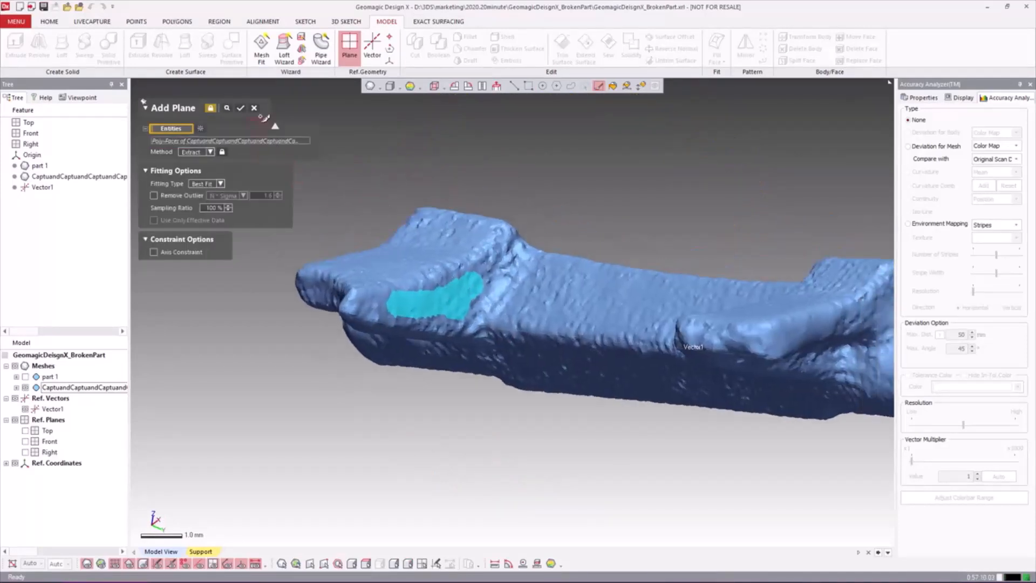
click(228, 112)
right_drag(390, 299, 443, 306)
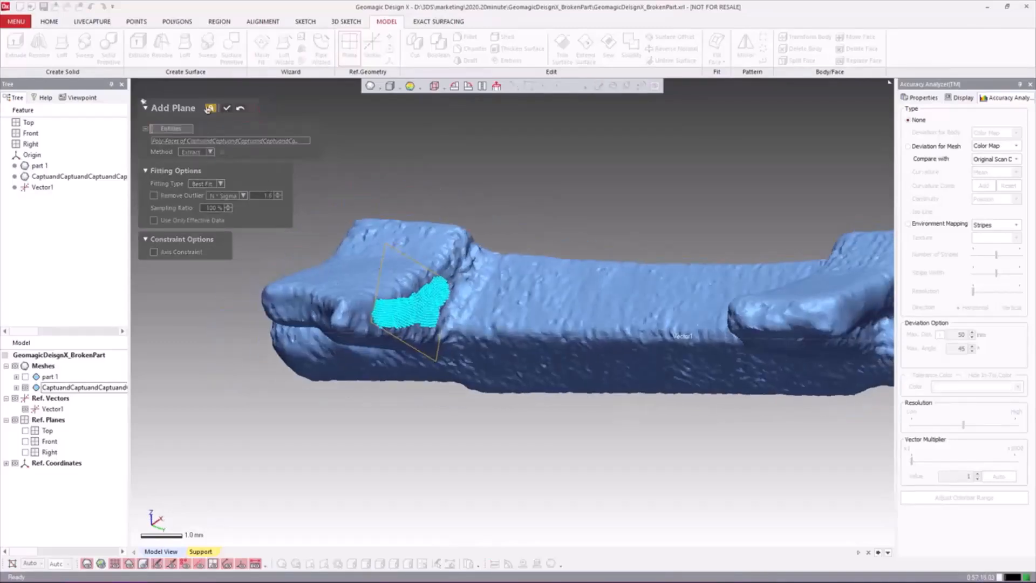
click(228, 110)
Extract a second reference plane from a painted patch on the opposite tab's inner side face.
right_drag(377, 288, 537, 293)
mouse_move(624, 274)
mouse_down()
mouse_move(664, 275)
mouse_move(615, 275)
mouse_move(629, 277)
mouse_up()
right_drag(646, 275, 463, 276)
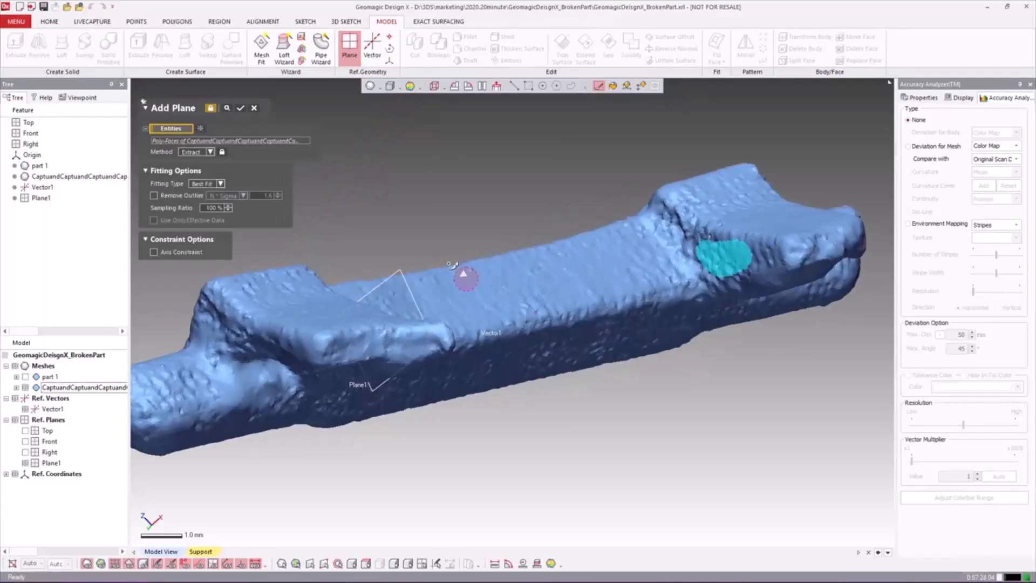
click(239, 111)
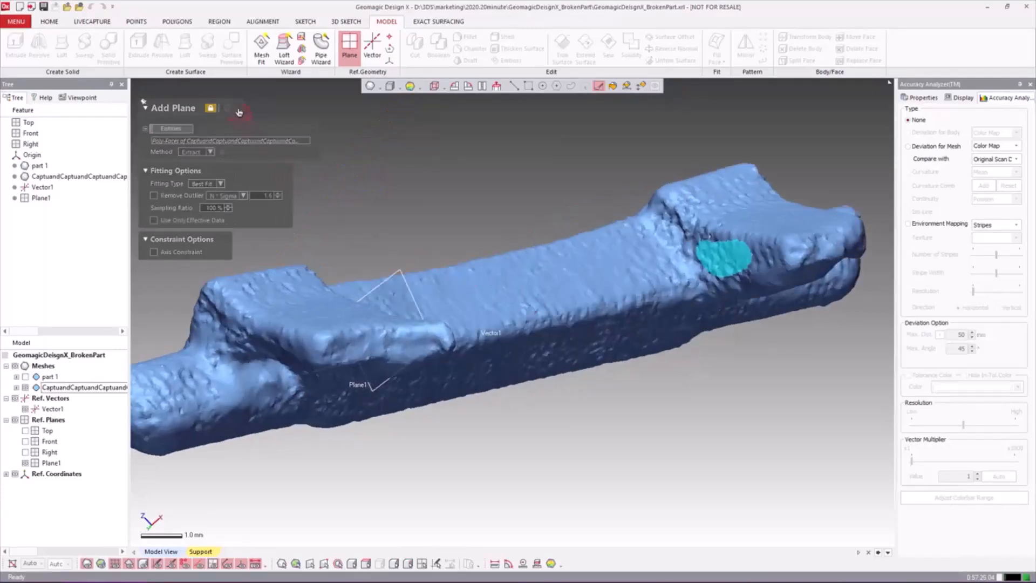
Create a mid-plane with the Average method from the two tab planes, Plane1 and Plane2.
right_drag(589, 179, 475, 255)
scroll(540, 286, down, 5)
right_drag(573, 301, 446, 254)
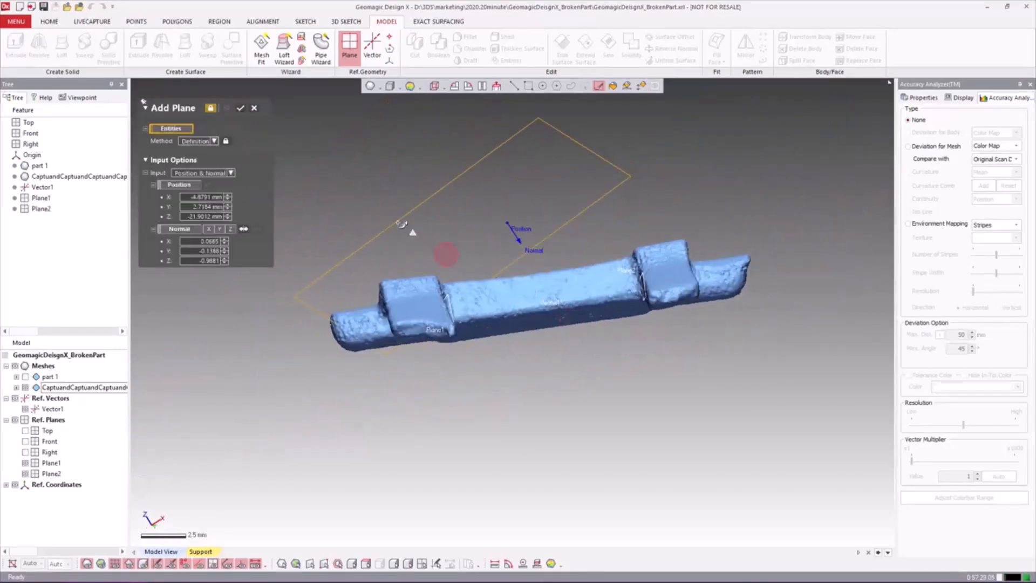
click(573, 86)
right_drag(470, 298, 558, 309)
click(451, 304)
click(593, 265)
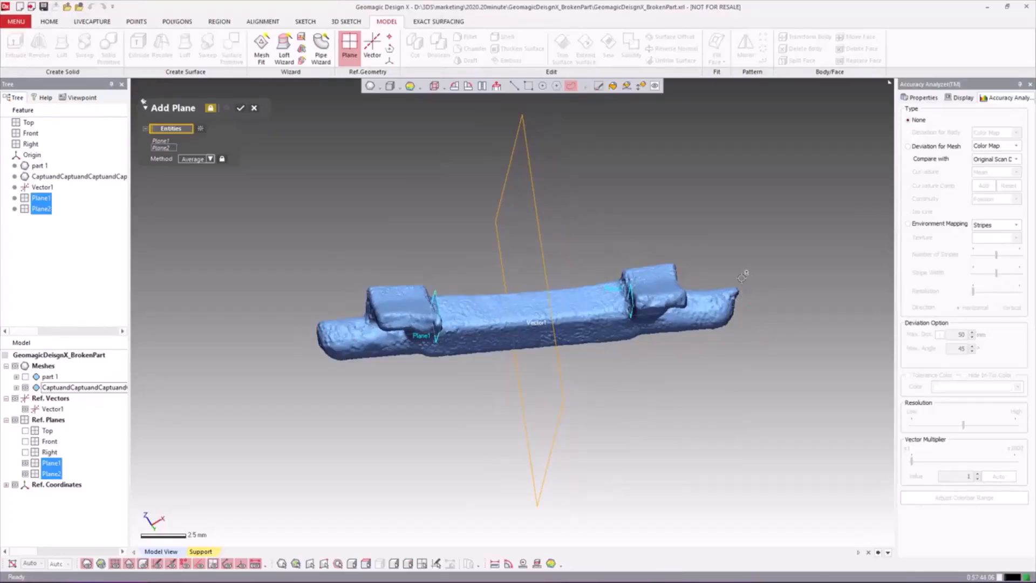
right_drag(339, 315, 532, 342)
right_drag(553, 278, 474, 287)
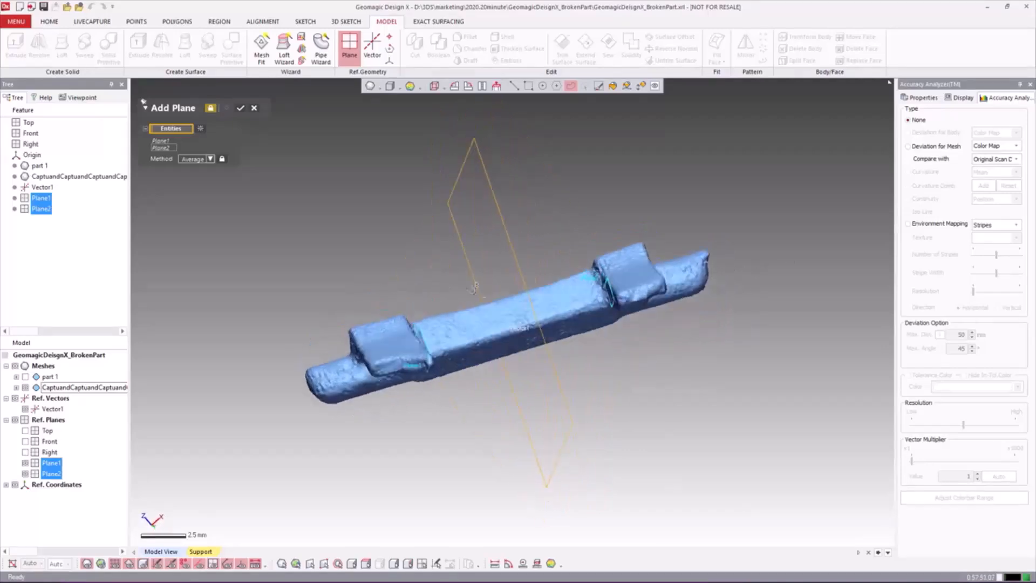
click(240, 109)
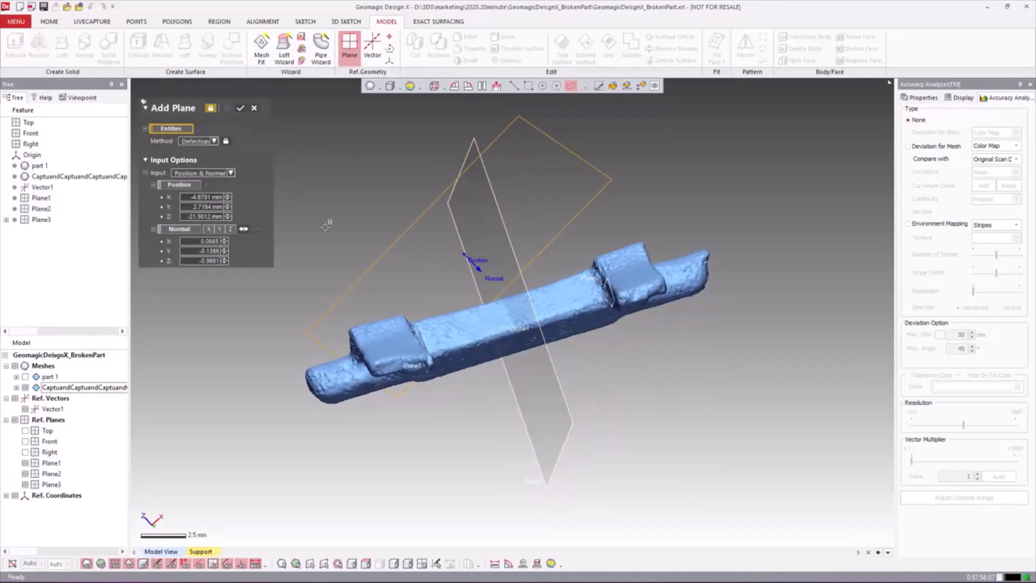
click(254, 109)
Extract a reference plane from a long painted strip on the bar's flat face between the two tabs.
right_drag(488, 289, 625, 361)
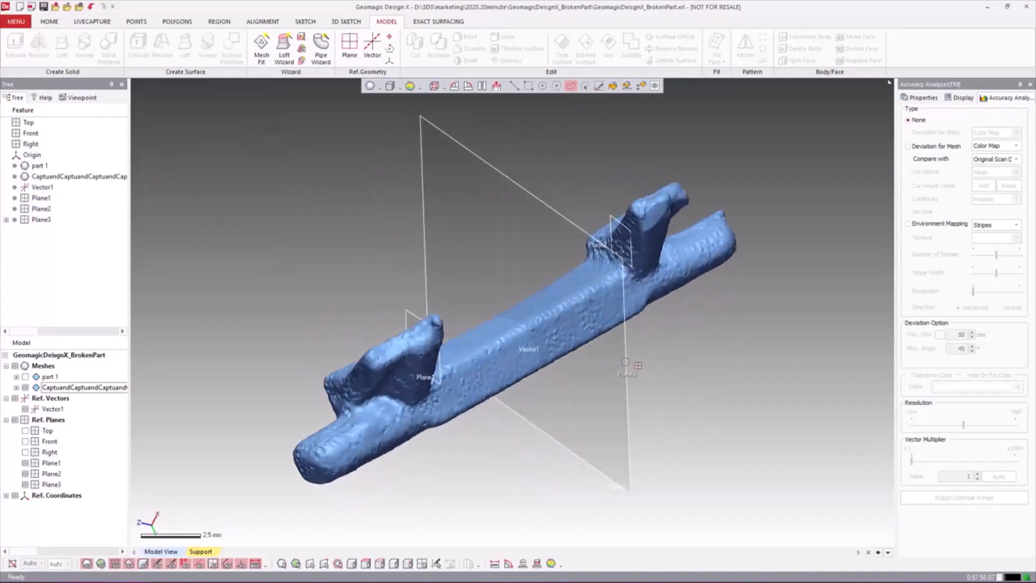
right_drag(528, 376, 597, 391)
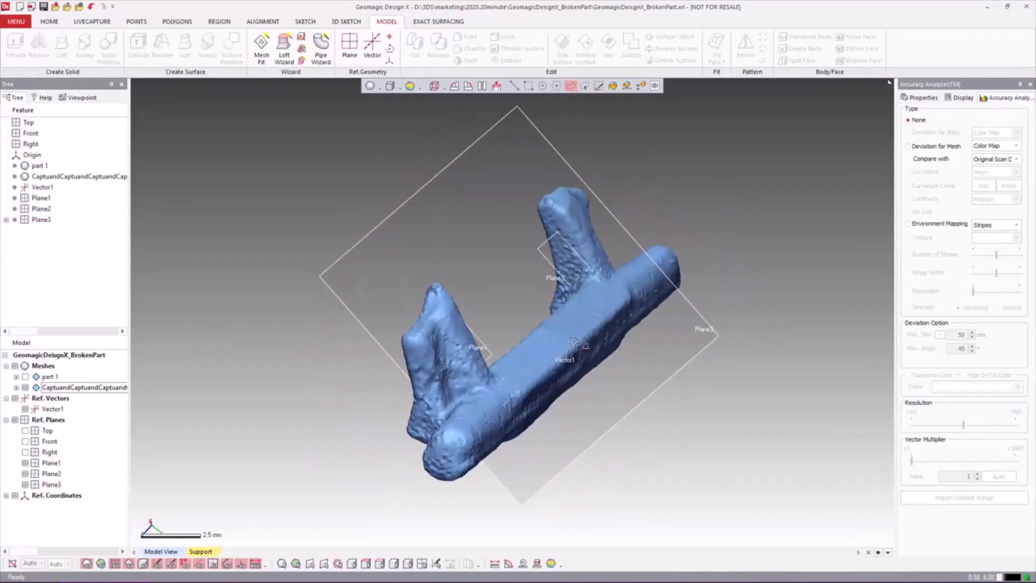
right_drag(698, 279, 490, 307)
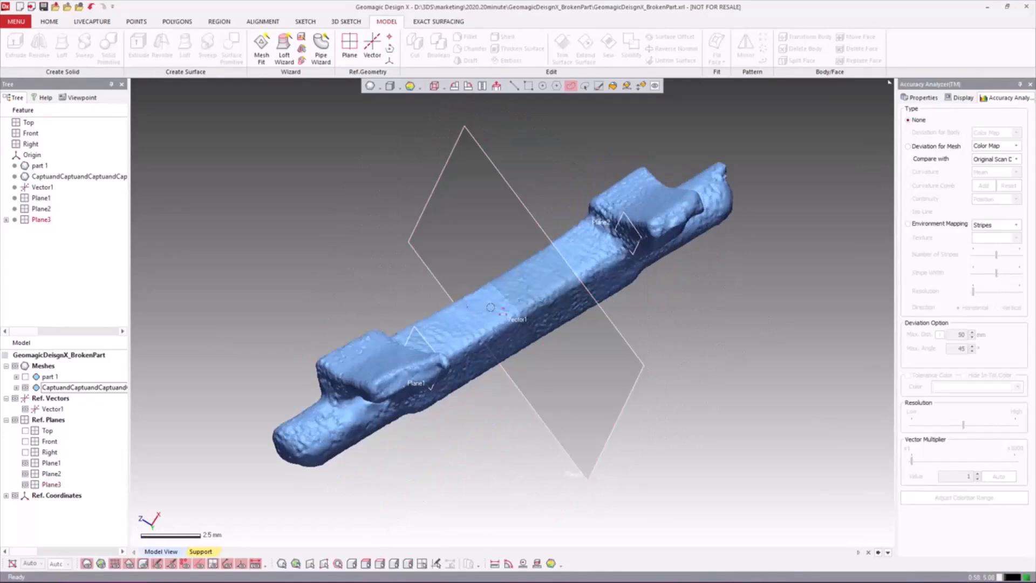
right_drag(569, 315, 535, 352)
click(349, 46)
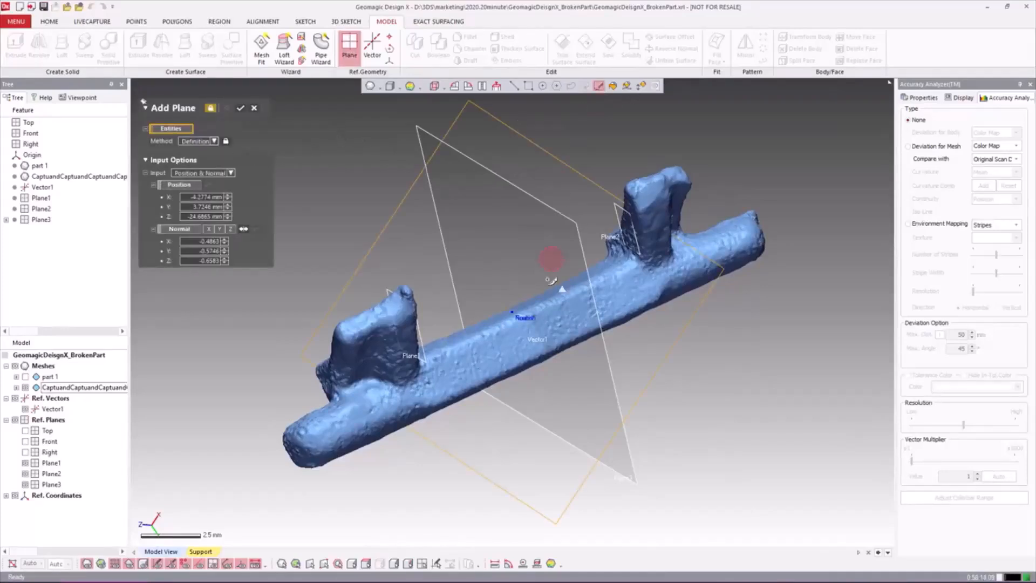
scroll(551, 259, up, 2)
right_drag(578, 248, 450, 316)
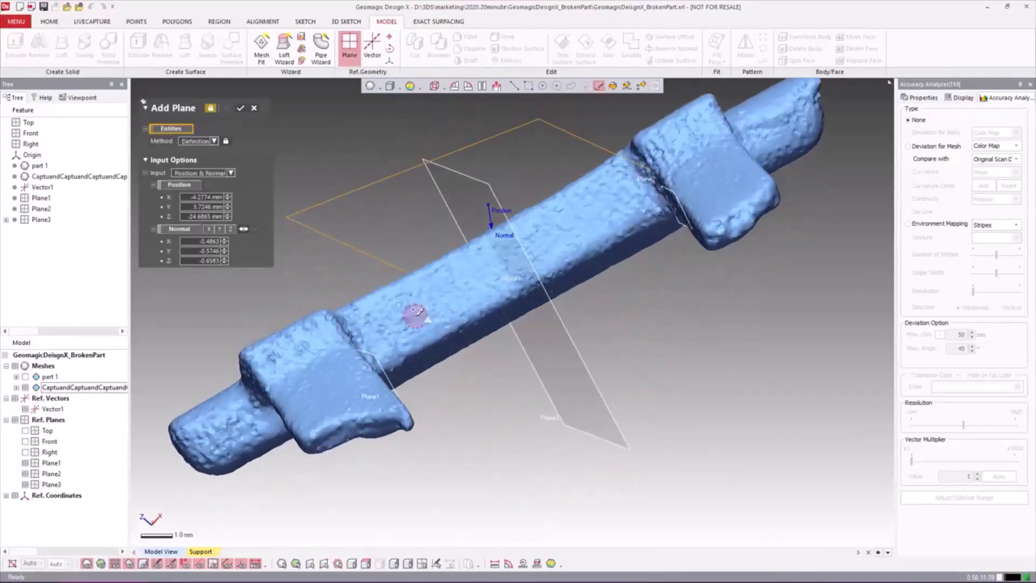
mouse_move(394, 322)
mouse_down()
mouse_move(495, 254)
mouse_move(600, 204)
mouse_move(420, 305)
mouse_up()
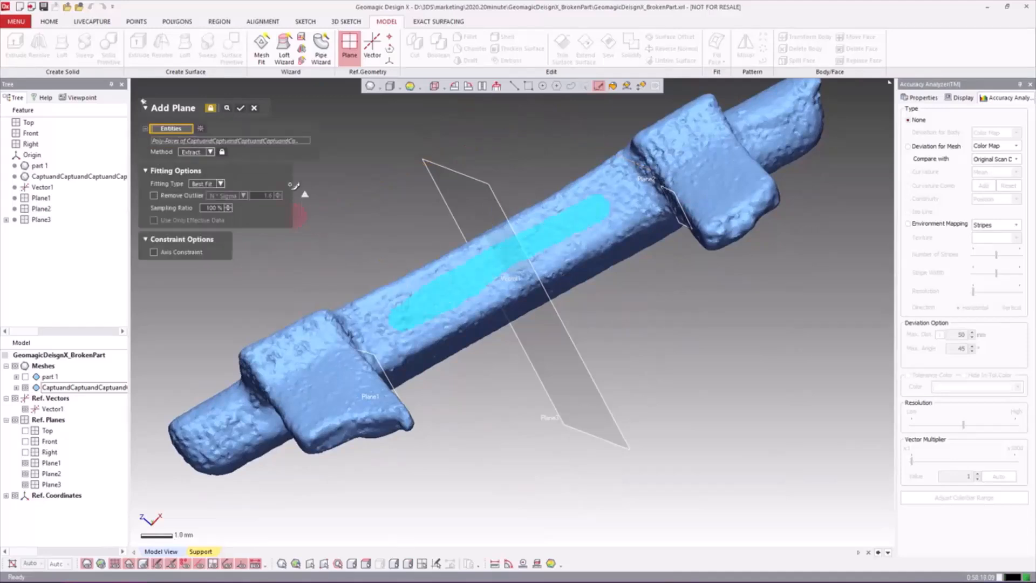
click(241, 110)
right_drag(302, 160, 555, 169)
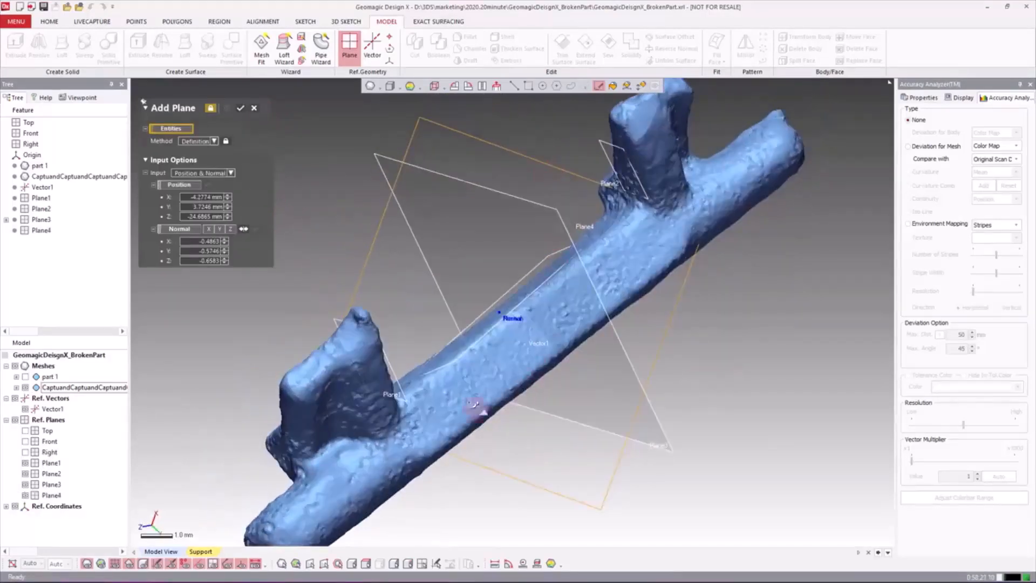
Extract a reference plane from a long painted strip on the bar's adjacent flat side face between the two tabs.
drag(447, 405, 639, 254)
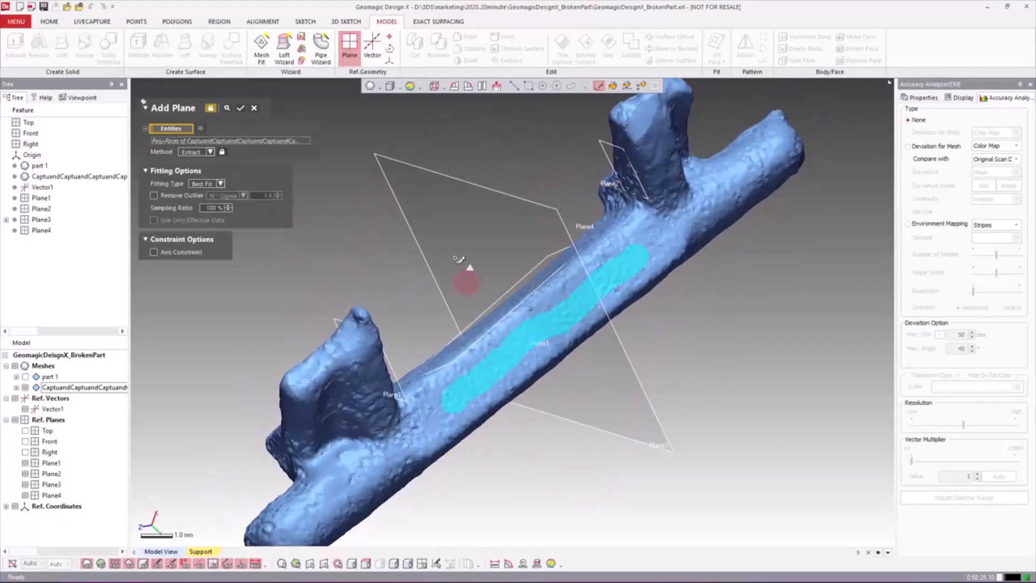
click(241, 109)
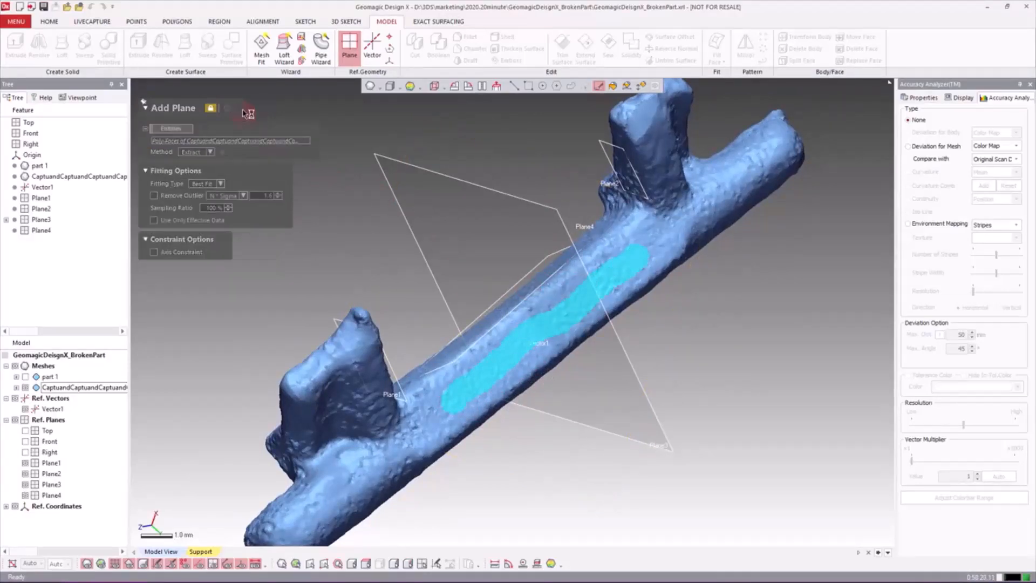
click(254, 109)
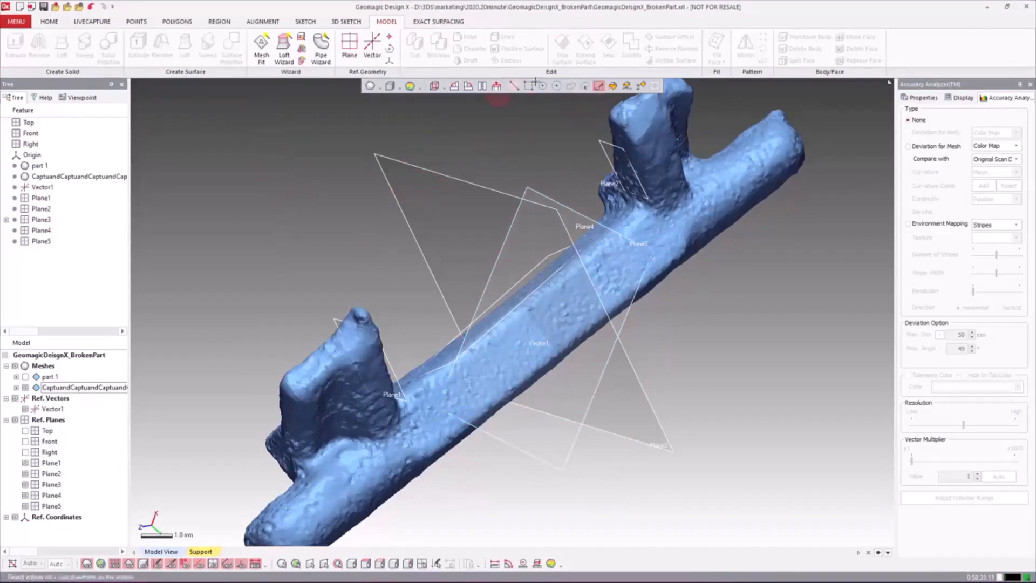
click(573, 85)
mouse_move(243, 238)
right_down()
mouse_move(322, 210)
mouse_move(678, 323)
mouse_move(647, 322)
right_up()
right_drag(625, 162, 597, 195)
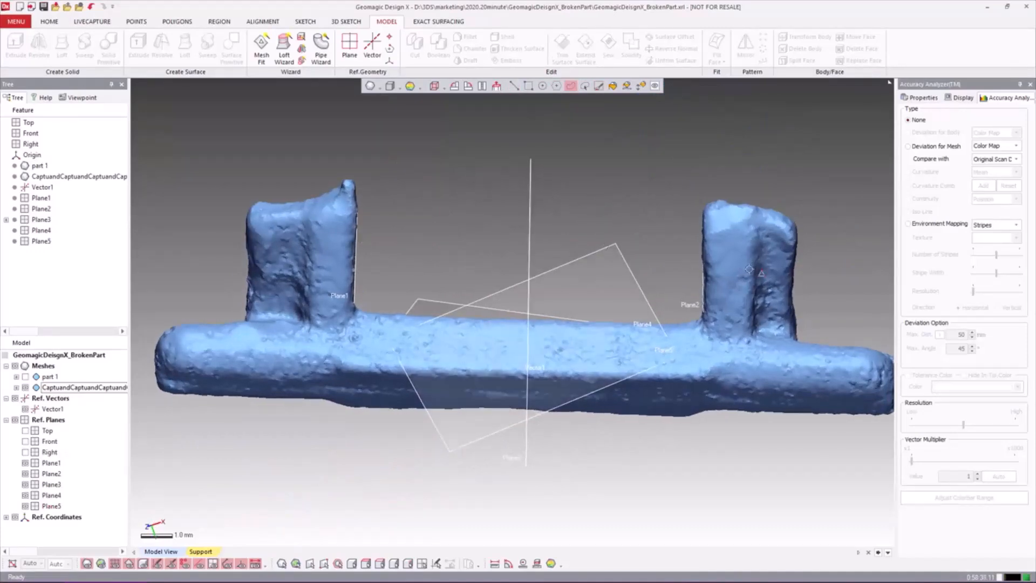
right_drag(376, 269, 288, 380)
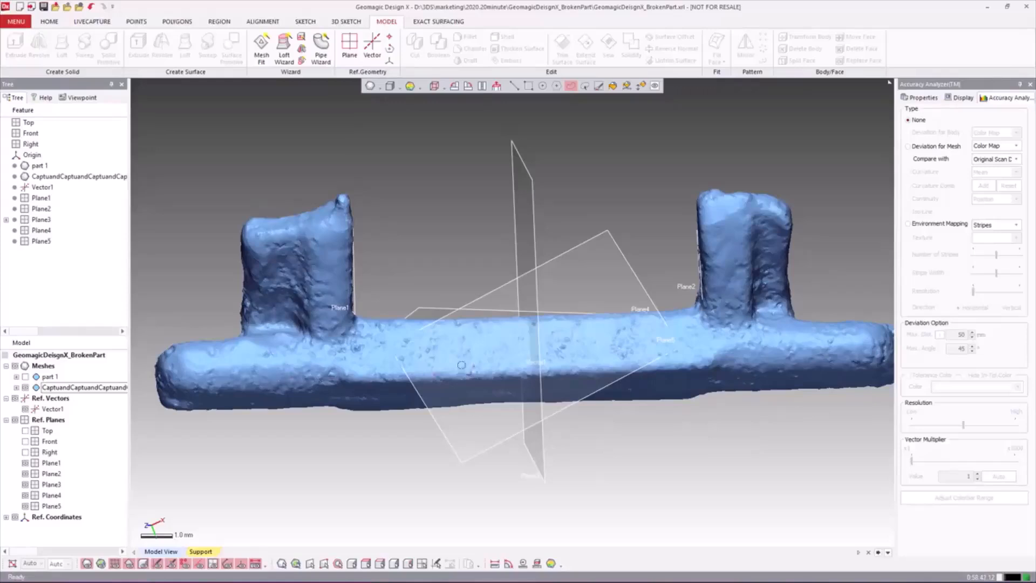
right_drag(449, 361, 604, 337)
scroll(604, 337, down, 3)
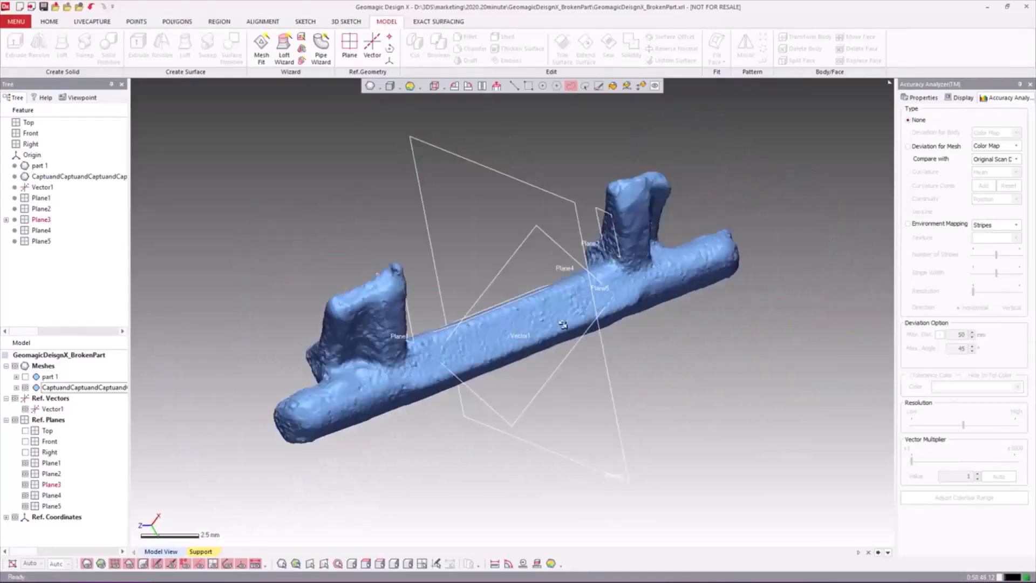
right_drag(339, 215, 353, 209)
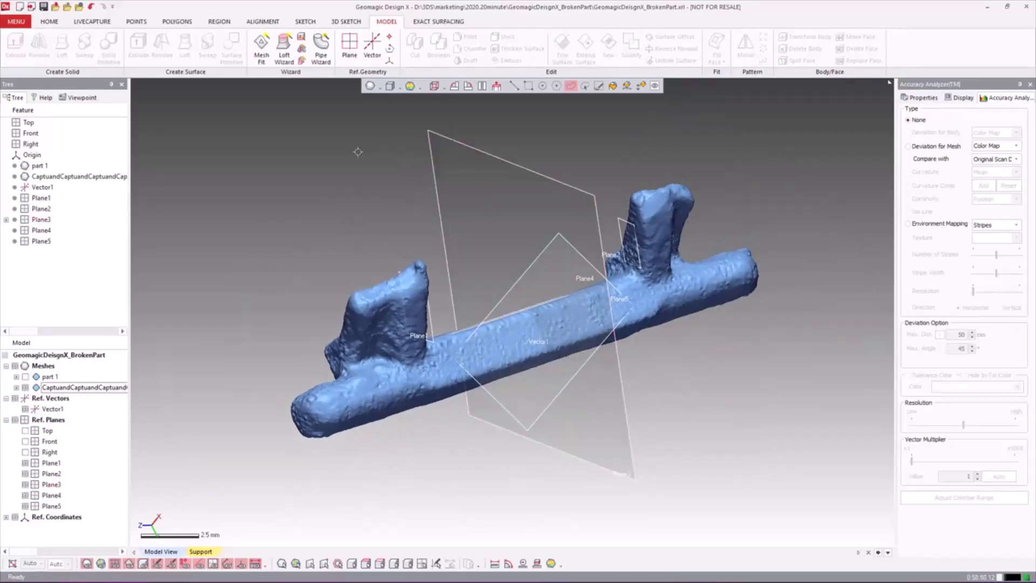
click(349, 46)
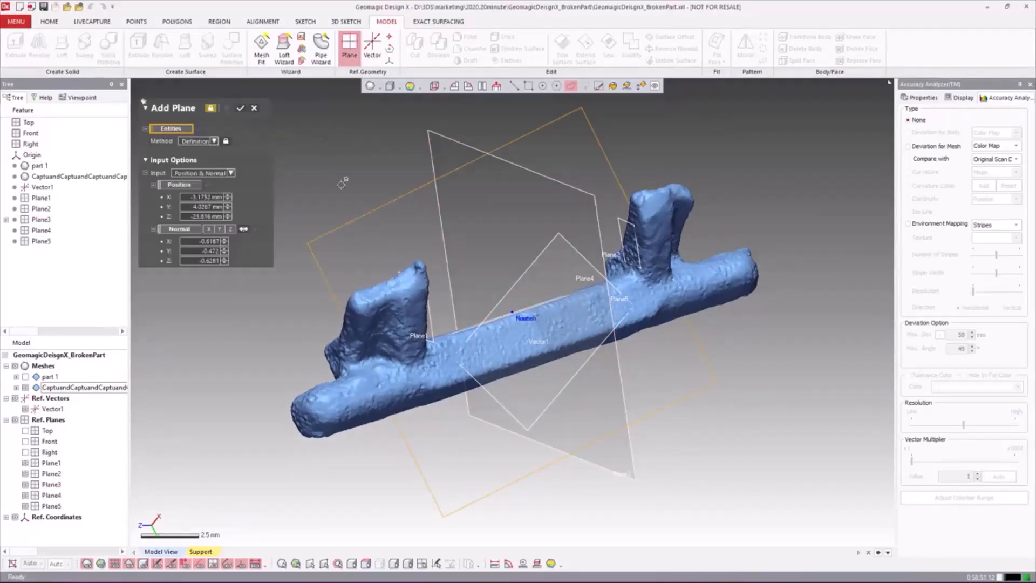
click(452, 157)
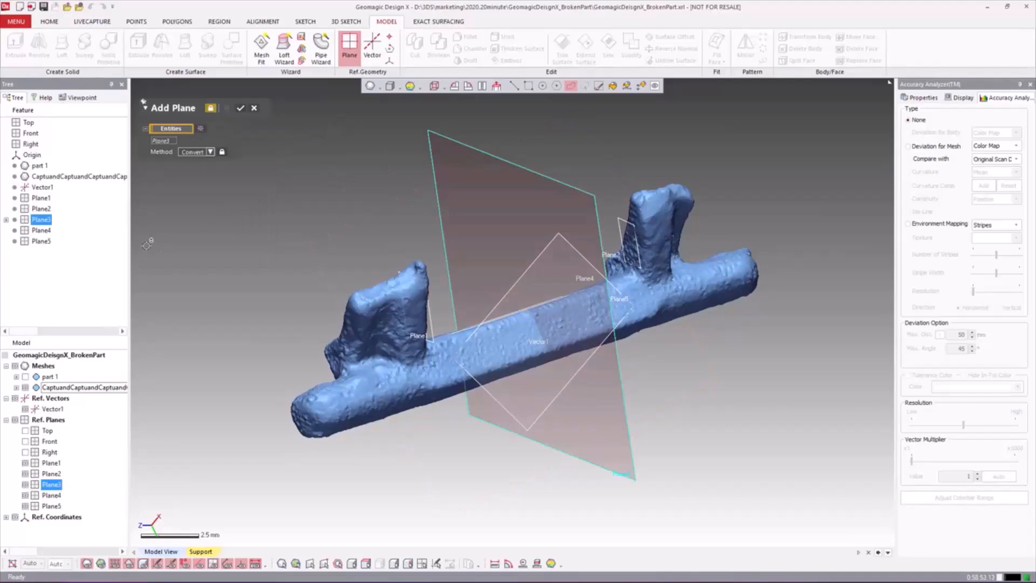
click(48, 187)
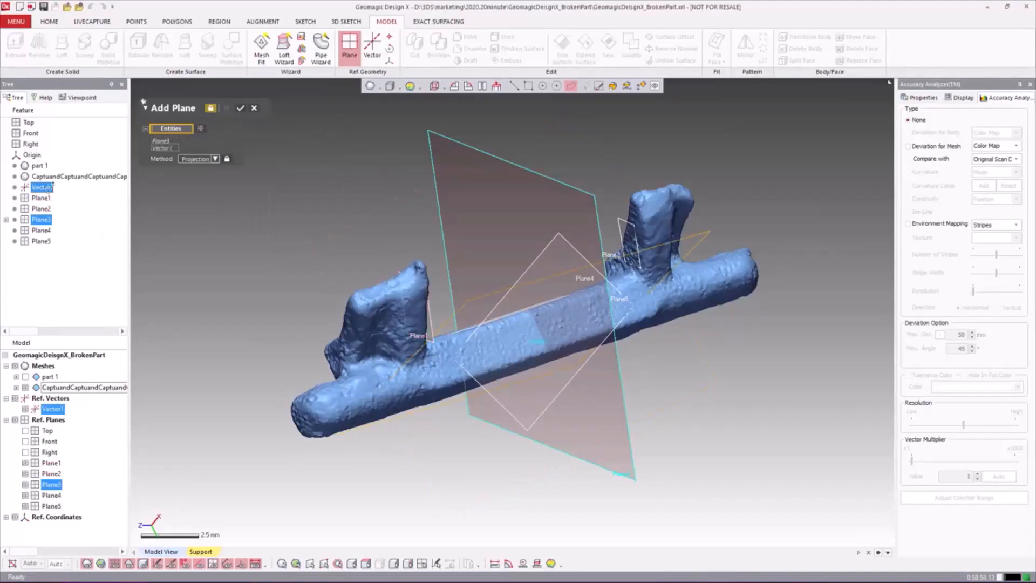
click(201, 162)
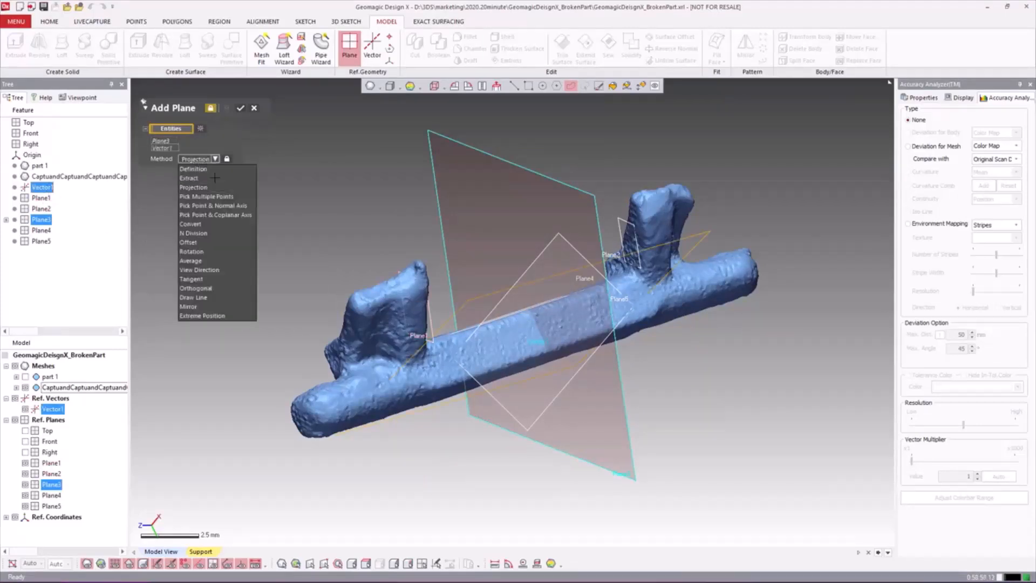
click(227, 206)
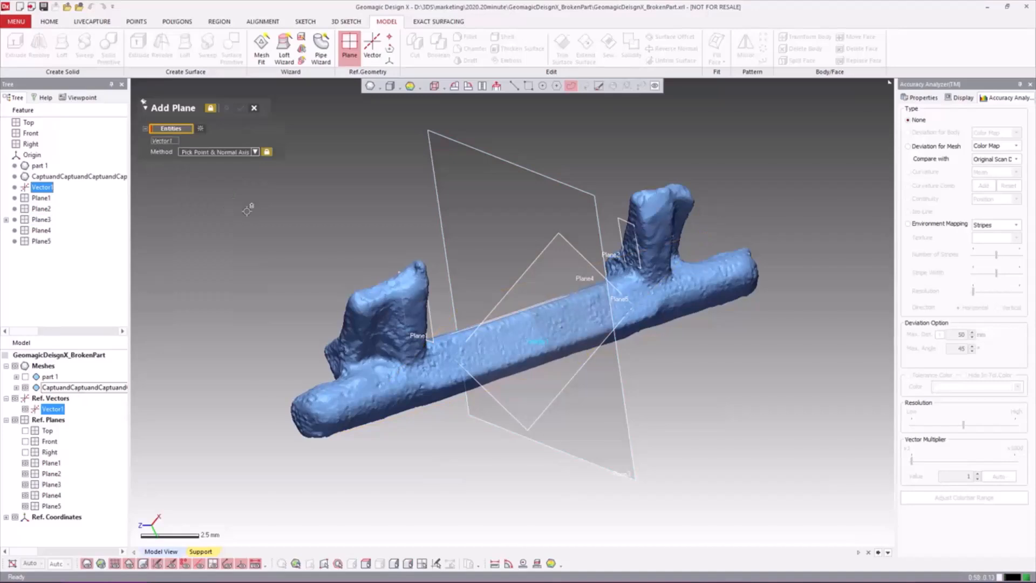
right_drag(395, 268, 271, 193)
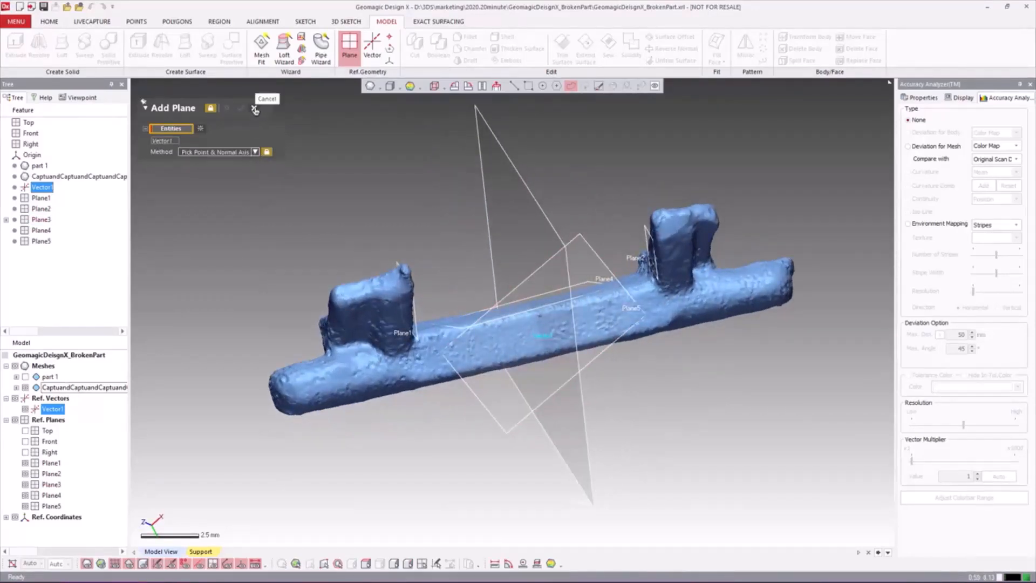
click(254, 108)
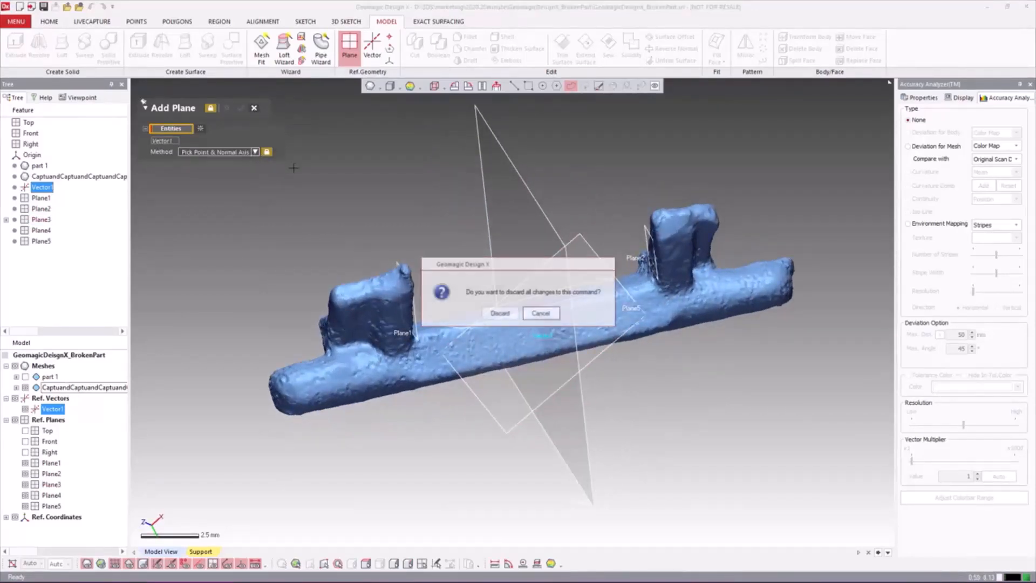
click(499, 313)
Create a reference point where Vector1 crosses the mid-plane Plane3, using the Intersect Line & Face method.
right_drag(502, 316, 539, 345)
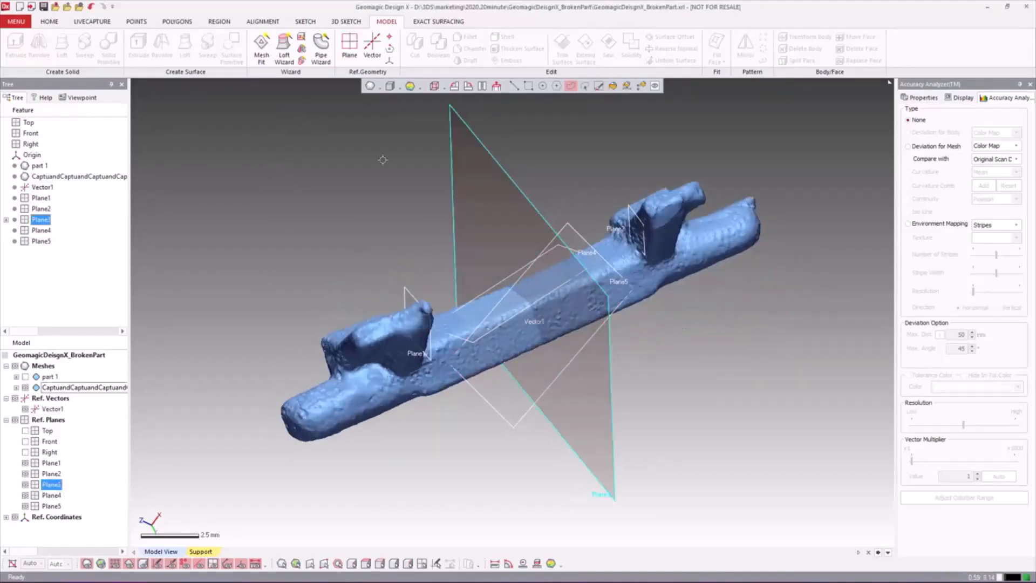
click(388, 37)
click(464, 184)
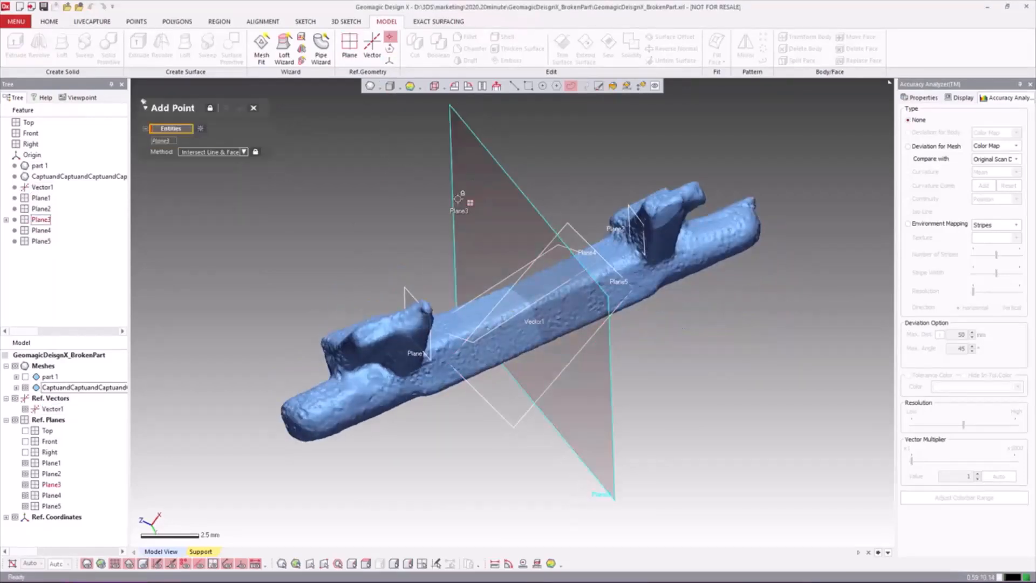
click(49, 187)
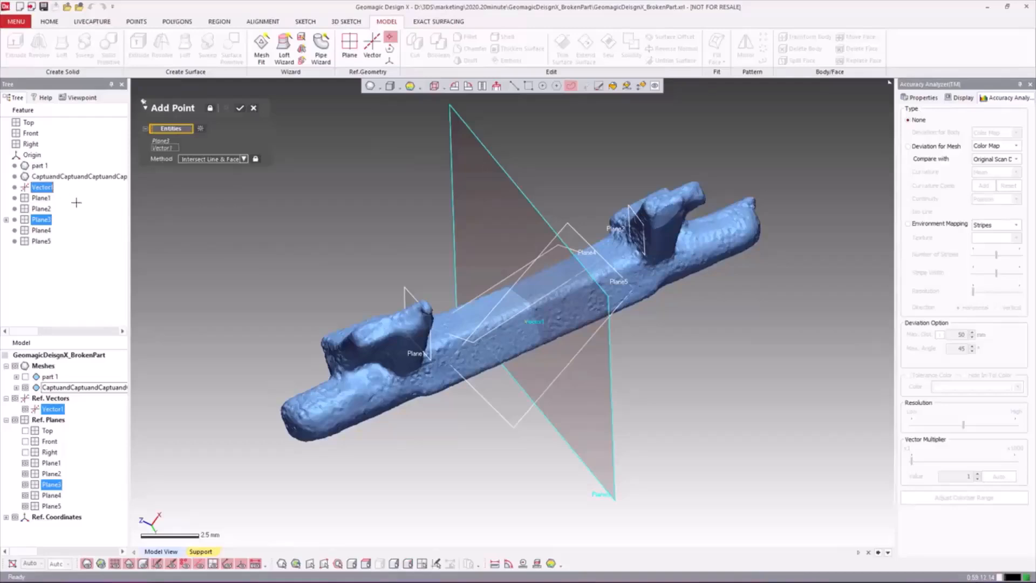
click(241, 111)
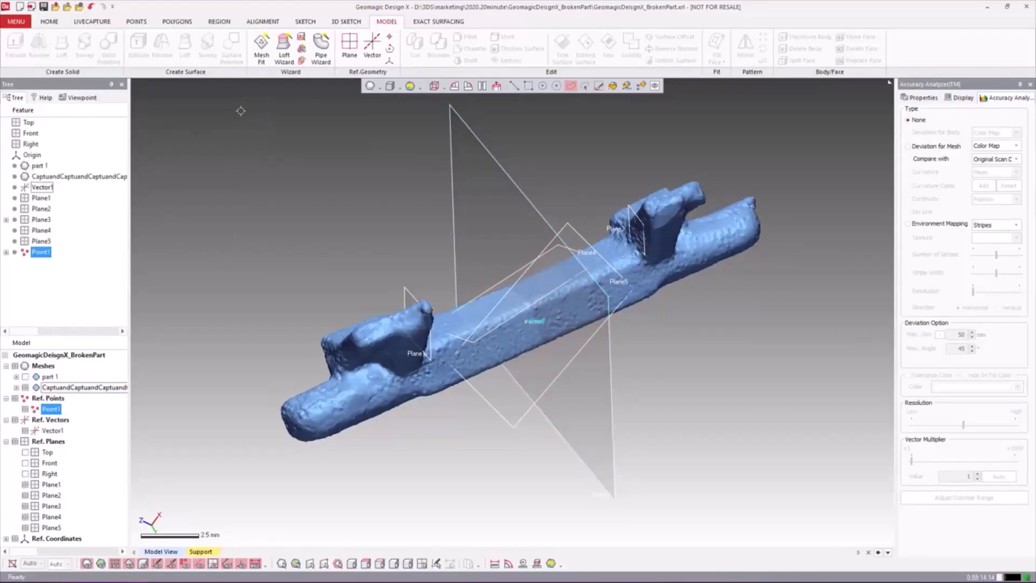
Create a reference plane through Point1 and normal to Vector1 with the Pick Point & Normal Axis method.
scroll(459, 302, up, 5)
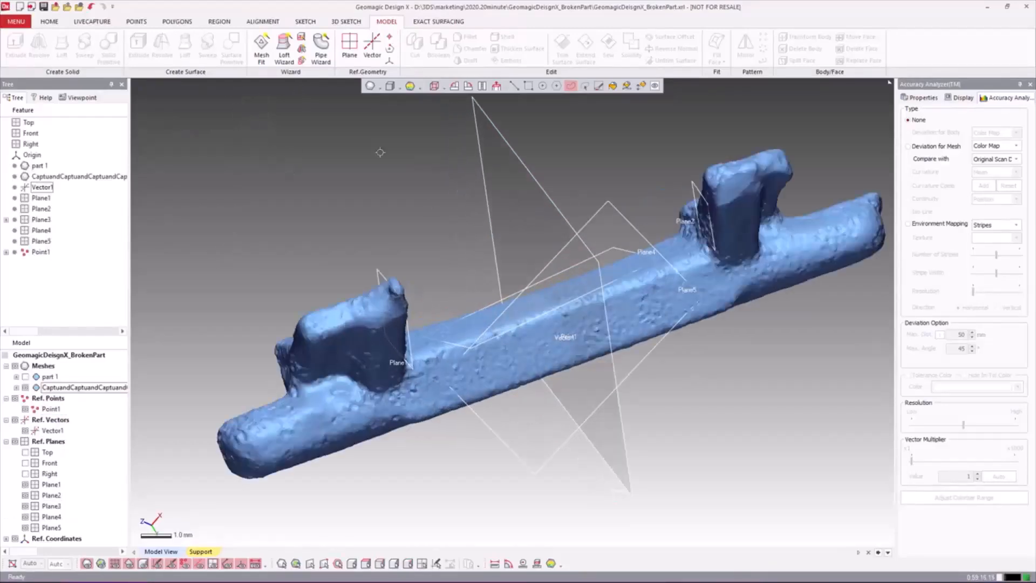
click(349, 46)
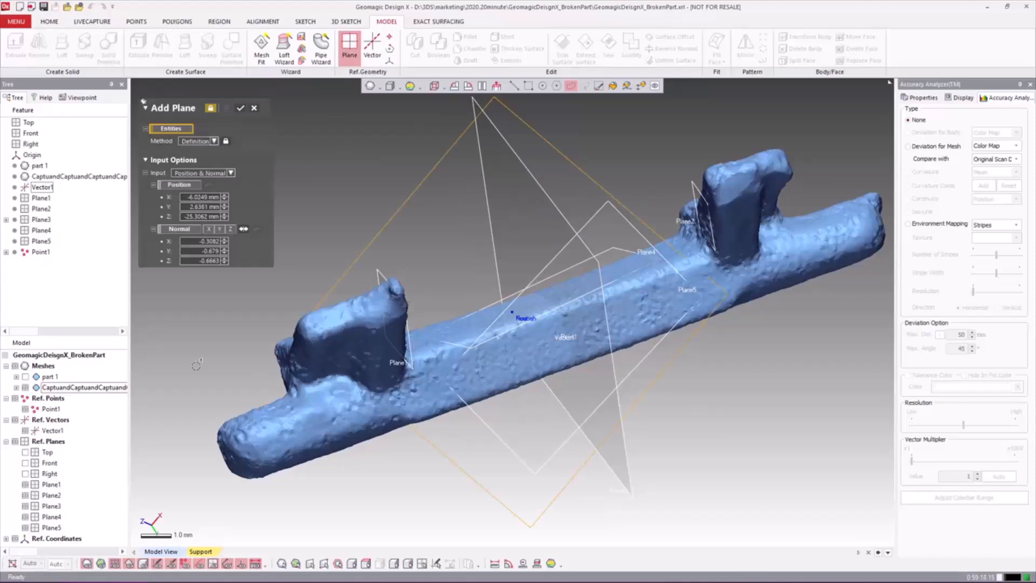
click(42, 187)
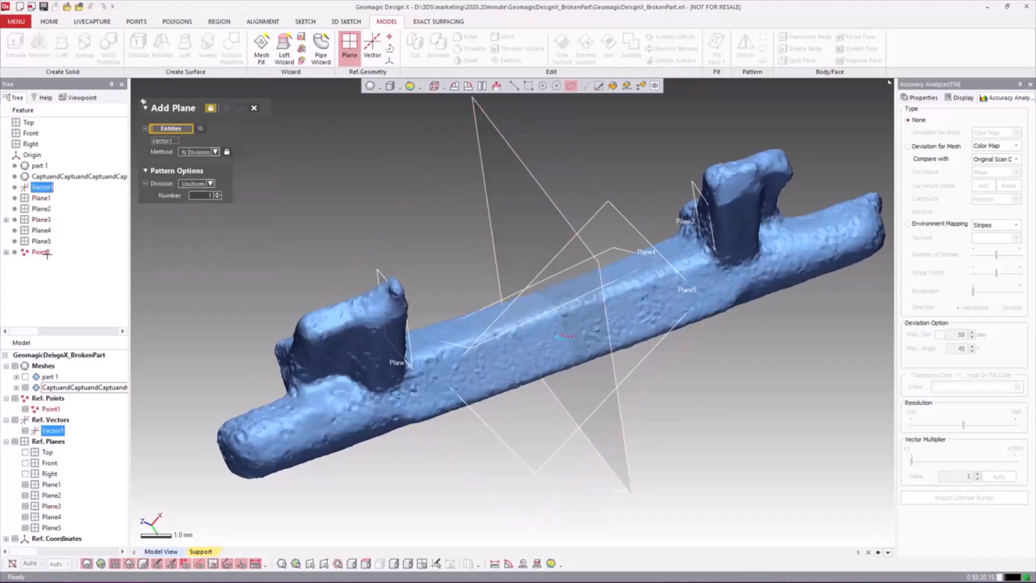
click(40, 251)
right_drag(476, 368, 853, 365)
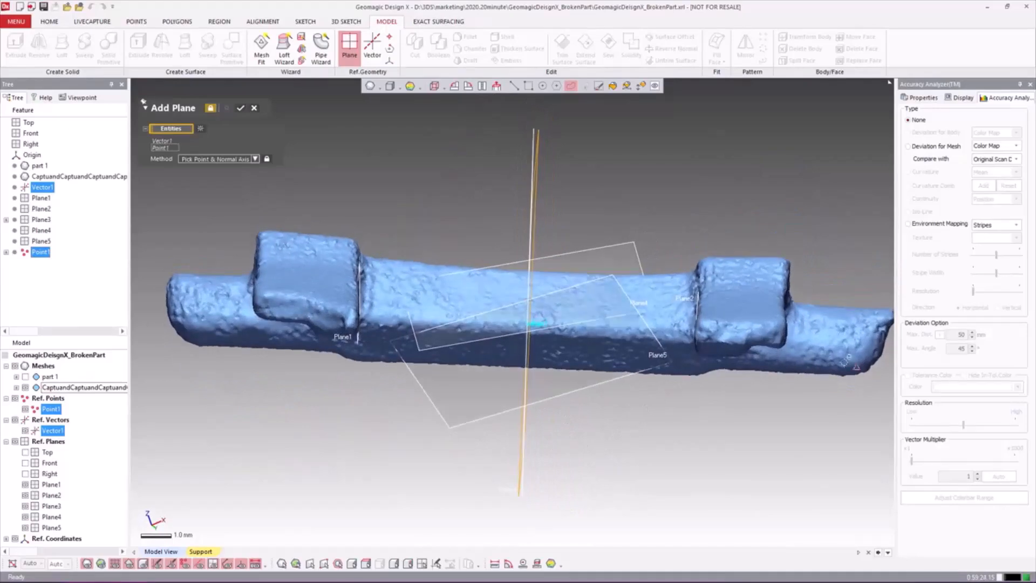
right_drag(685, 298, 675, 357)
right_drag(623, 224, 619, 249)
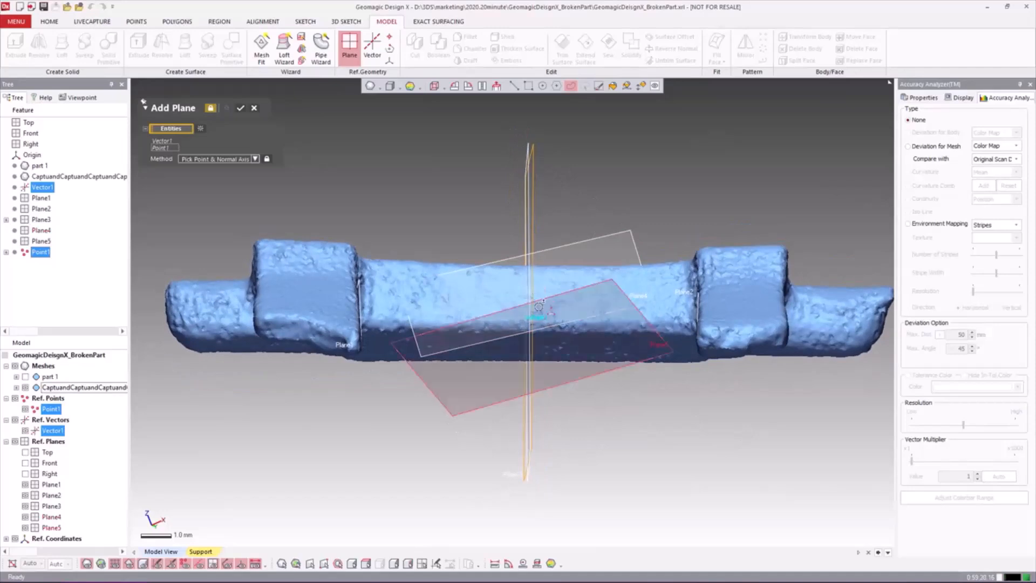
right_drag(616, 413, 684, 424)
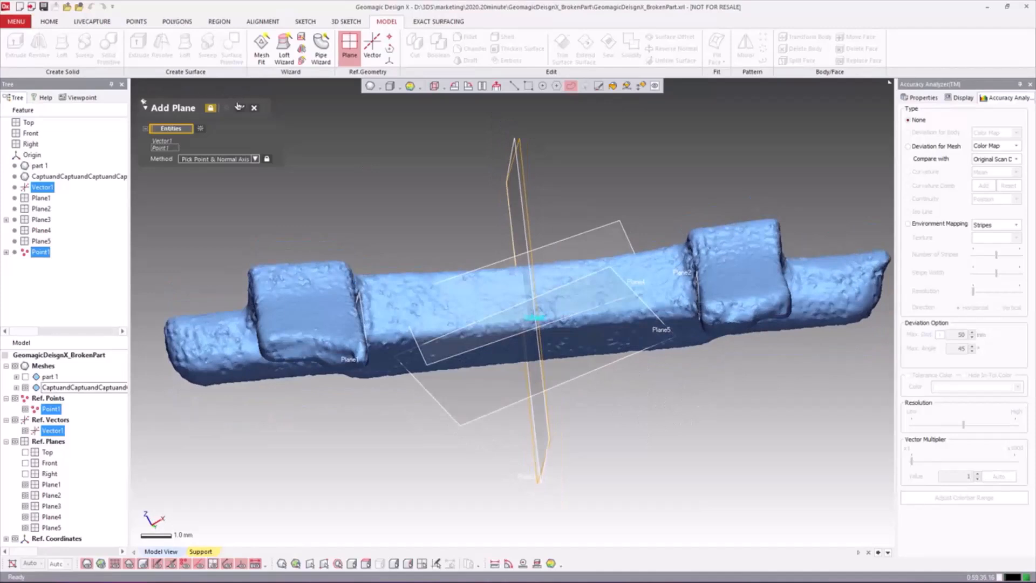
click(240, 108)
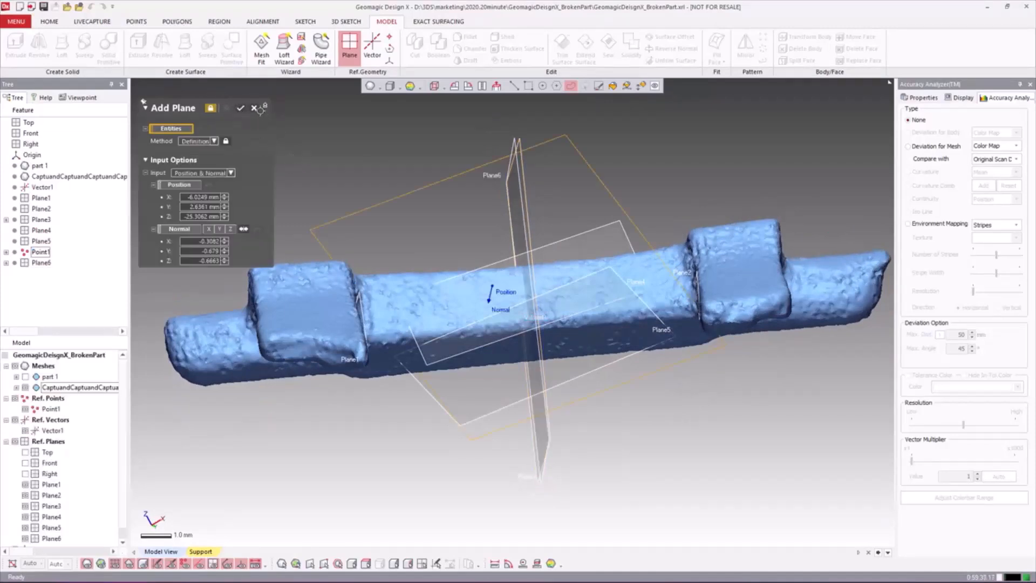
Hide the two tab planes, Plane1 and Plane2, and the averaged mid-plane Plane3.
right_drag(438, 226, 424, 224)
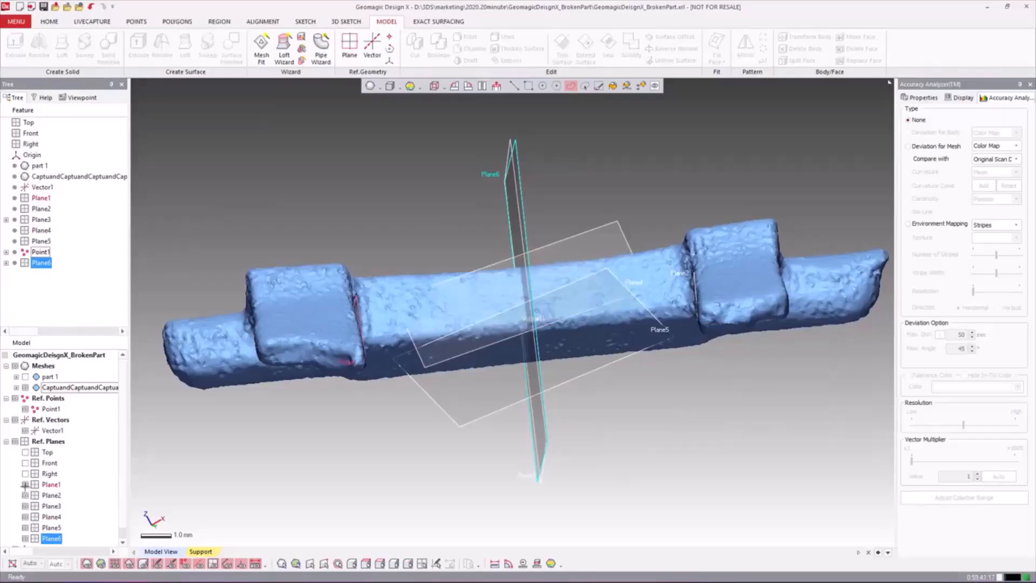
right_drag(383, 540, 345, 487)
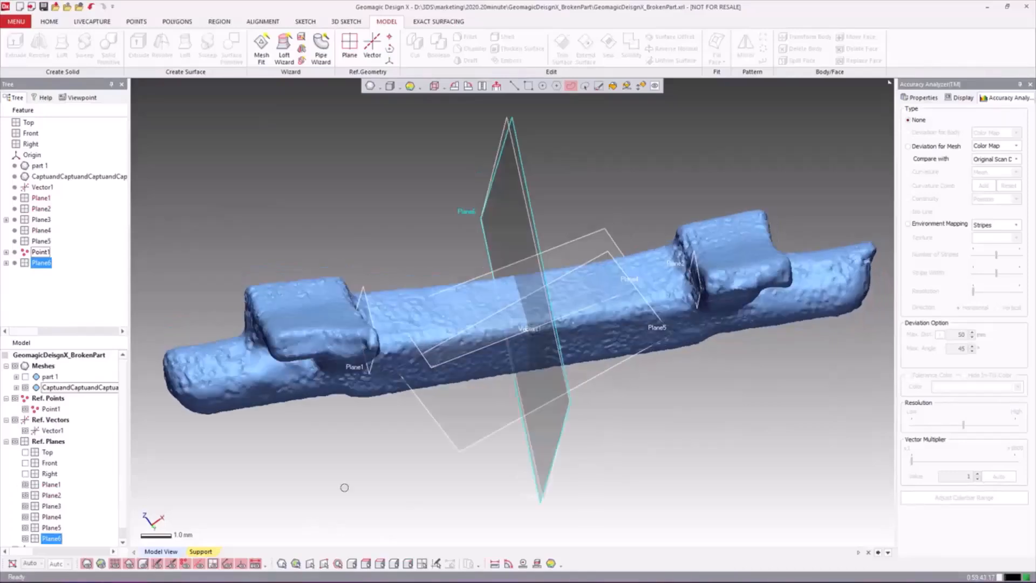
click(26, 484)
click(26, 495)
scroll(35, 484, down, 1)
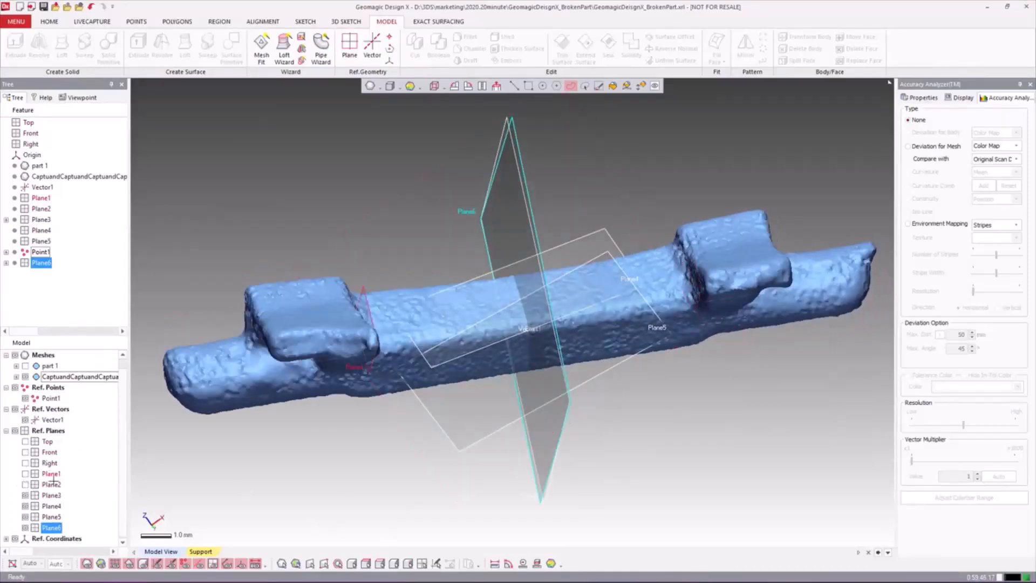
click(26, 516)
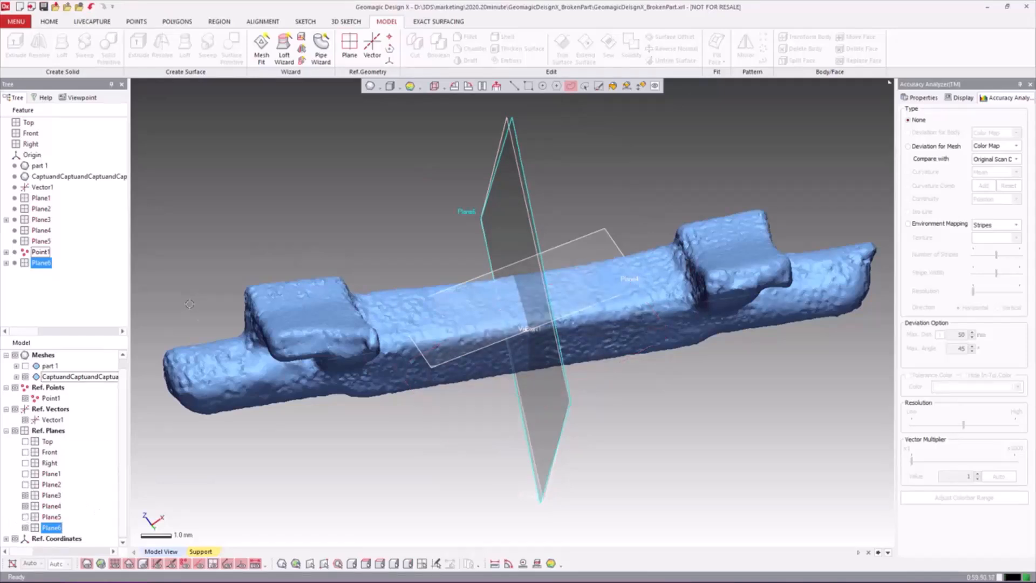
click(236, 239)
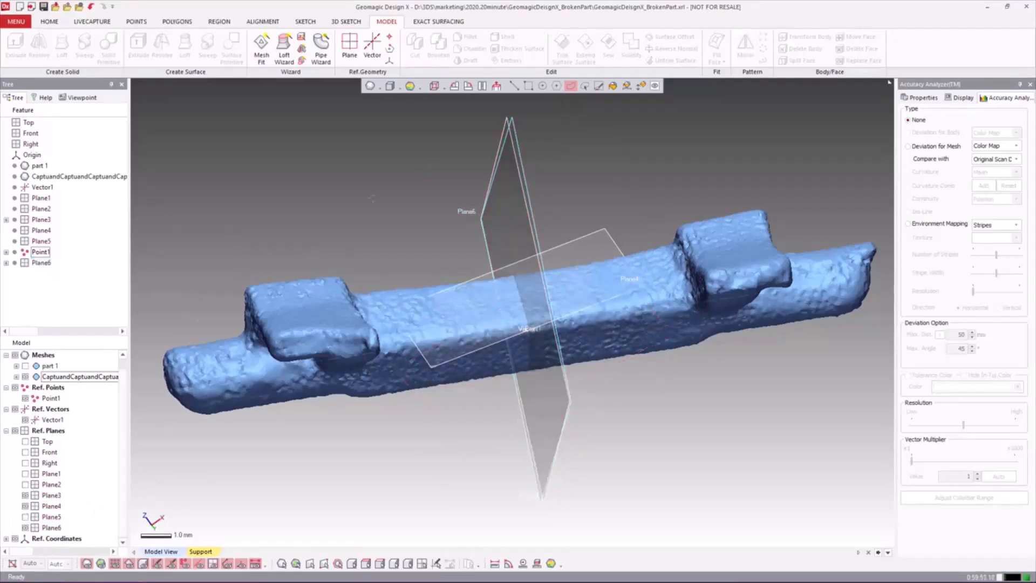
click(26, 516)
right_drag(408, 393, 575, 298)
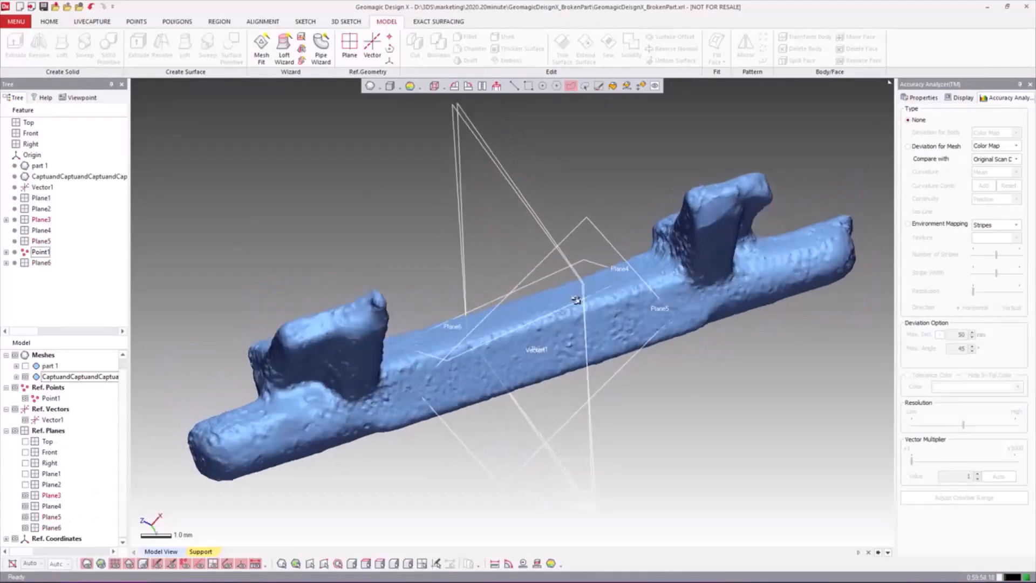
click(25, 495)
Examine from several angles how Plane4, Plane5 and Plane6 sit relative to the bar and its tabs.
right_drag(596, 348, 611, 369)
scroll(604, 377, down, 3)
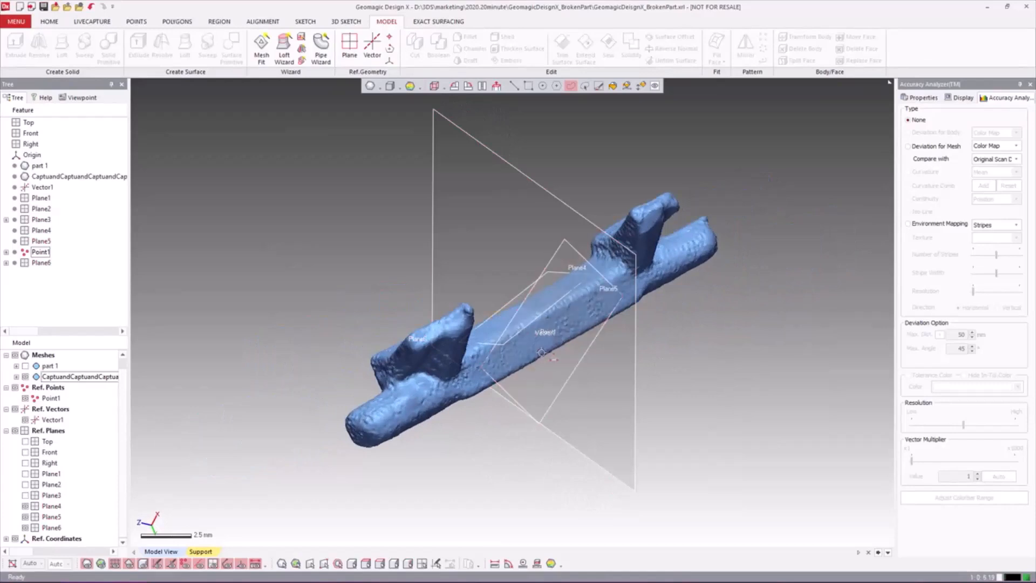
right_drag(544, 331, 555, 345)
right_drag(555, 386, 492, 354)
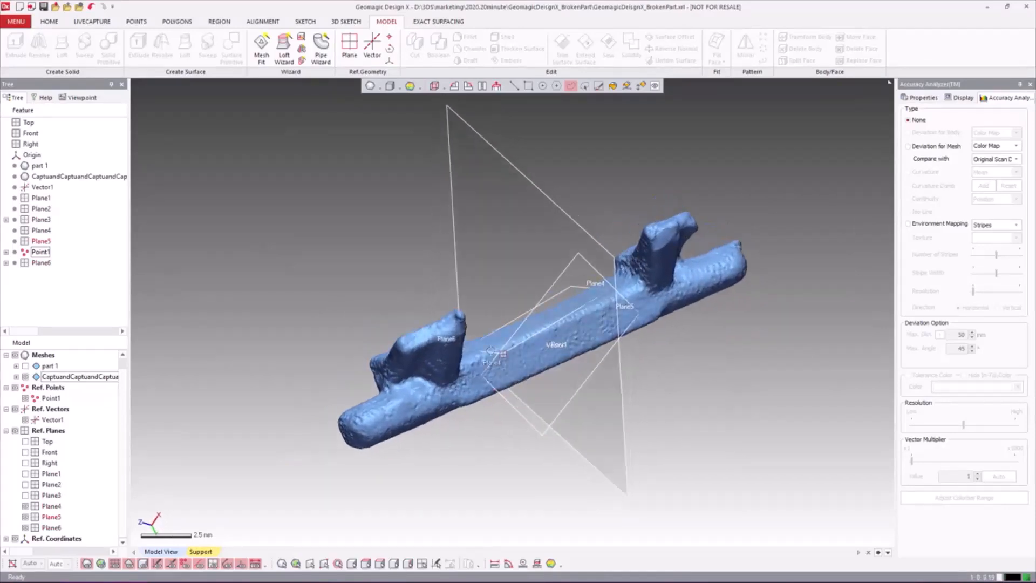
right_drag(642, 295, 660, 328)
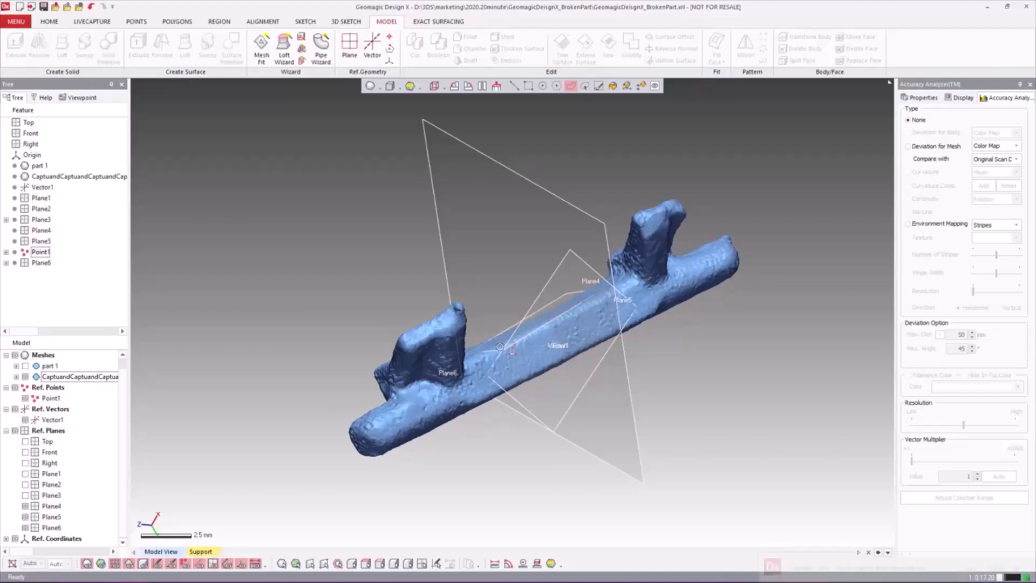
right_drag(650, 351, 663, 376)
scroll(534, 319, up, 3)
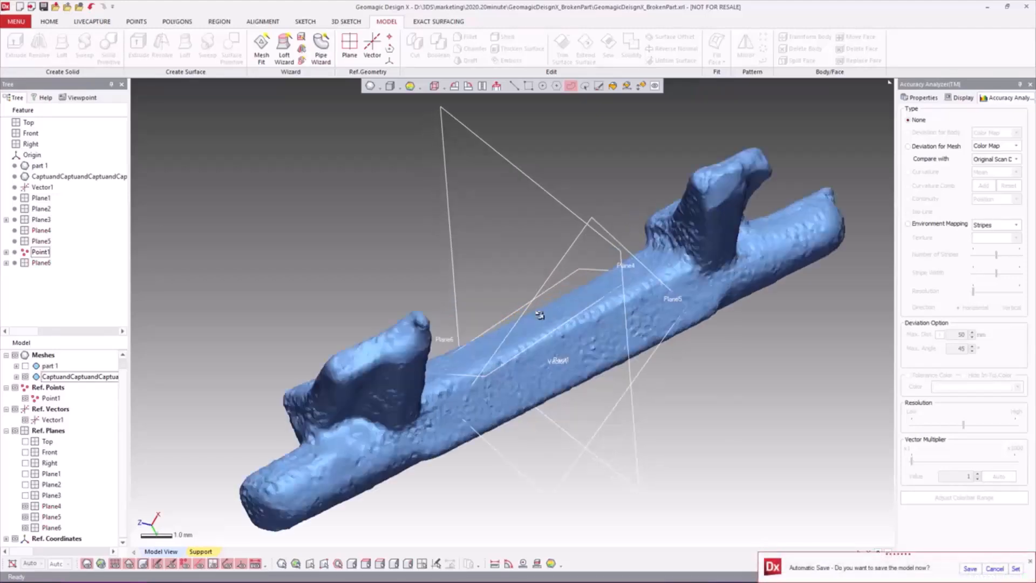
Dismiss the automatic save reminder and create a reference vector where Plane6 and Plane4 cross, using the Intersect 2 Planes method.
click(994, 568)
right_drag(639, 449, 649, 430)
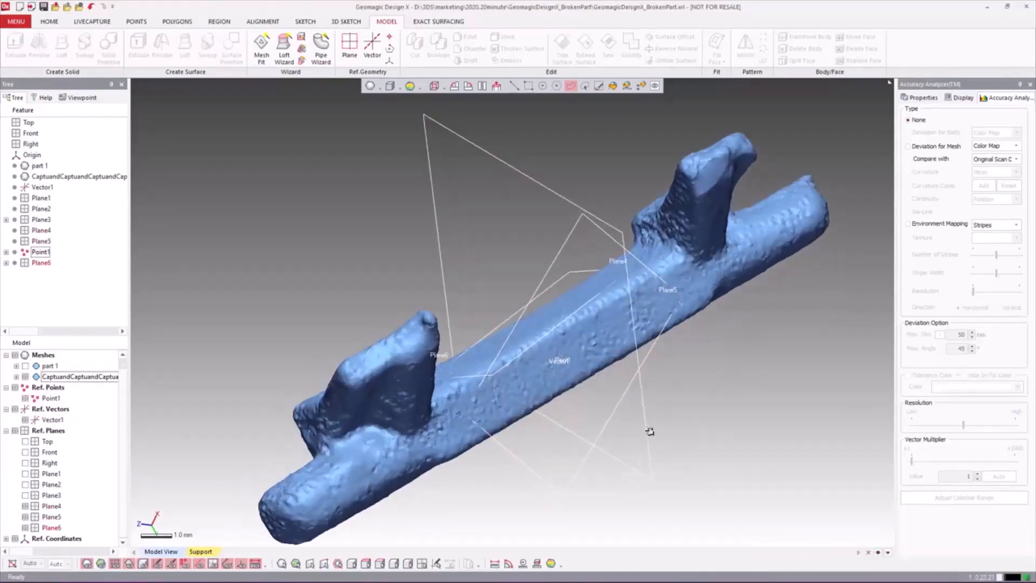
click(373, 54)
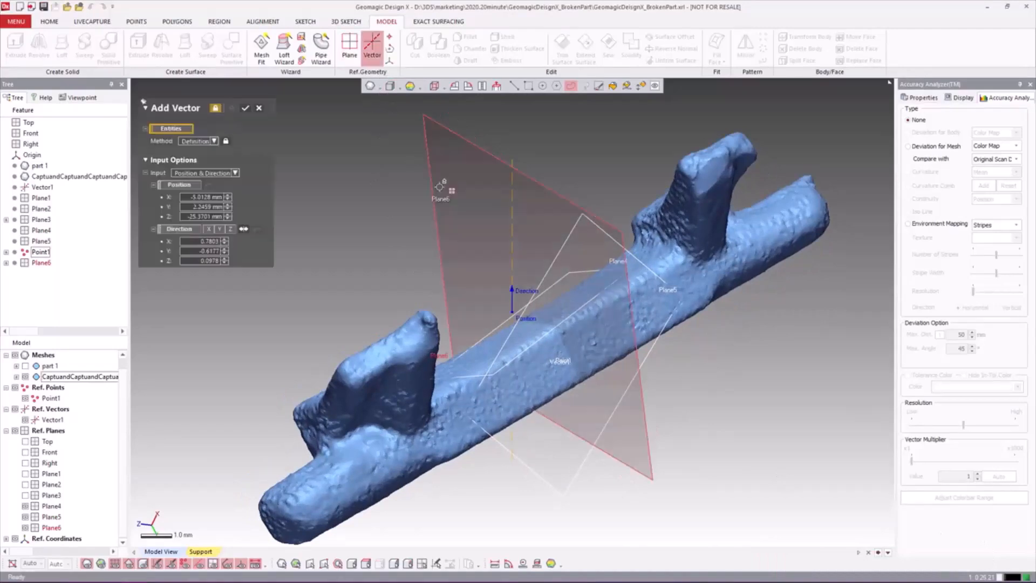
click(464, 267)
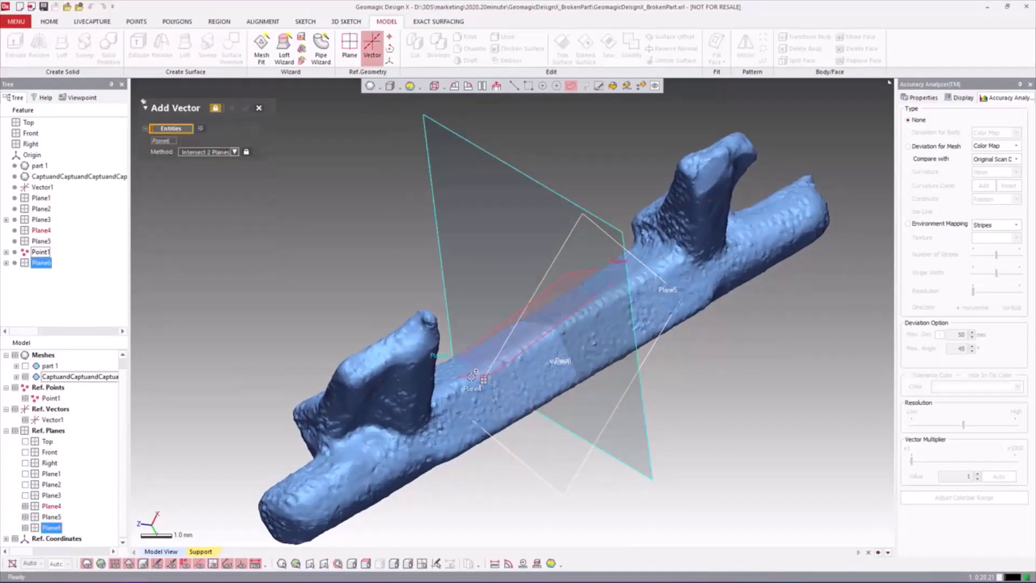
click(471, 376)
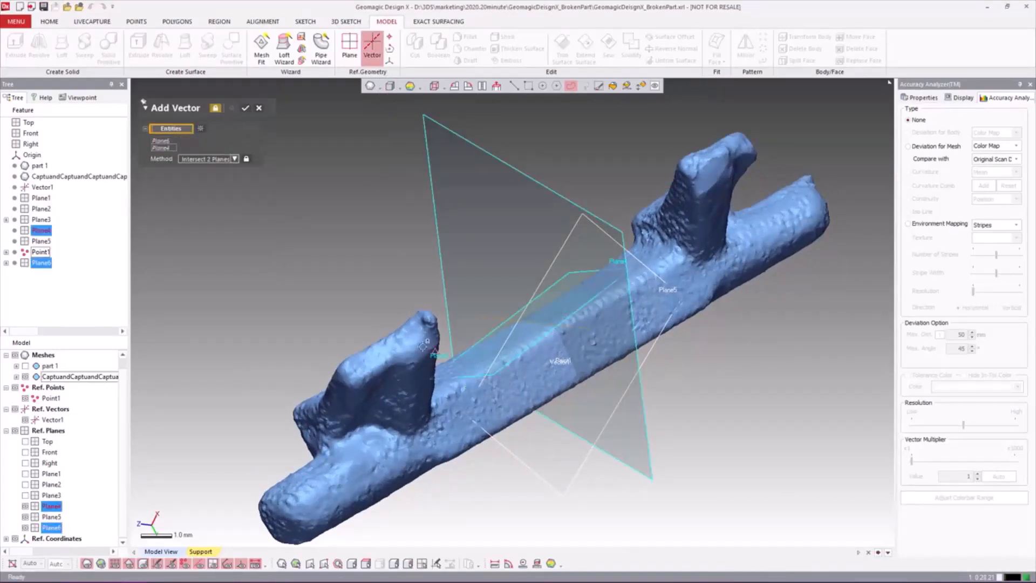
click(245, 108)
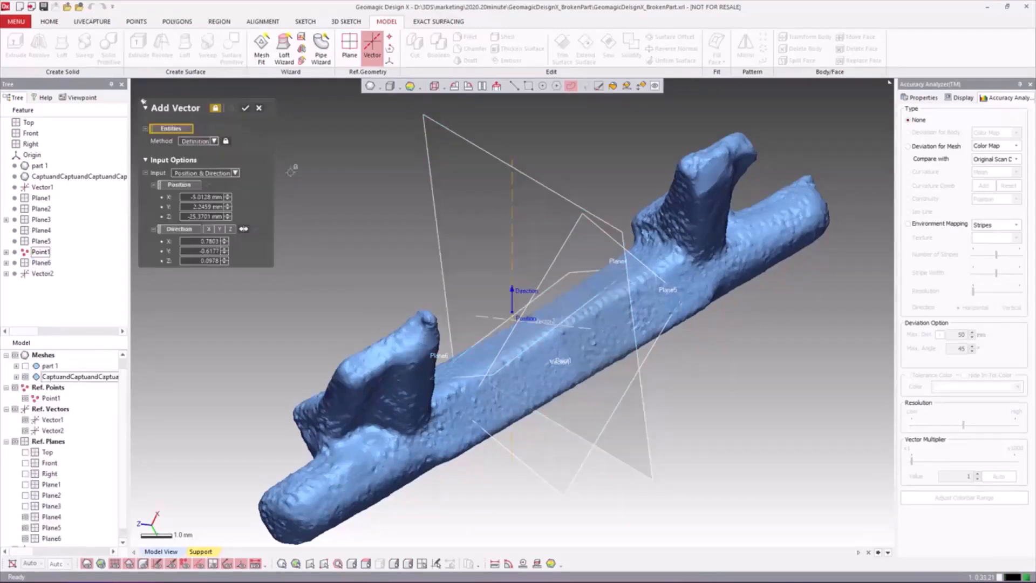
click(260, 109)
right_drag(608, 358, 580, 348)
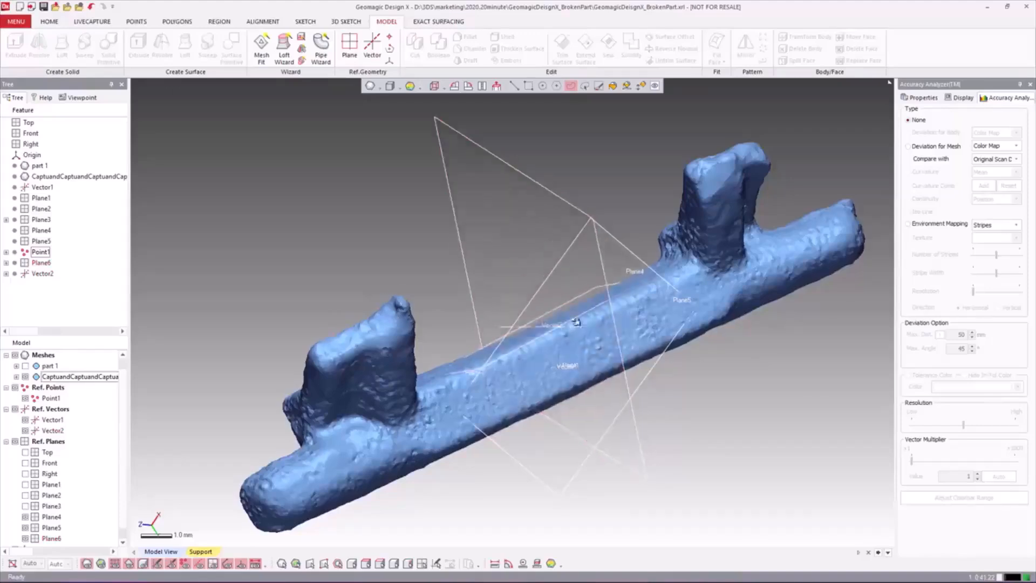
Hide the reference planes Plane4 and Plane5, leaving Plane6 and the two vectors displayed on the bar.
right_drag(481, 326, 420, 251)
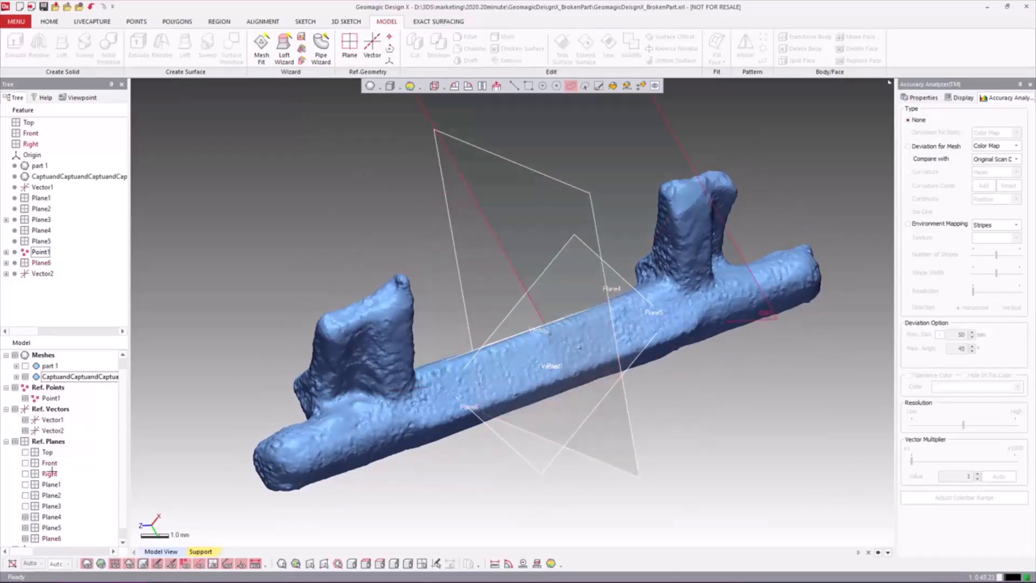
scroll(49, 469, down, 1)
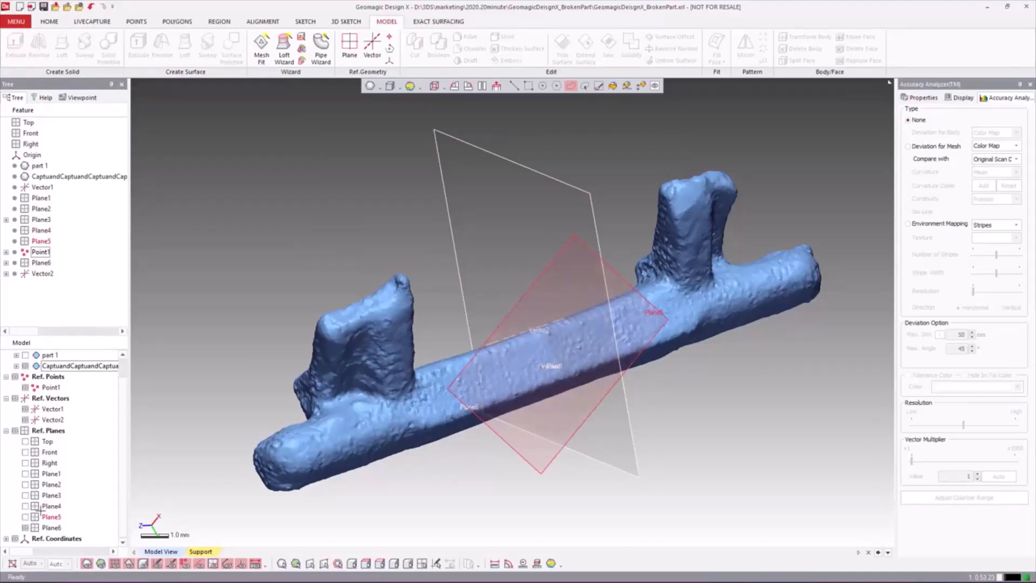
click(24, 516)
right_drag(636, 431, 579, 352)
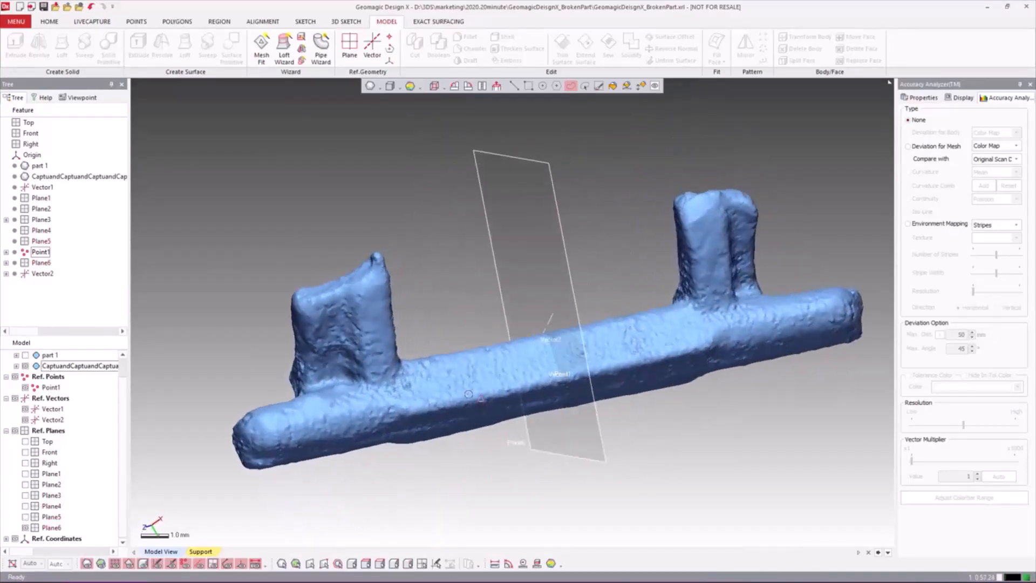
right_drag(512, 309, 556, 367)
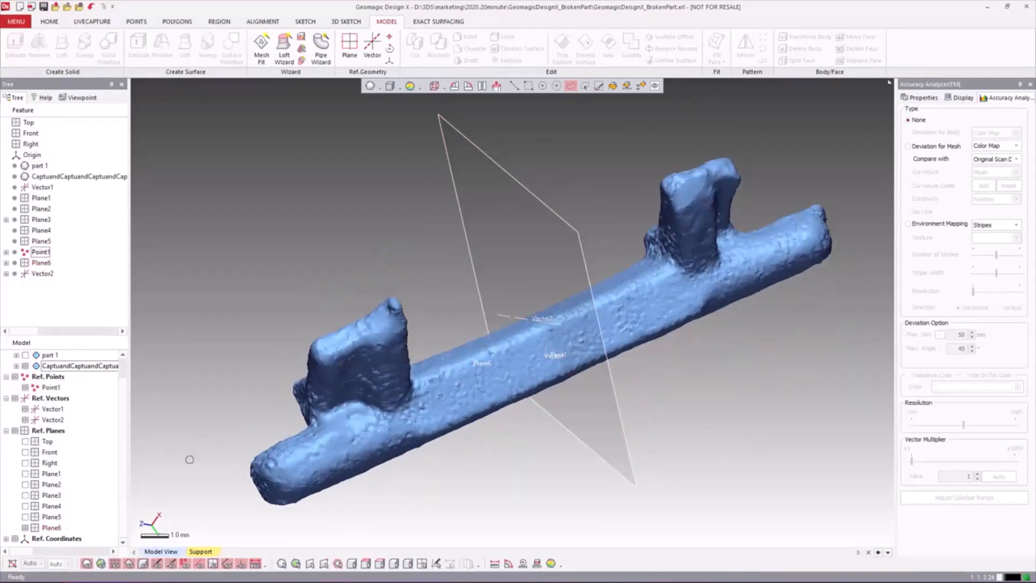
ctrl+right_drag(317, 275, 330, 270)
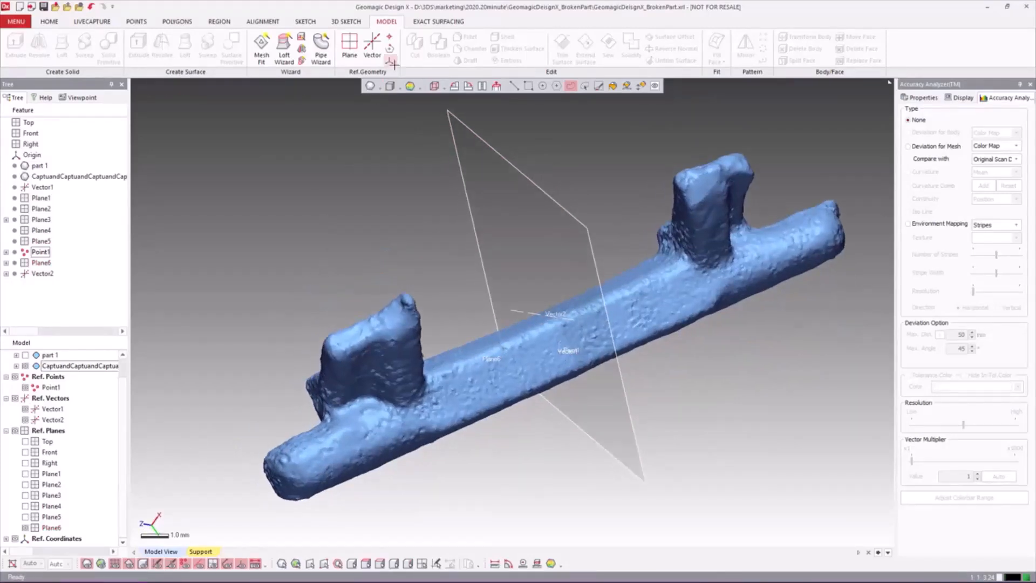
Start a new coordinate system with the Pick Point & 2 Lines method and set its axis order to YZ.
click(390, 62)
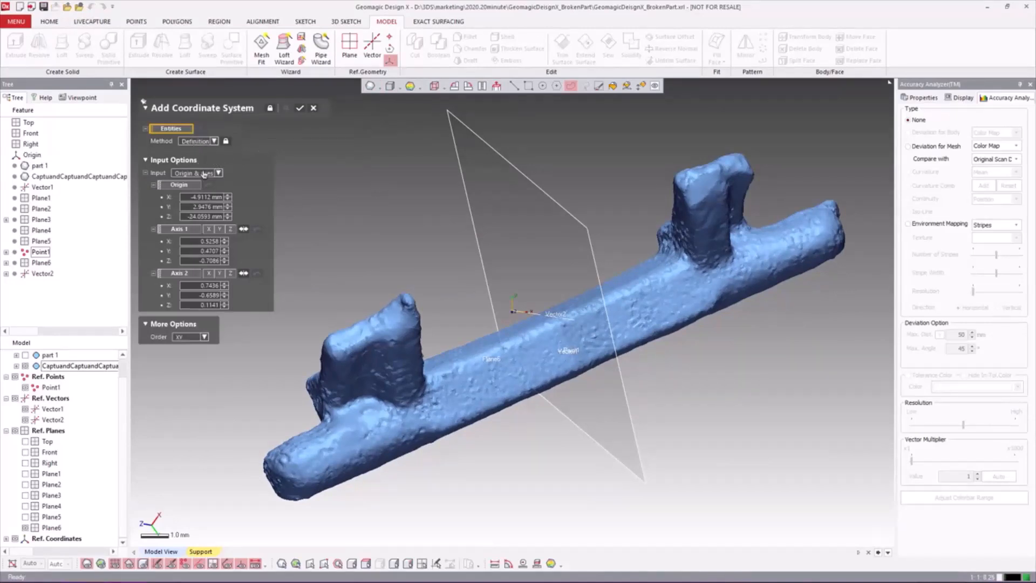
click(200, 143)
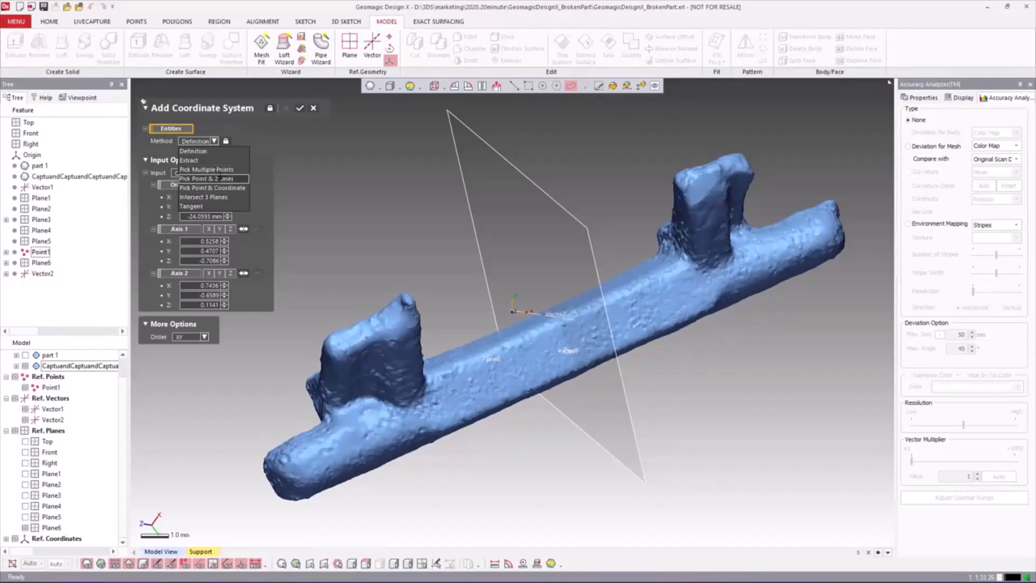
click(222, 179)
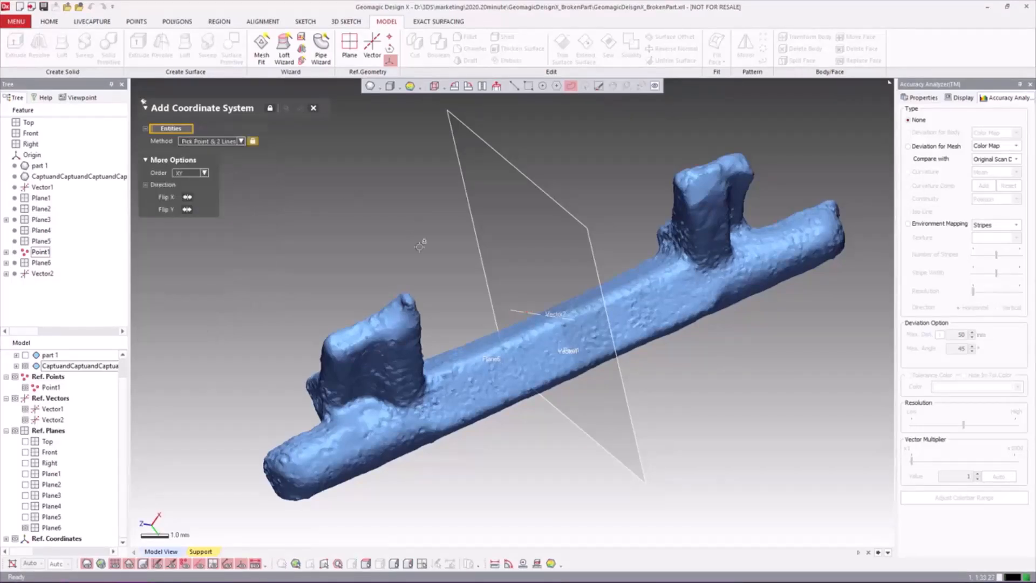
mouse_move(567, 322)
right_down()
mouse_move(587, 266)
mouse_move(569, 312)
mouse_move(582, 314)
right_up()
mouse_move(375, 228)
right_down()
mouse_move(419, 259)
mouse_move(371, 243)
right_up()
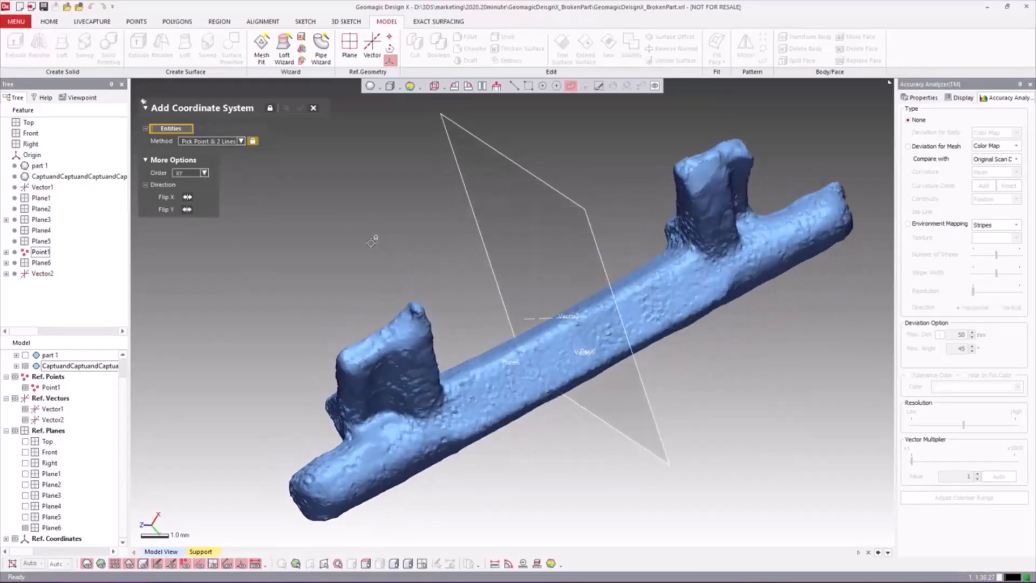
click(204, 173)
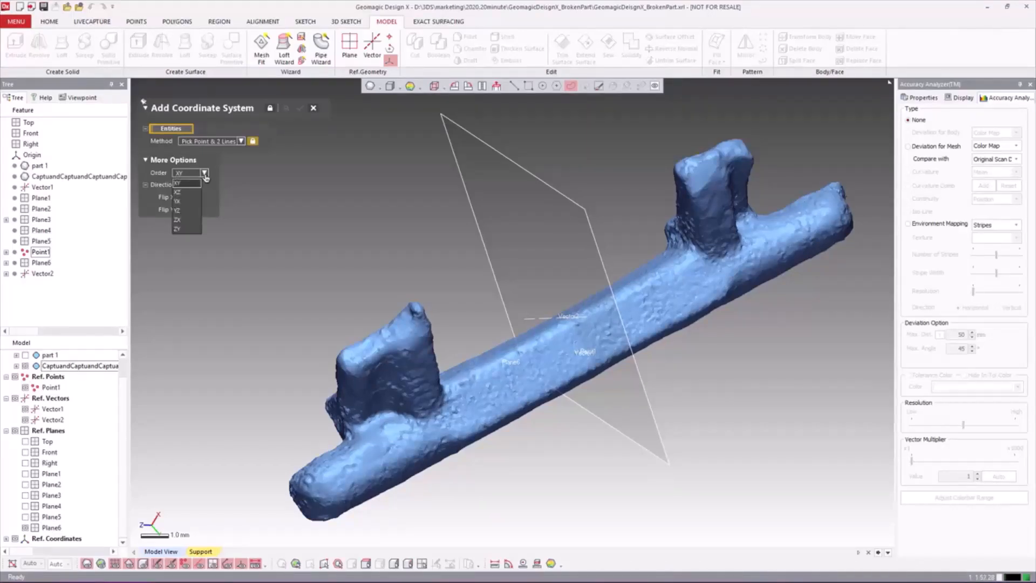
click(191, 209)
right_drag(464, 283, 428, 245)
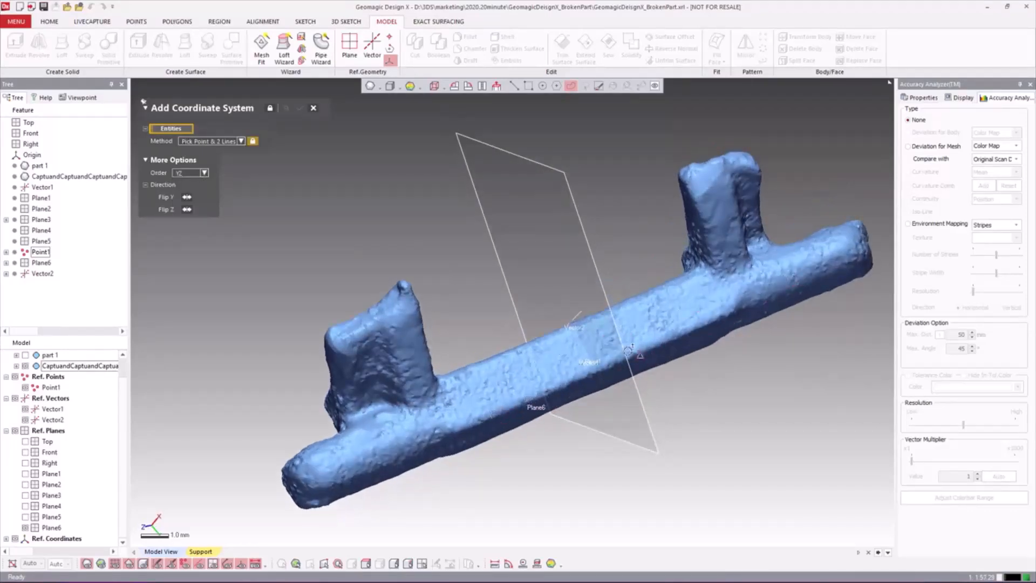
Choose Point1 as the coordinate system's origin, with Vector1 and Vector2 as its two direction lines.
click(573, 315)
right_drag(448, 269, 430, 273)
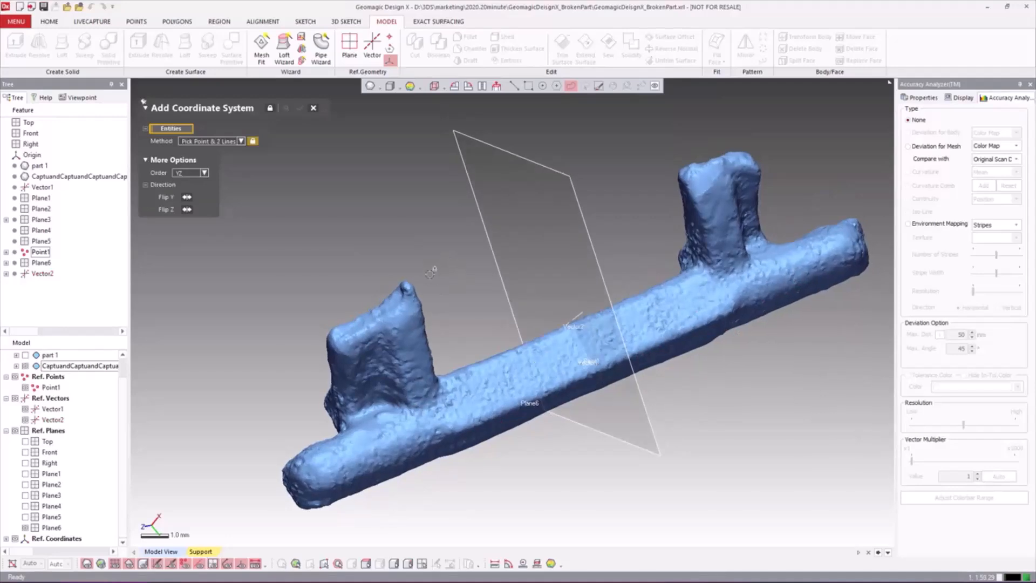
click(42, 252)
click(44, 252)
mouse_move(491, 258)
right_down()
mouse_move(513, 270)
mouse_move(508, 260)
right_up()
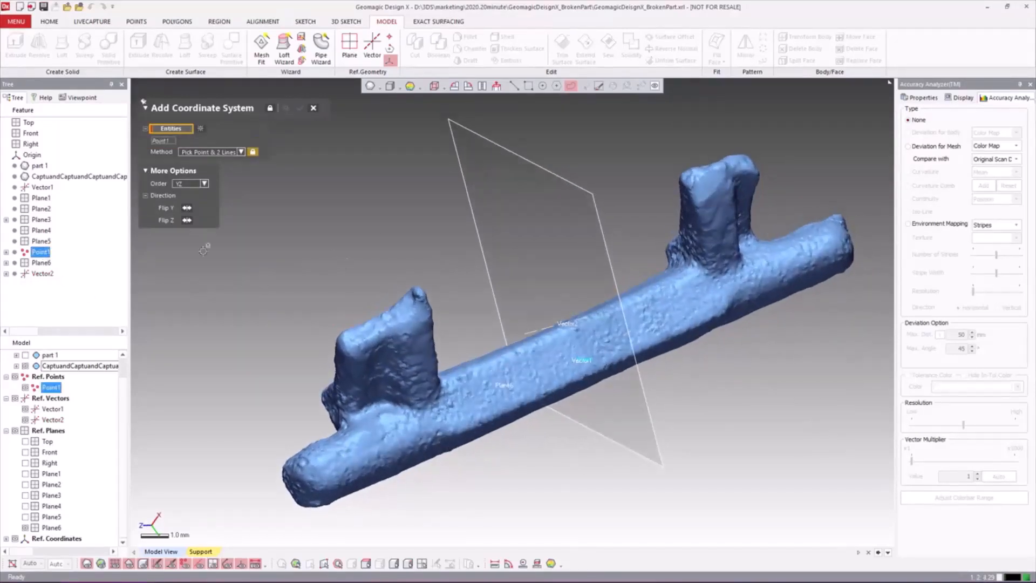
click(50, 187)
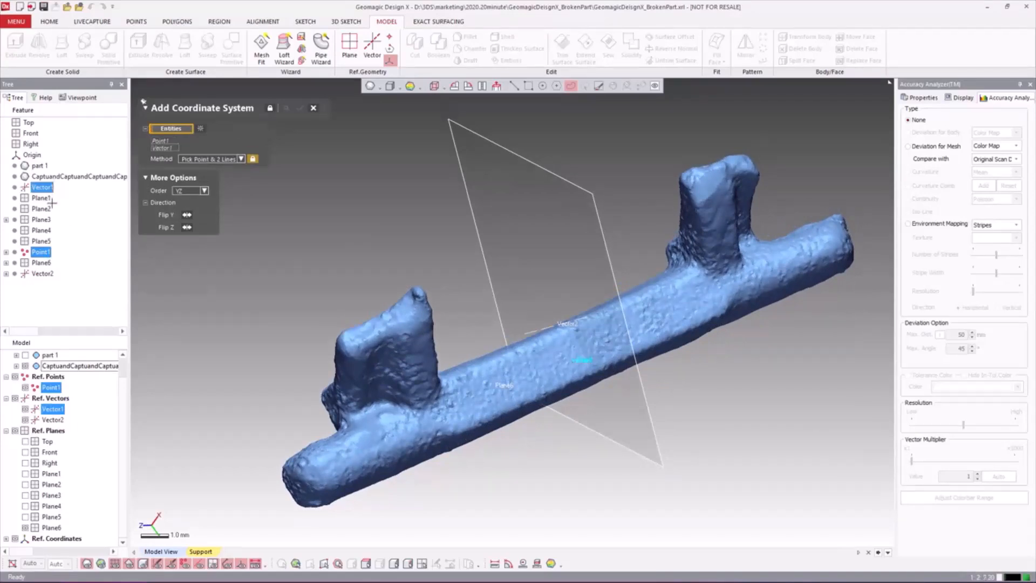
click(51, 273)
Check the axis directions with the meshes temporarily hidden, flip the Z direction, and create the coordinate system.
scroll(610, 398, up, 3)
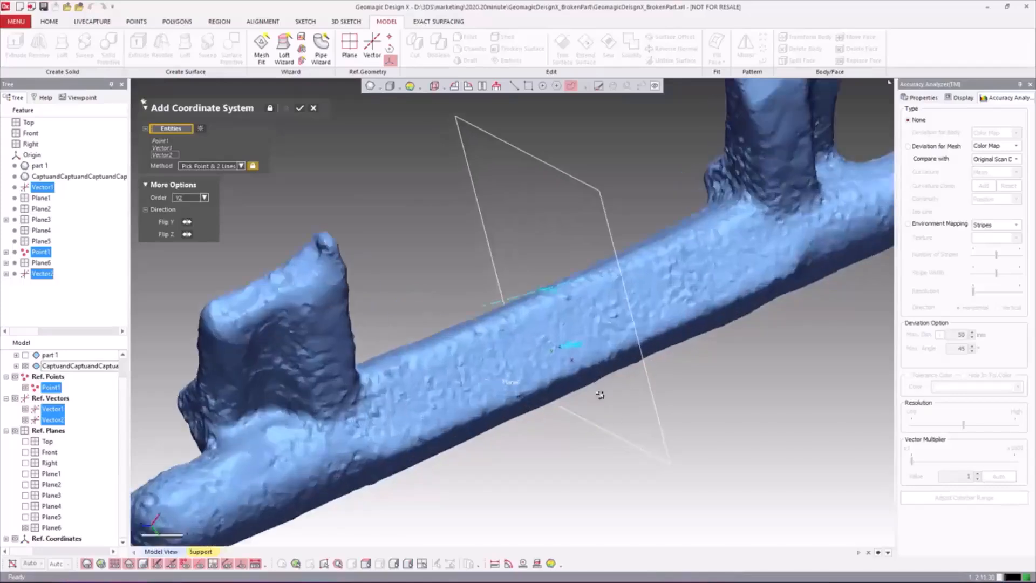
right_drag(600, 393, 729, 408)
right_drag(518, 400, 590, 318)
right_drag(560, 426, 705, 421)
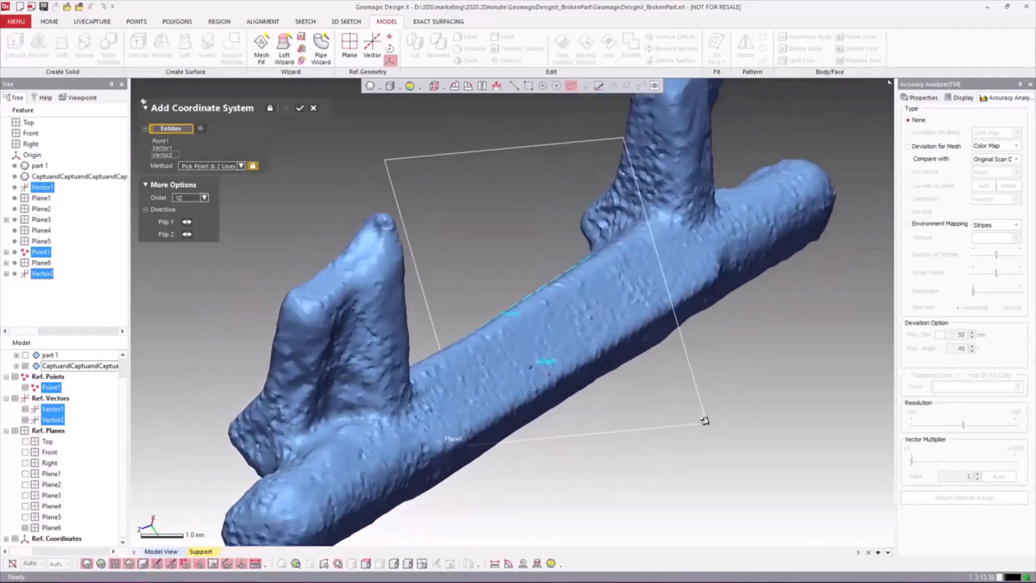
key(ctrl+1)
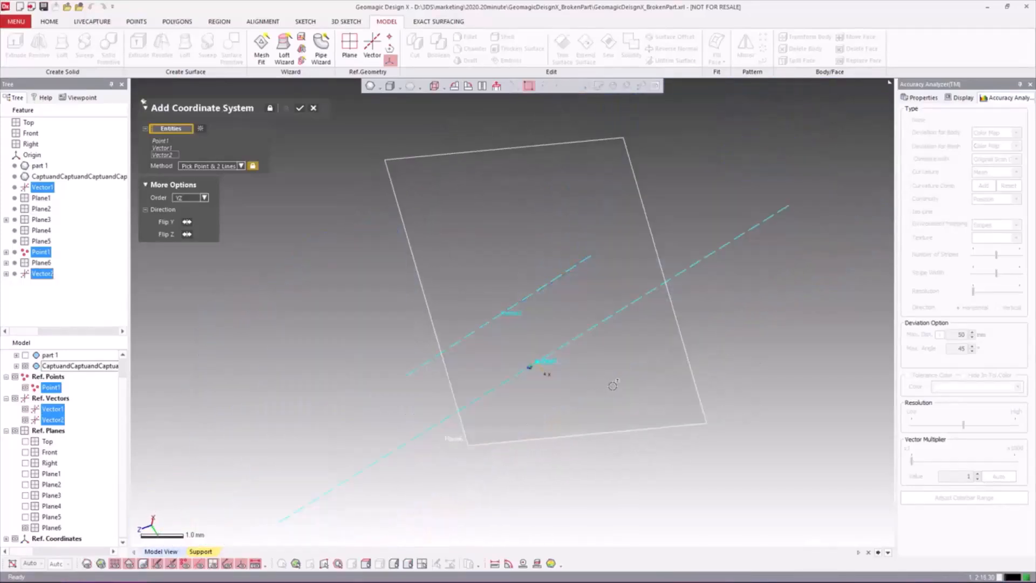
right_drag(613, 385, 634, 352)
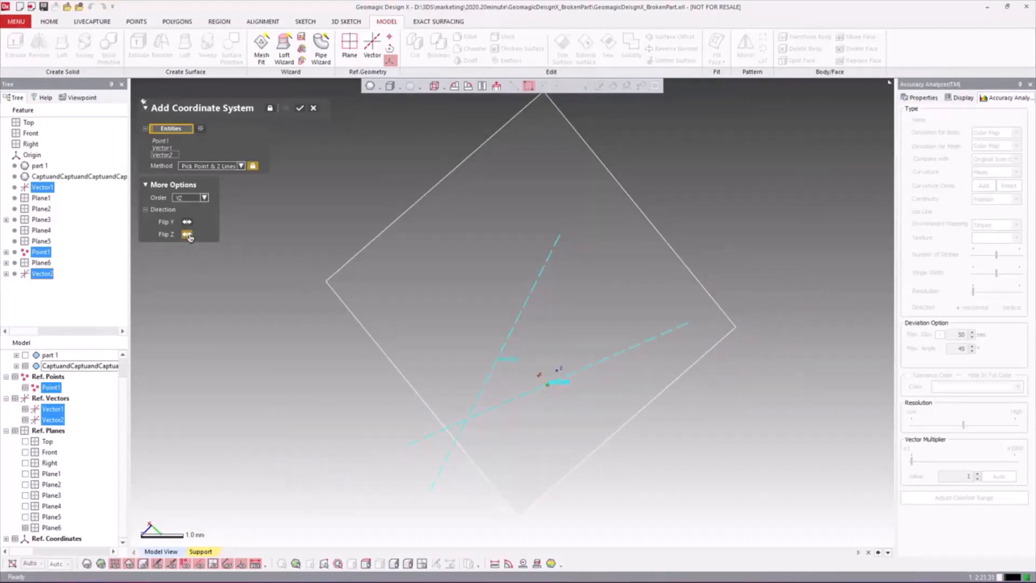
right_drag(507, 297, 460, 359)
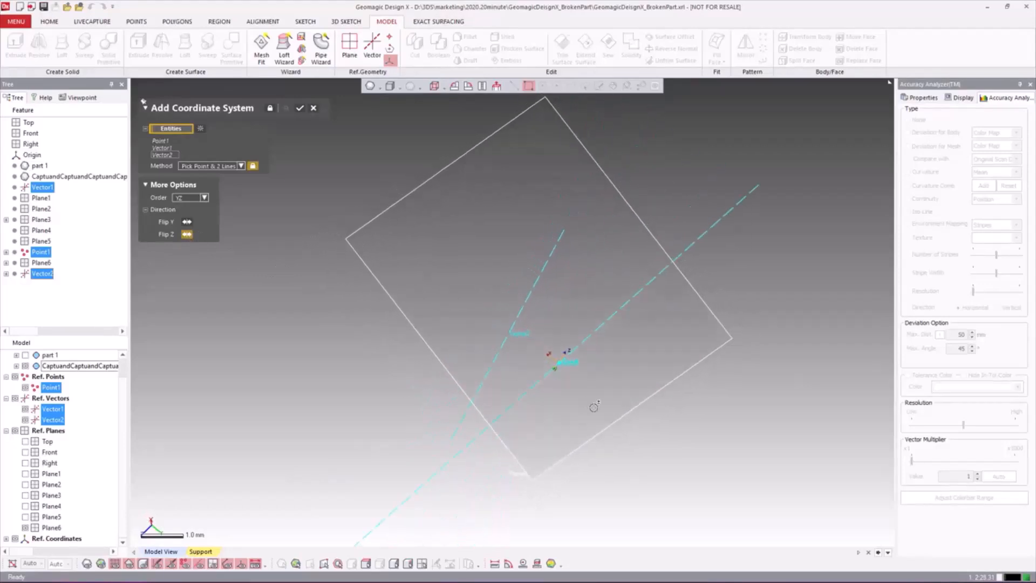
right_drag(594, 407, 516, 349)
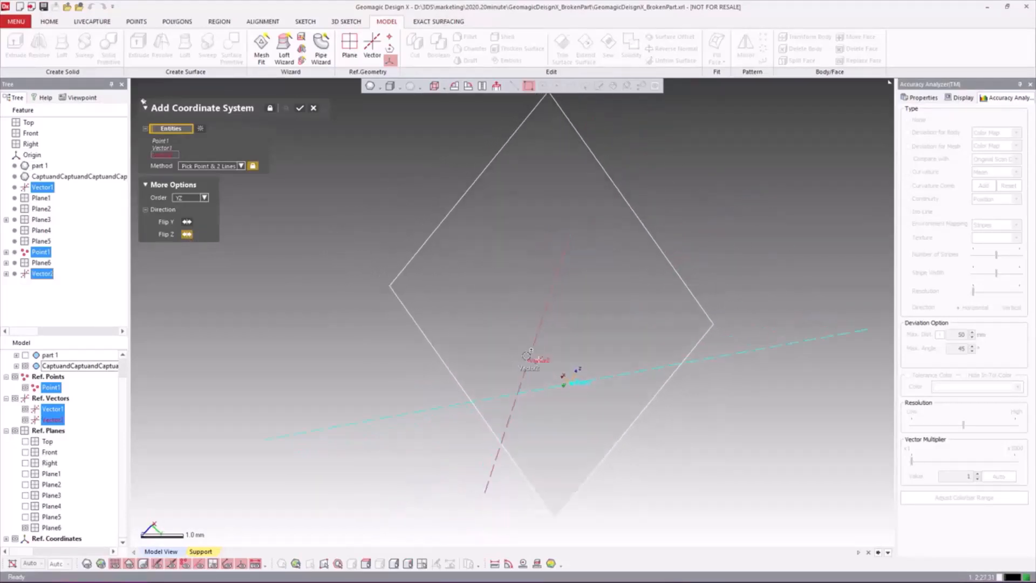
click(526, 355)
right_drag(566, 324, 417, 327)
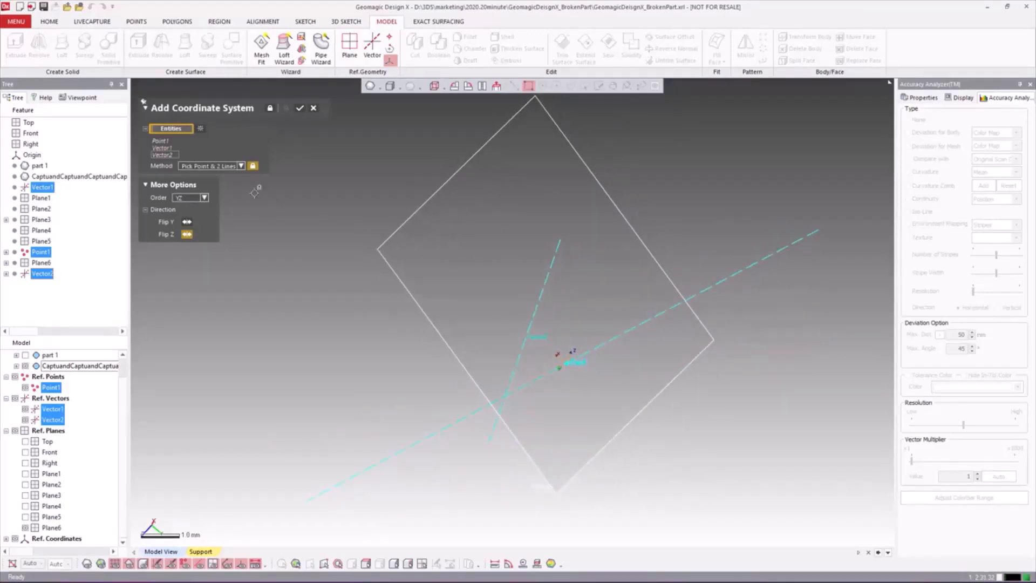
key(ctrl+1)
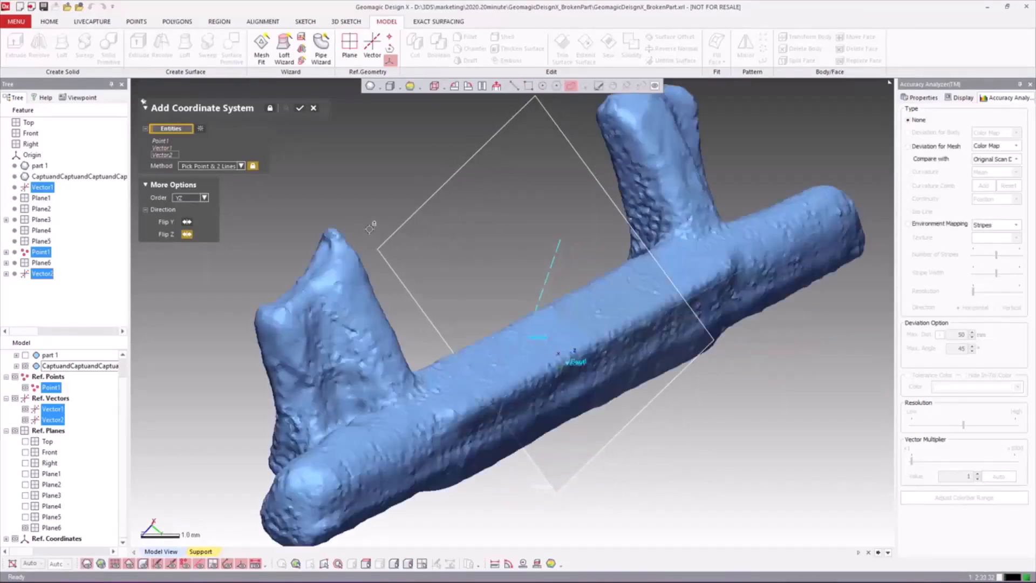
click(301, 110)
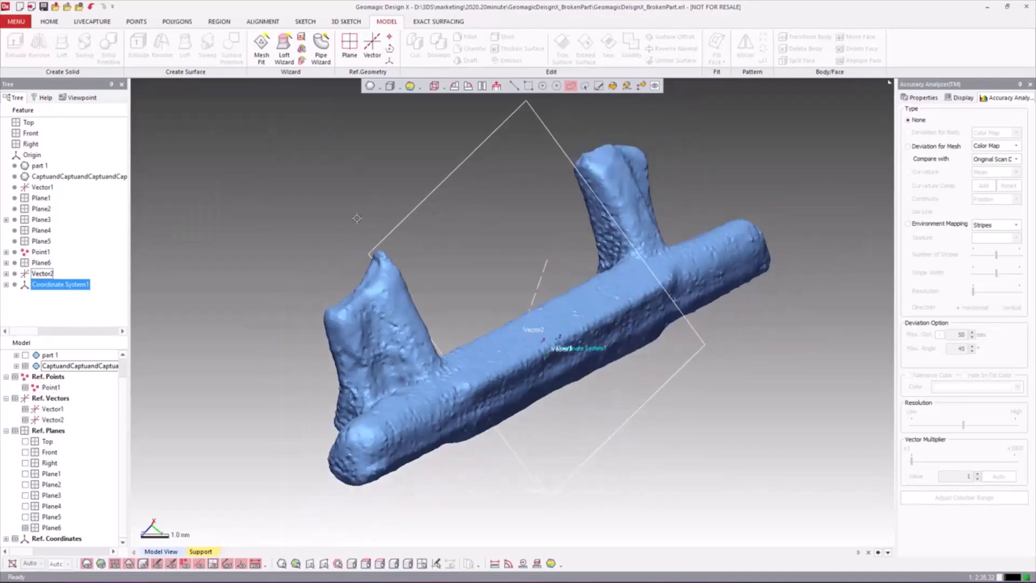
Hide Plane6, Vector1, Vector2 and Point1 so only the new coordinate system remains displayed on the broken-off piece.
click(25, 528)
click(24, 410)
click(26, 420)
scroll(26, 419, up, 1)
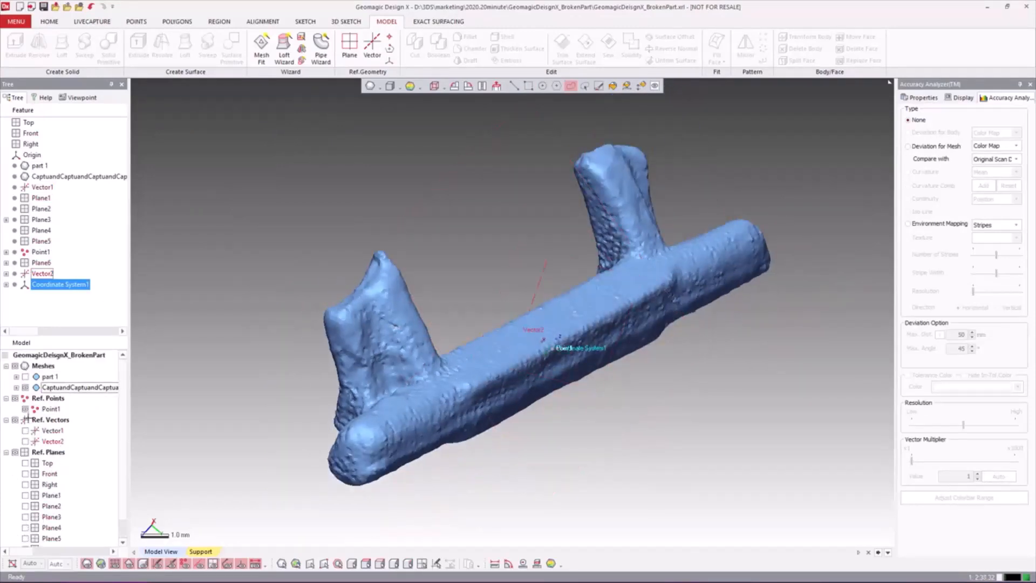
click(25, 408)
right_drag(276, 383, 656, 381)
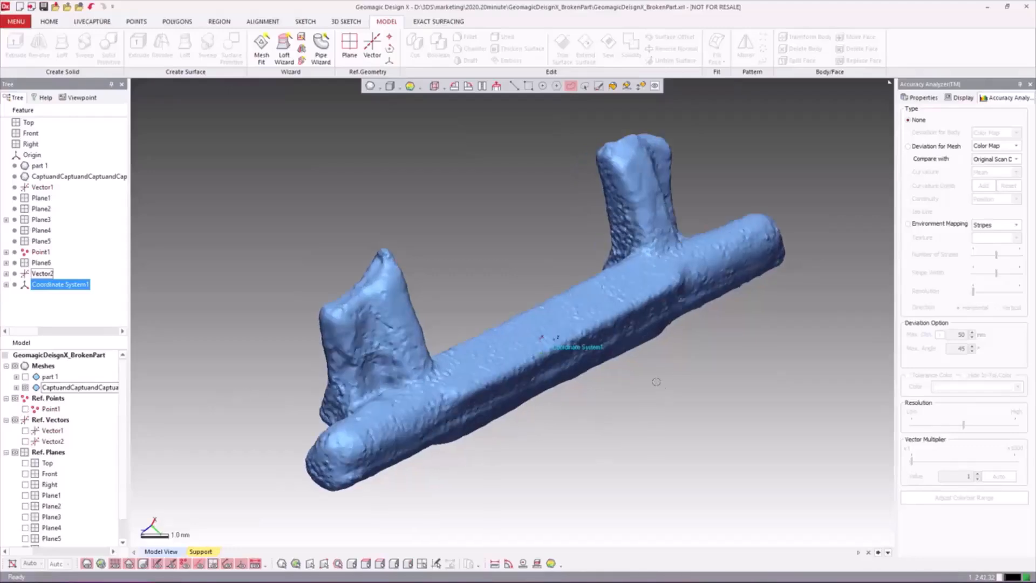
Show the part 1 mesh and view it together with the broken-off piece and its coordinate system.
click(24, 376)
scroll(545, 272, down, 5)
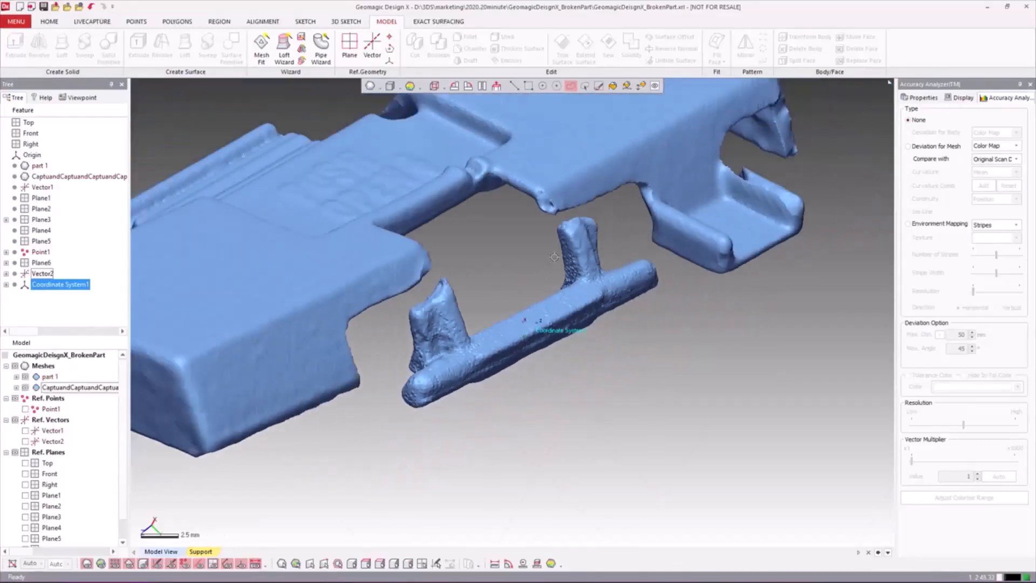
ctrl+right_drag(577, 259, 600, 293)
right_drag(647, 335, 550, 341)
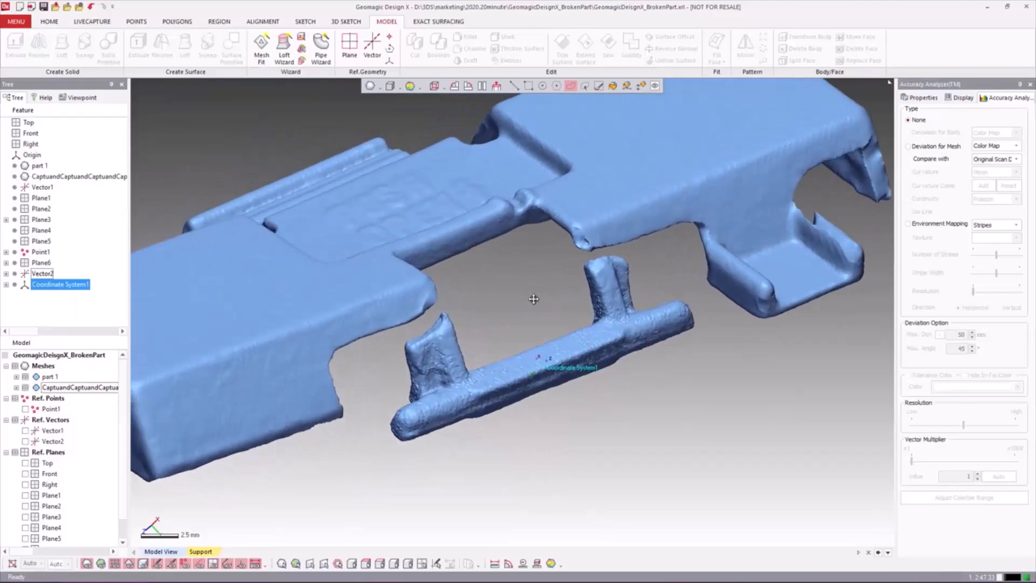
ctrl+right_drag(533, 298, 561, 305)
click(561, 311)
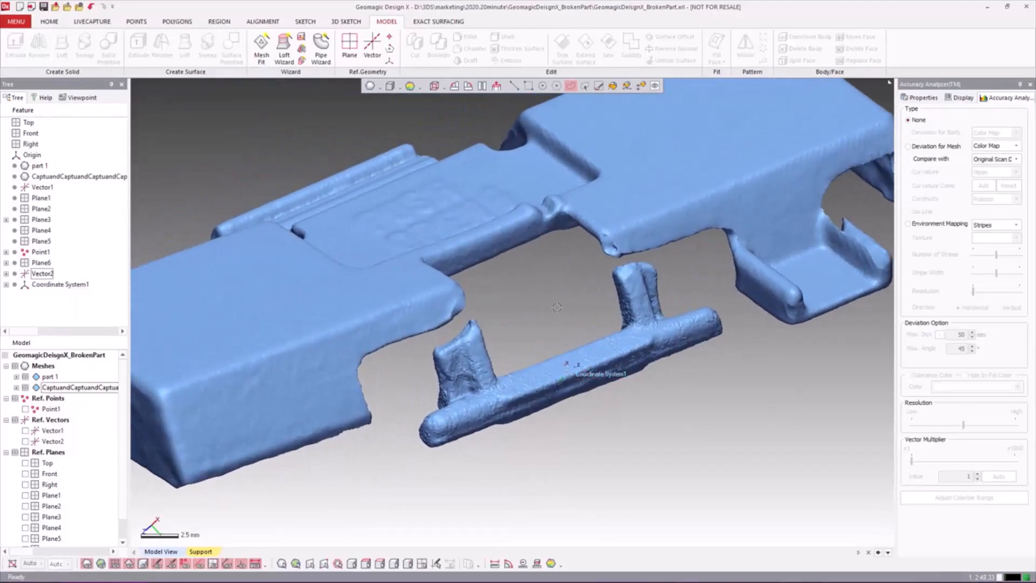
Start Transform Scan Data on the broken-off piece's mesh with the Rotate And Translate method, using Coordinate System1 as the local coordinate.
click(244, 21)
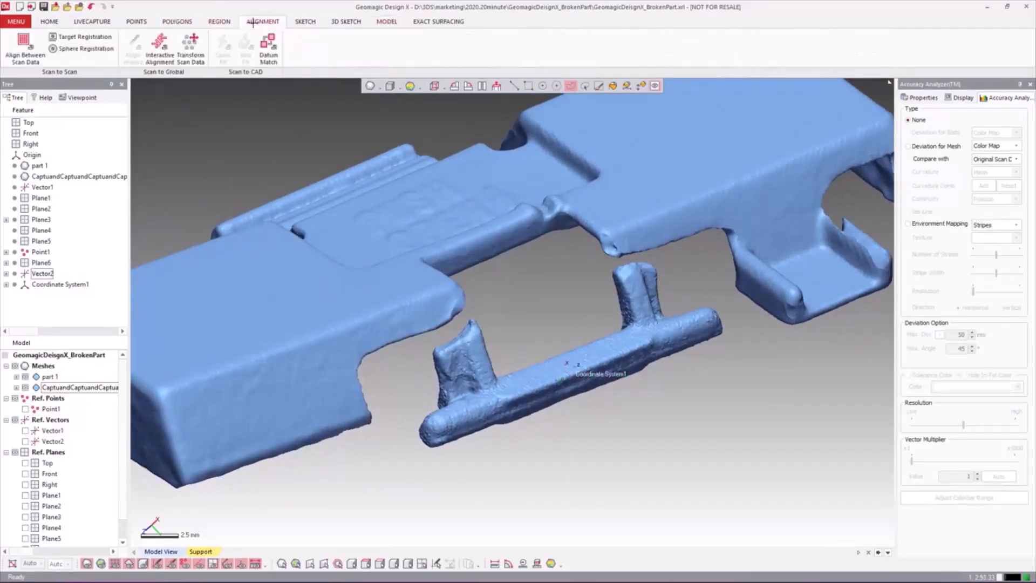
click(195, 50)
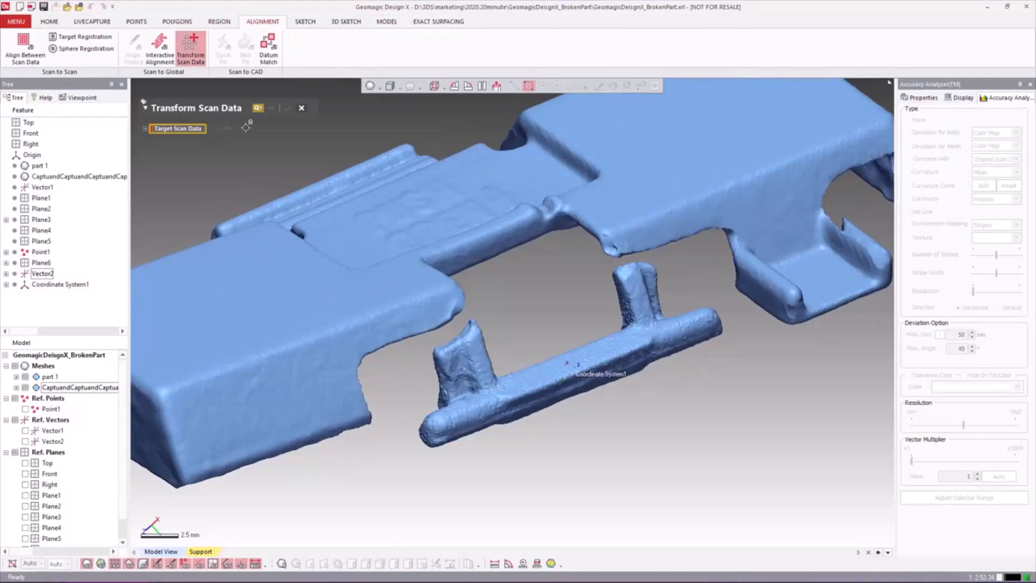
click(88, 387)
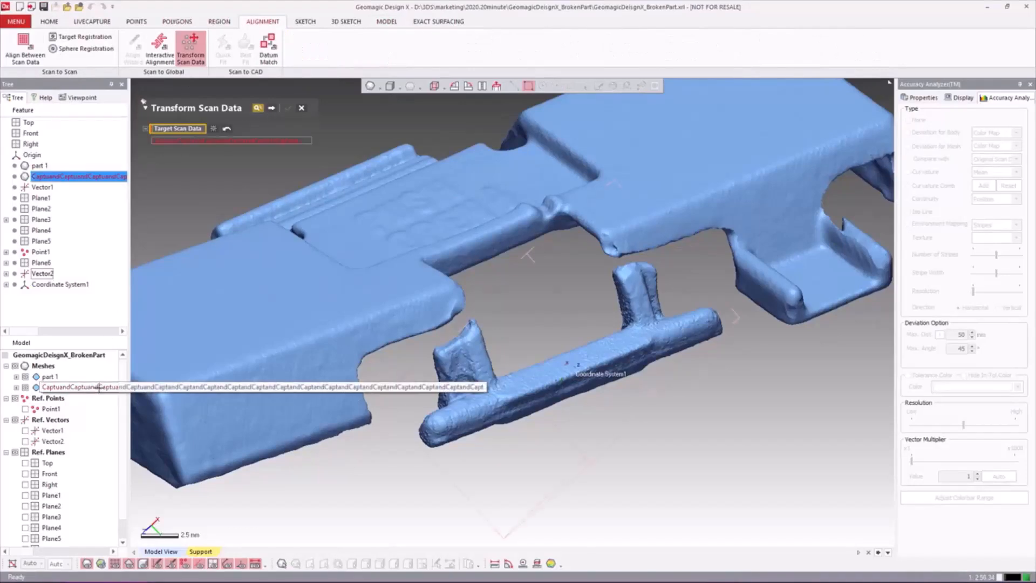
click(273, 109)
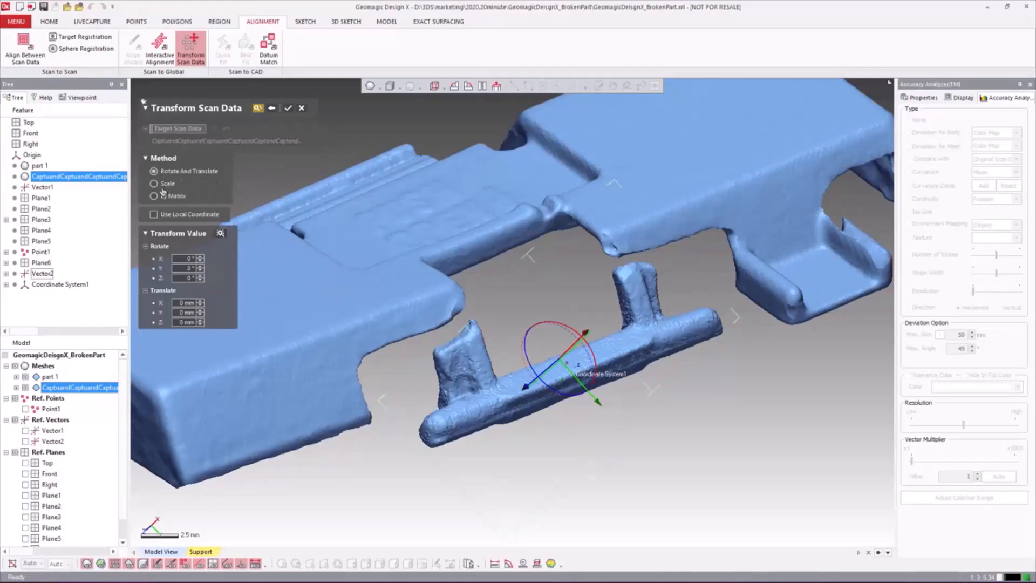
click(154, 214)
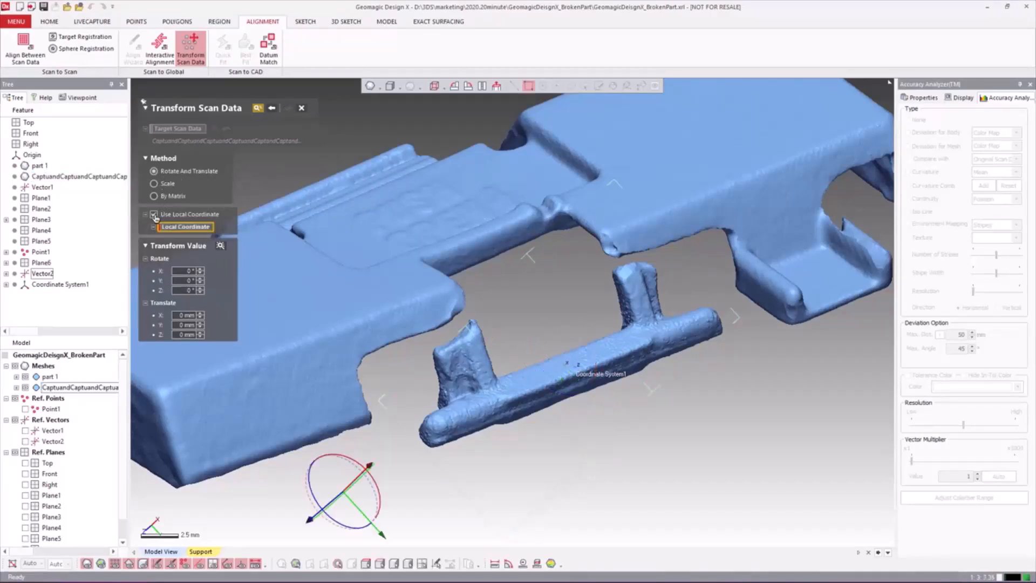
click(78, 284)
Shift the broken-off piece lengthwise along its local Y axis by about -0.84 mm to line up its arms with the housing's broken edges.
right_drag(518, 341, 569, 433)
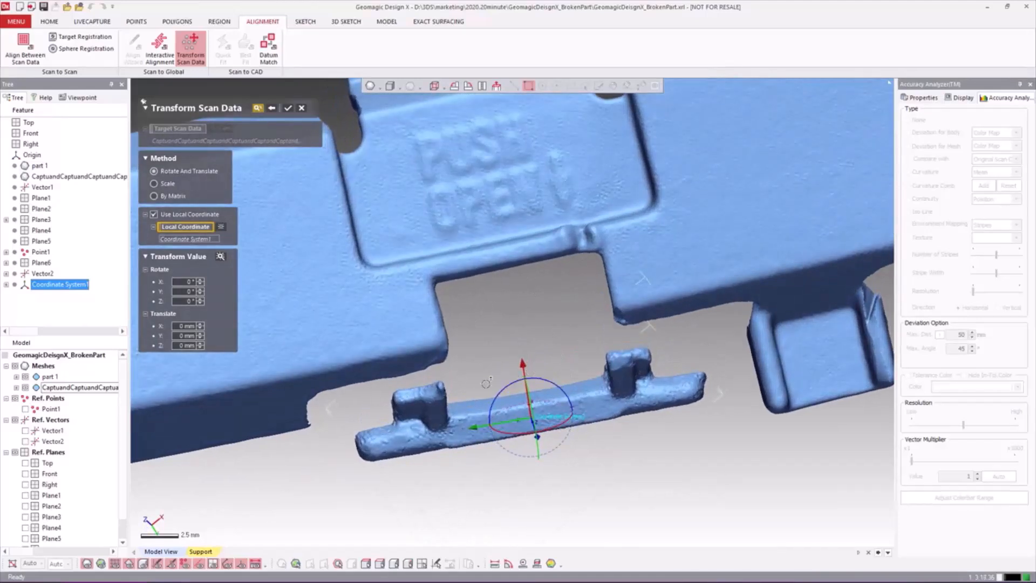
right_drag(541, 369, 411, 259)
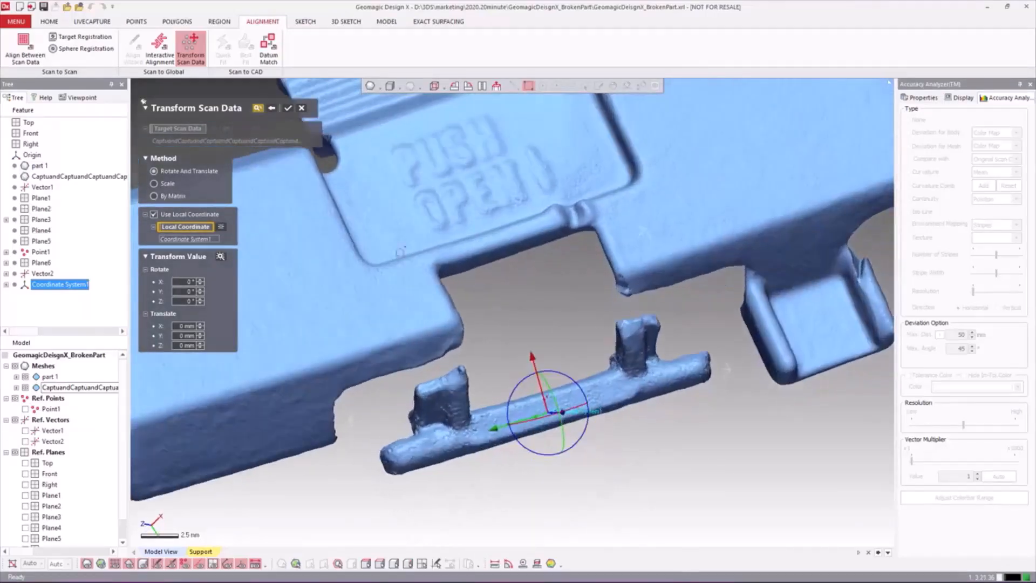
ctrl+right_drag(541, 334, 565, 306)
right_drag(622, 337, 609, 309)
right_drag(533, 408, 471, 364)
drag(510, 399, 522, 400)
Tilt the broken-off piece about its local Y axis by about 16.6° to match the housing's slope in side view.
right_drag(535, 372, 600, 325)
drag(600, 322, 596, 303)
right_drag(598, 306, 621, 264)
drag(582, 319, 581, 320)
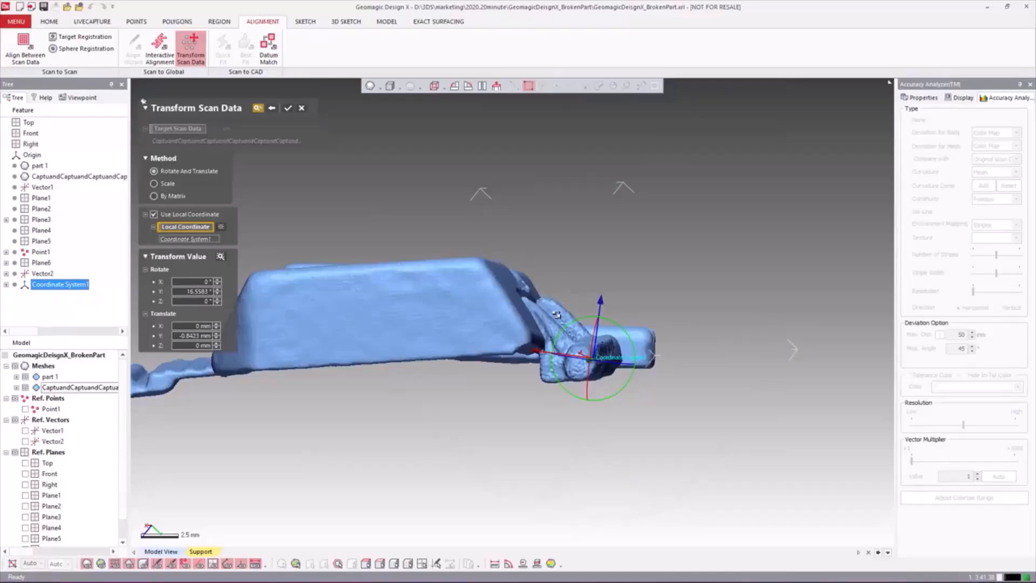
Rotate the broken-off piece about its local Z axis until the Z rotation is about 4.2°, setting its bar parallel to the housing edge.
right_drag(556, 314, 415, 411)
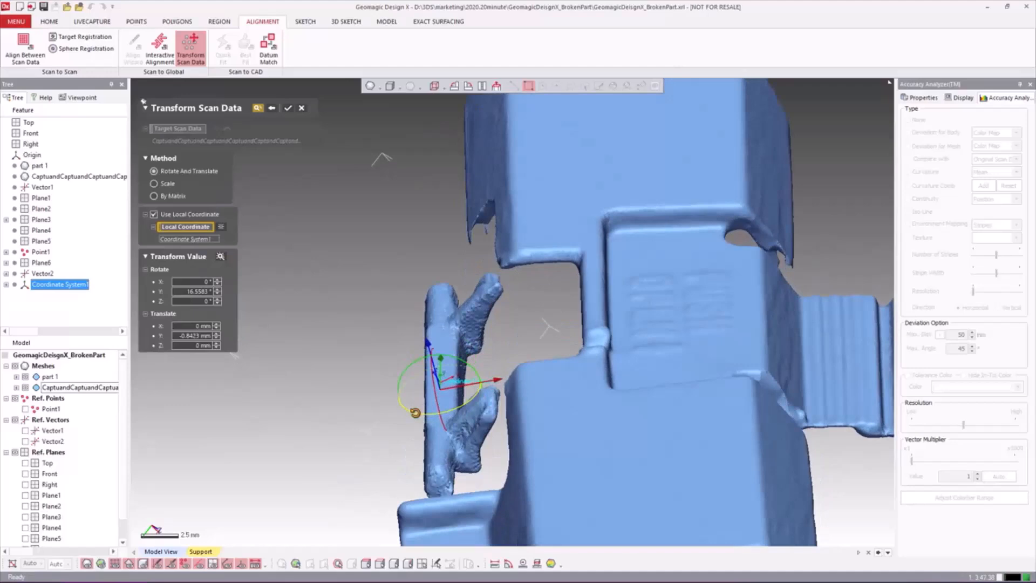
drag(414, 412, 414, 413)
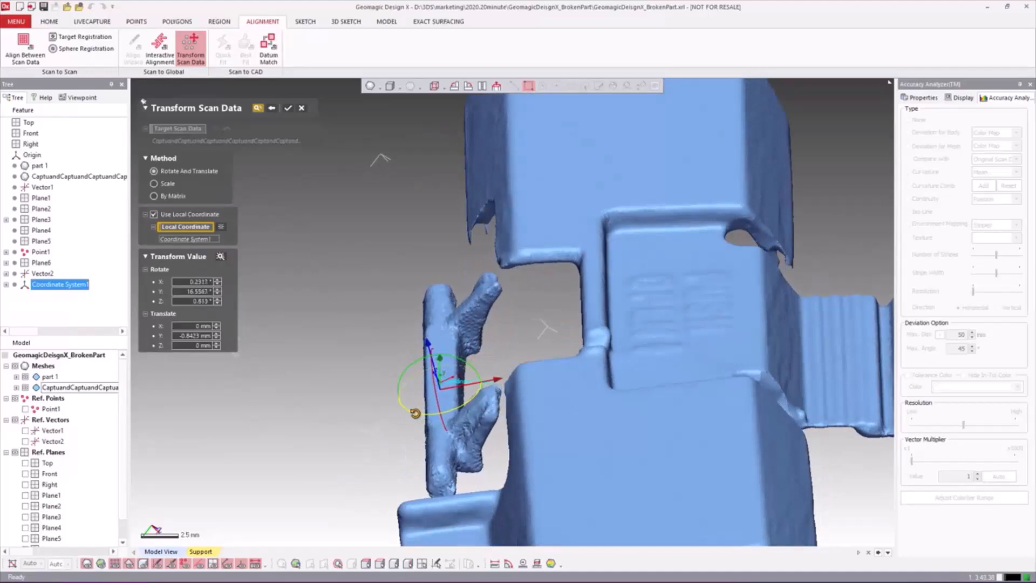
right_drag(415, 414, 538, 273)
scroll(538, 273, down, 3)
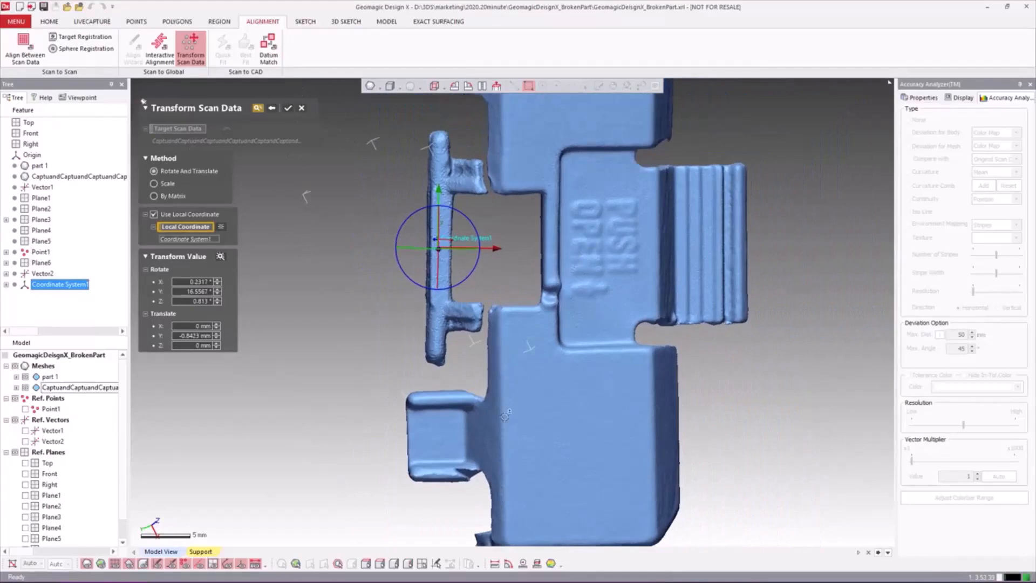
scroll(551, 427, down, 3)
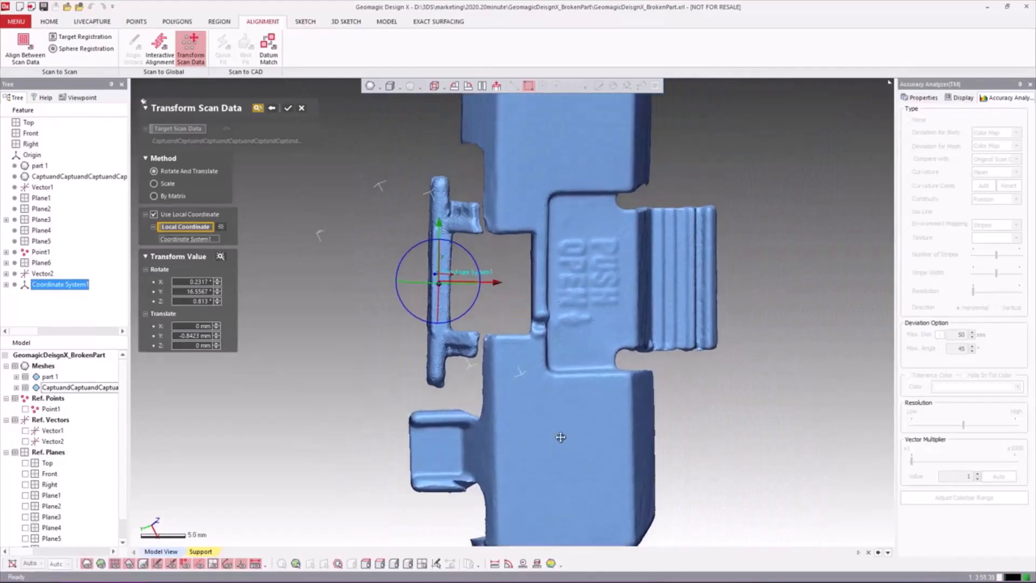
drag(420, 307, 436, 324)
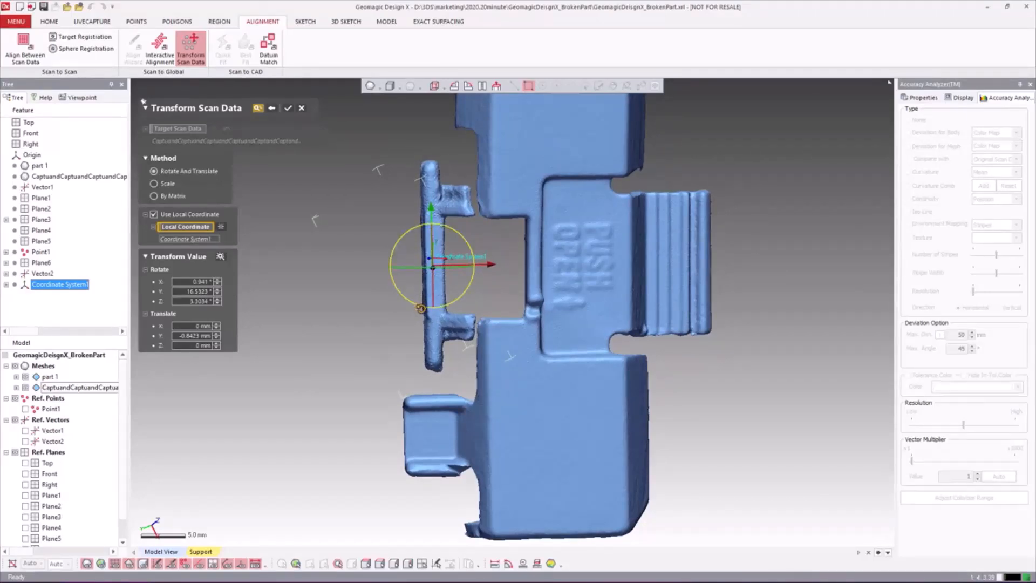
drag(421, 309, 423, 311)
Move the broken-off piece up and in toward the housing along its local Z and X axes, to about X 1.03 mm and Z 0.41 mm.
scroll(497, 312, up, 2)
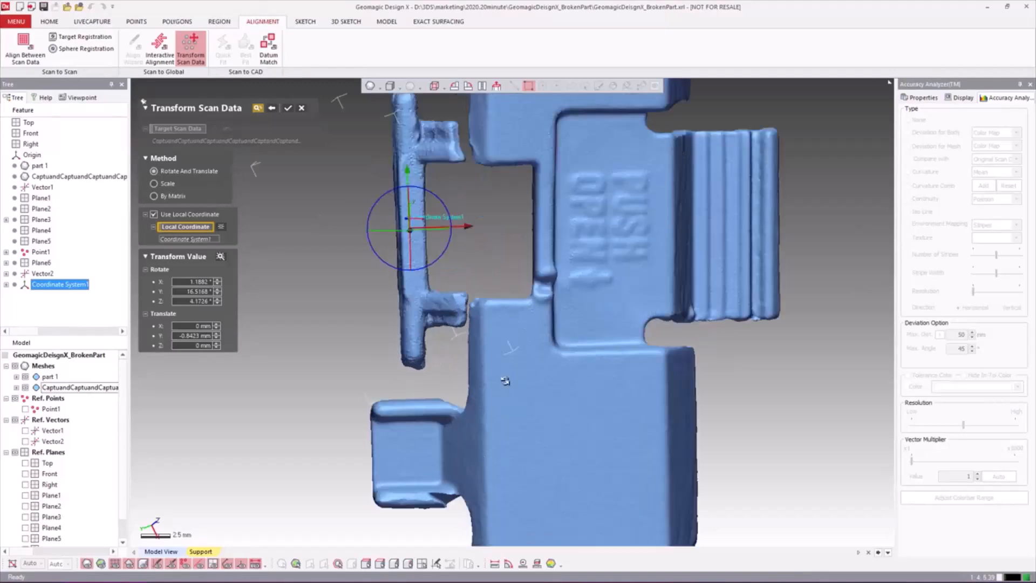
drag(478, 235, 481, 234)
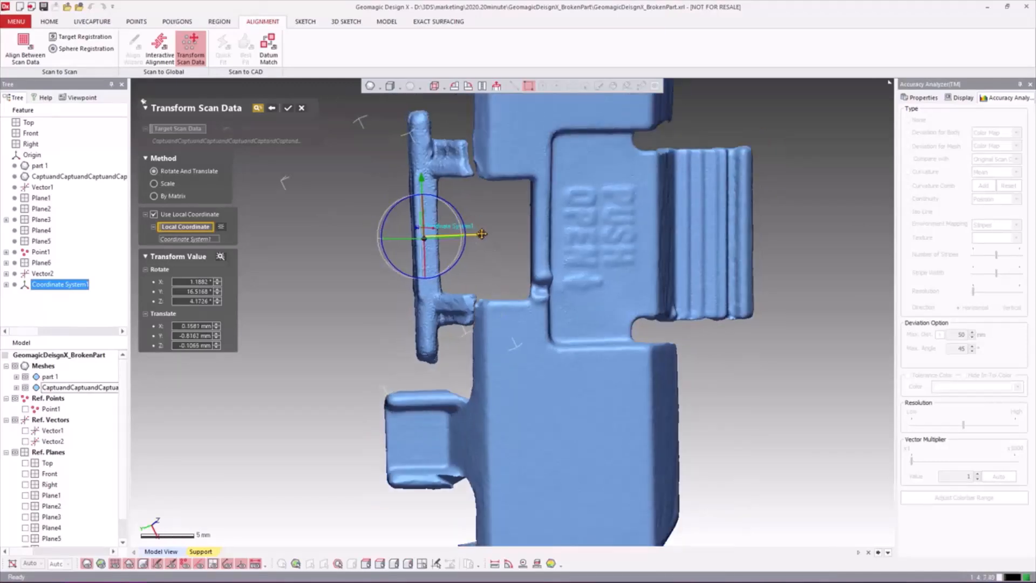
right_drag(510, 302, 535, 318)
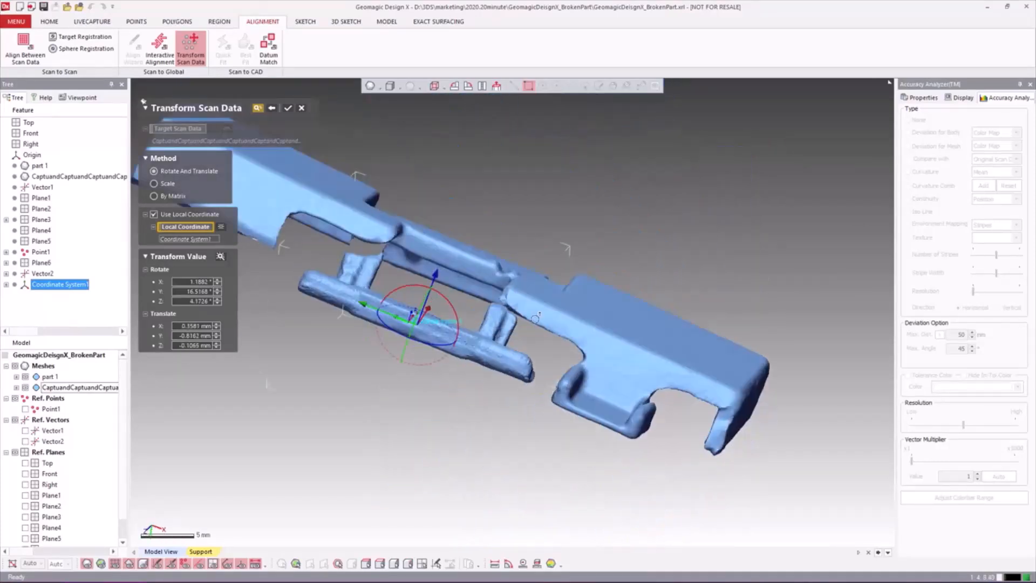
drag(433, 277, 436, 271)
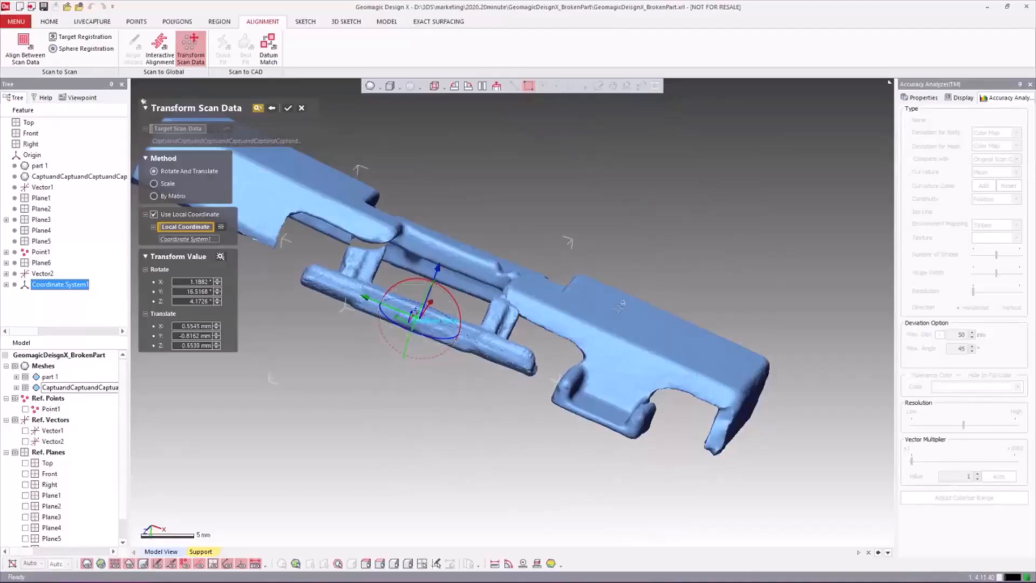
right_drag(515, 303, 557, 327)
scroll(492, 315, up, 4)
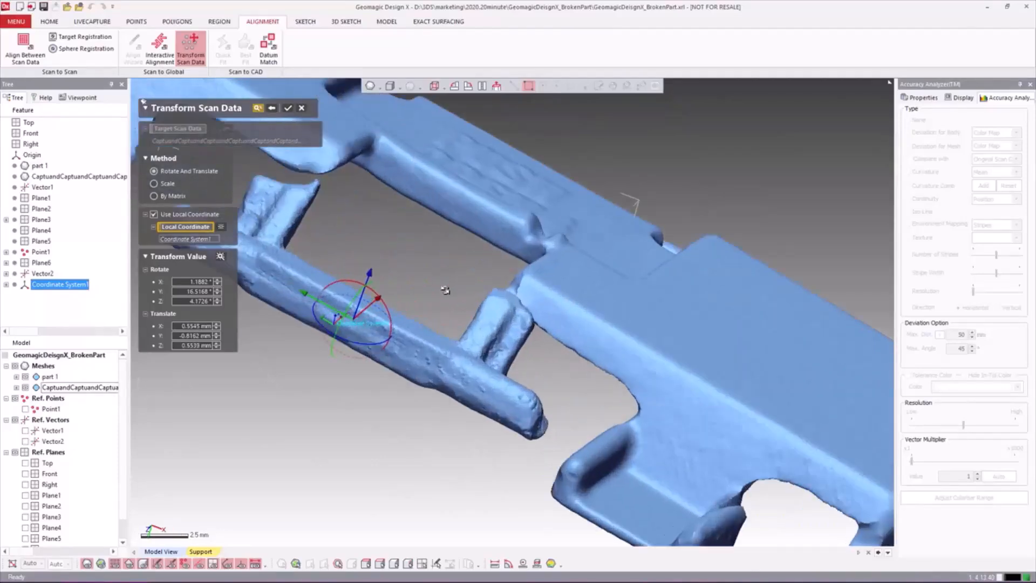
right_drag(534, 321, 421, 294)
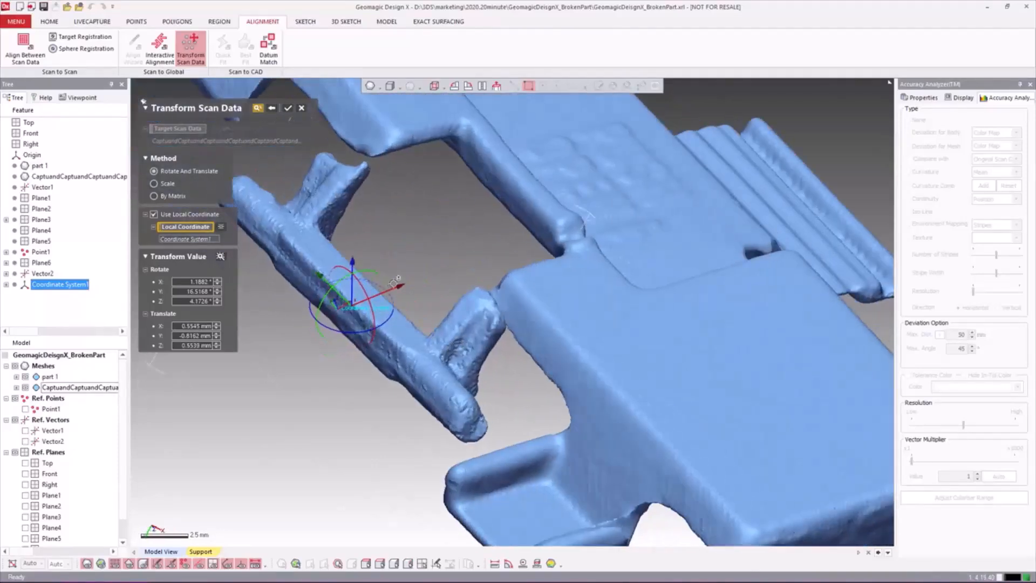
drag(393, 289, 405, 282)
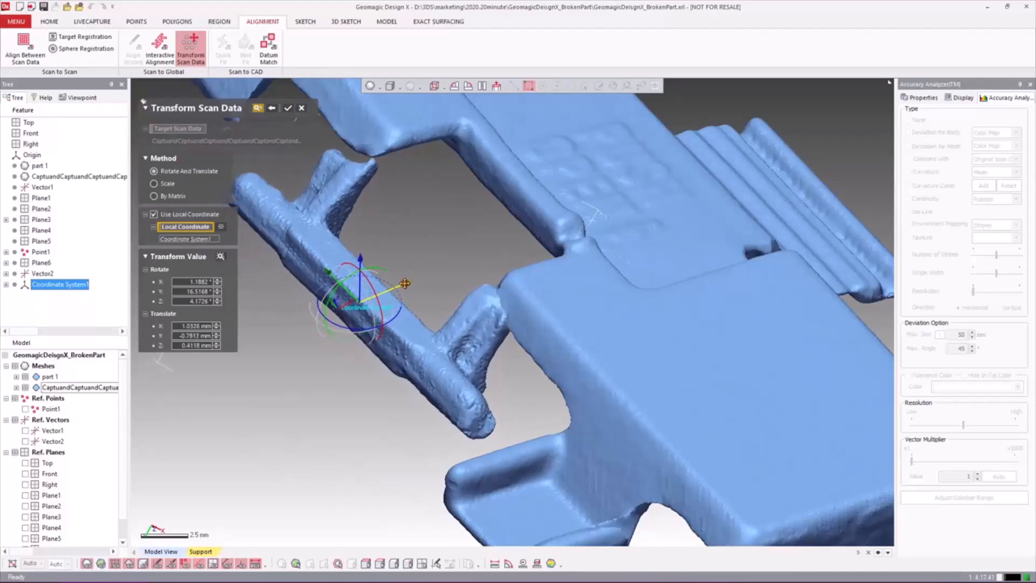
Rotate the broken-off piece about its local X axis to about 3.4° so both arms meet the housing's broken edges evenly.
right_drag(413, 228, 388, 294)
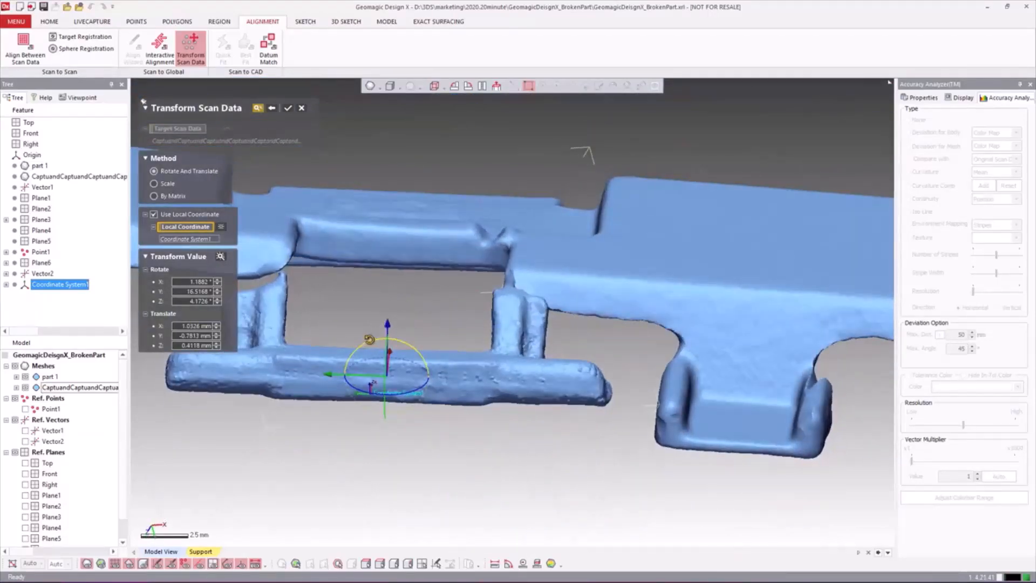
drag(372, 342, 370, 343)
right_drag(330, 357, 521, 365)
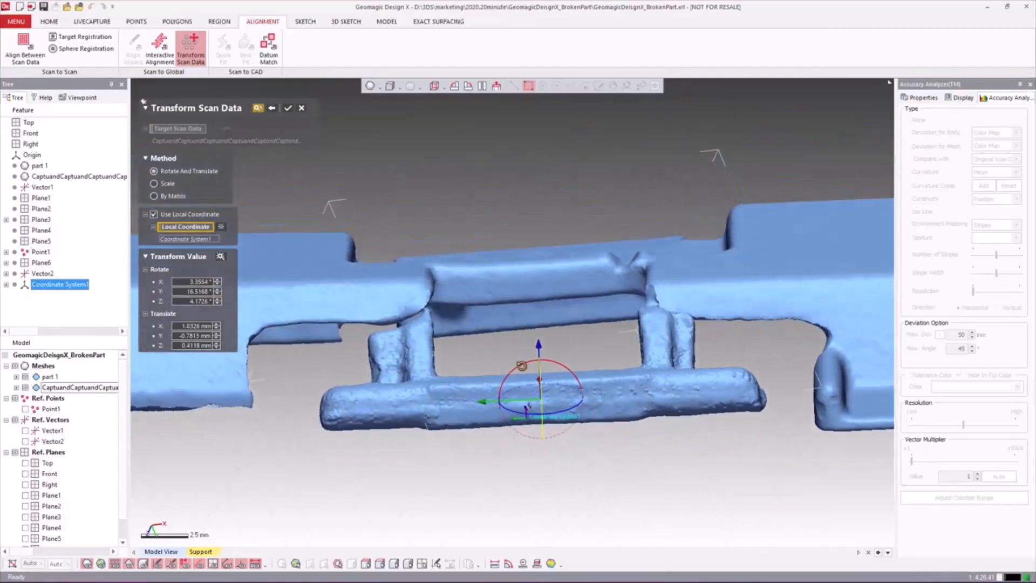
right_drag(426, 314, 486, 377)
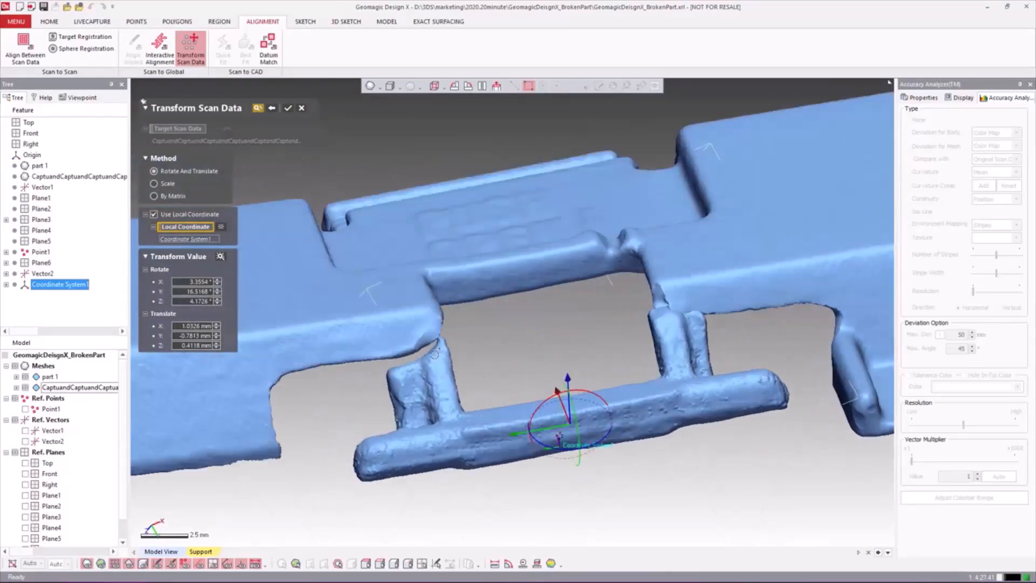
Reduce the piece's Y rotation to about 15.0° and push it closer to the housing, to an X translation of about 1.36 mm.
right_drag(435, 353, 537, 271)
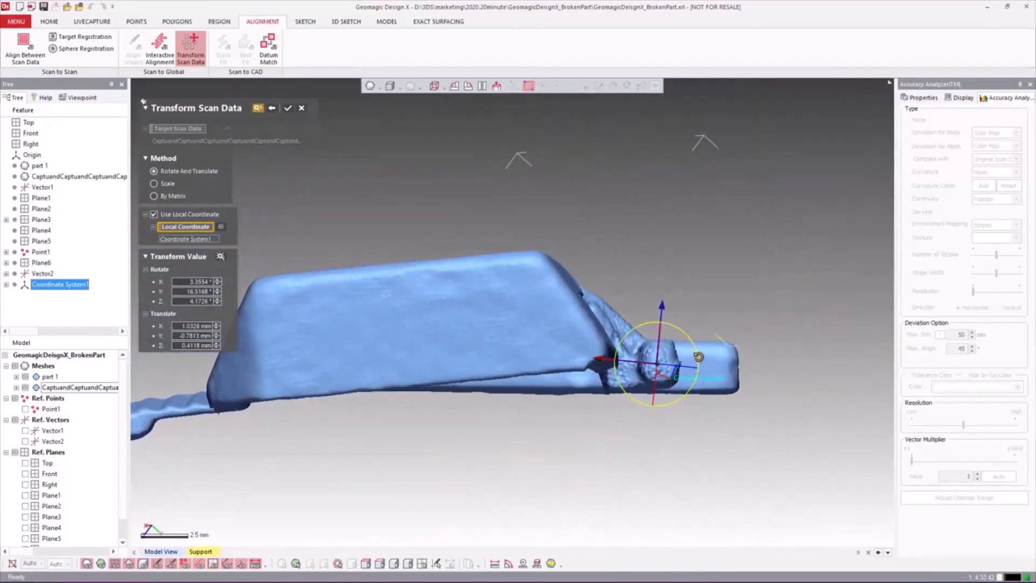
drag(699, 356, 700, 358)
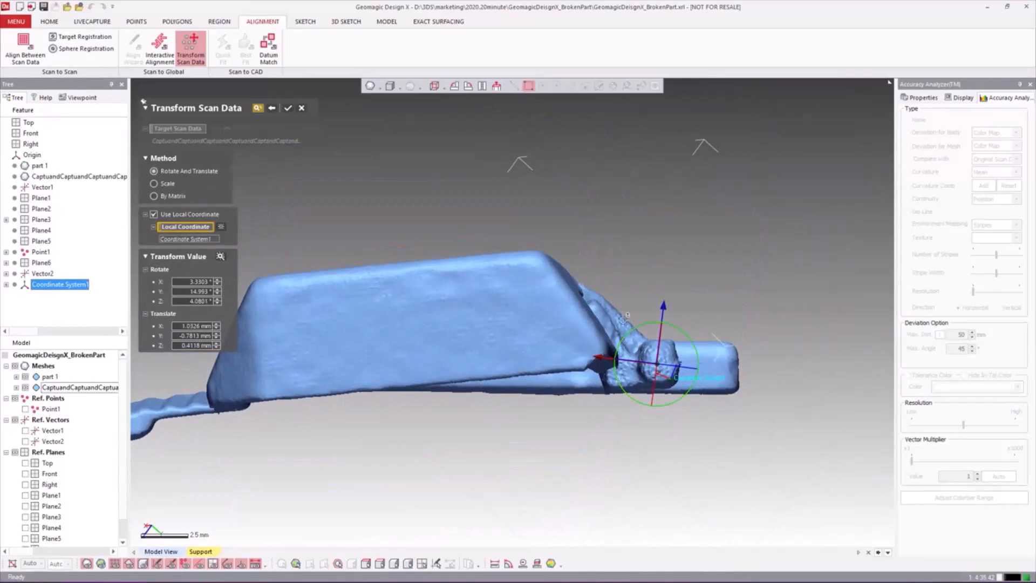
right_drag(621, 314, 607, 338)
drag(599, 357, 592, 357)
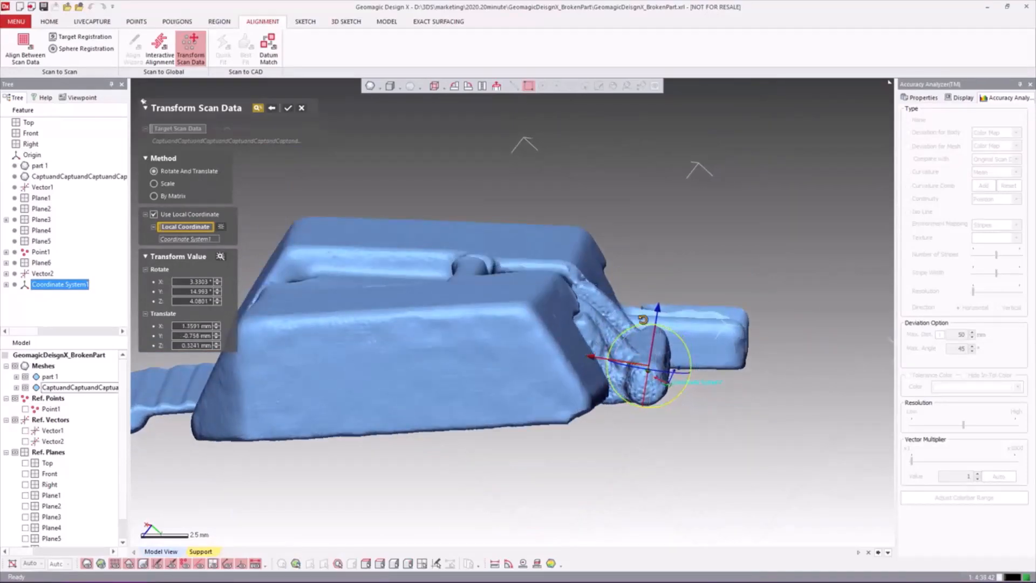
Nudge the piece lengthwise to a Y translation of about -0.96 mm and rotate it about its local Z axis to about 2.3°.
right_drag(641, 303, 518, 378)
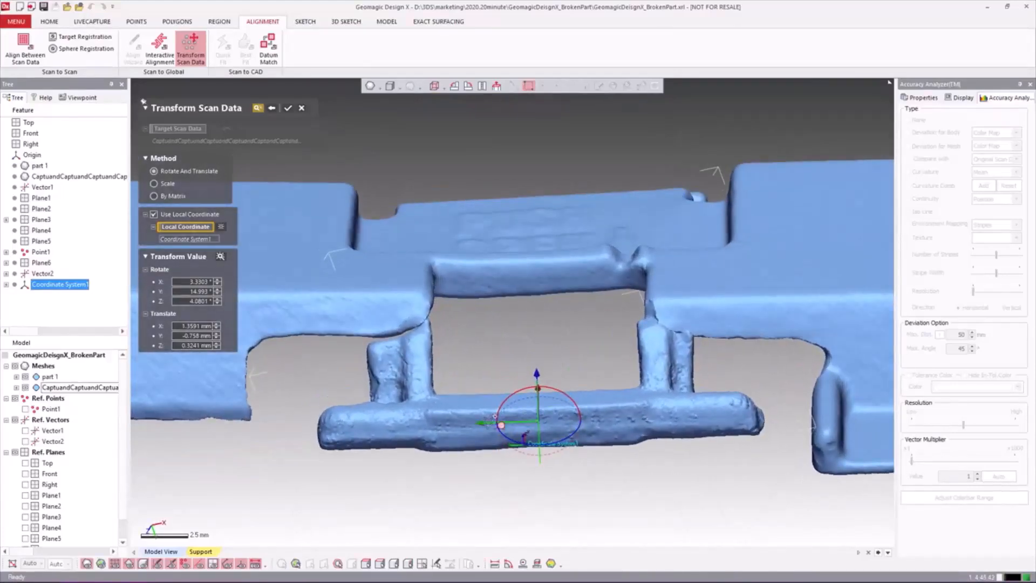
drag(481, 424, 485, 423)
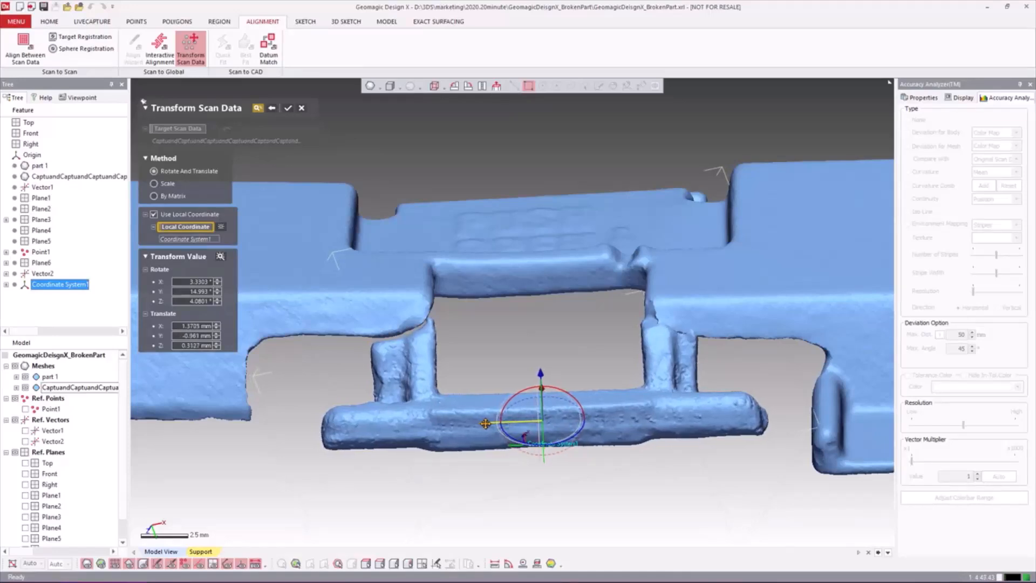
right_drag(483, 300, 534, 319)
scroll(537, 362, down, 5)
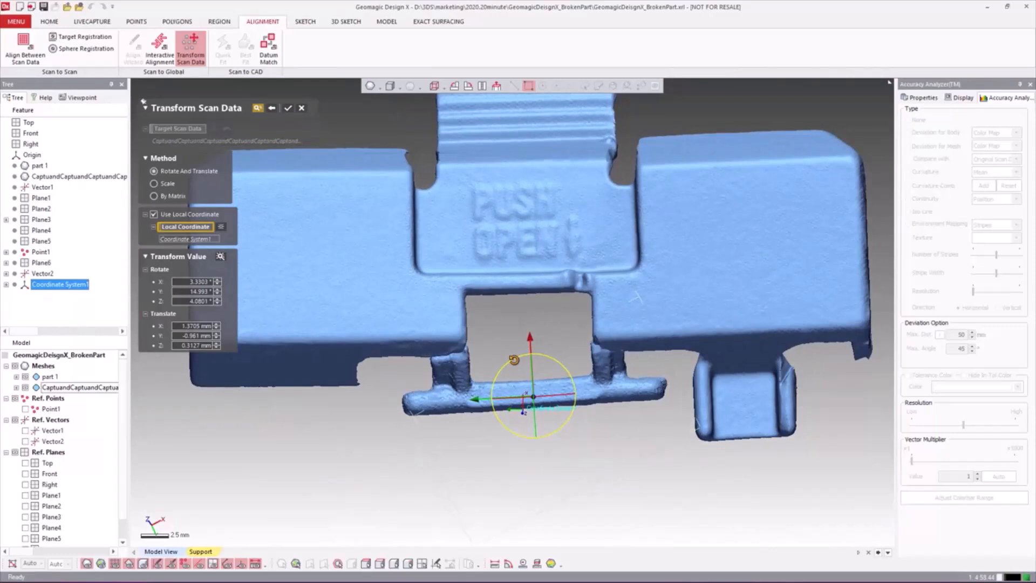
scroll(574, 369, up, 3)
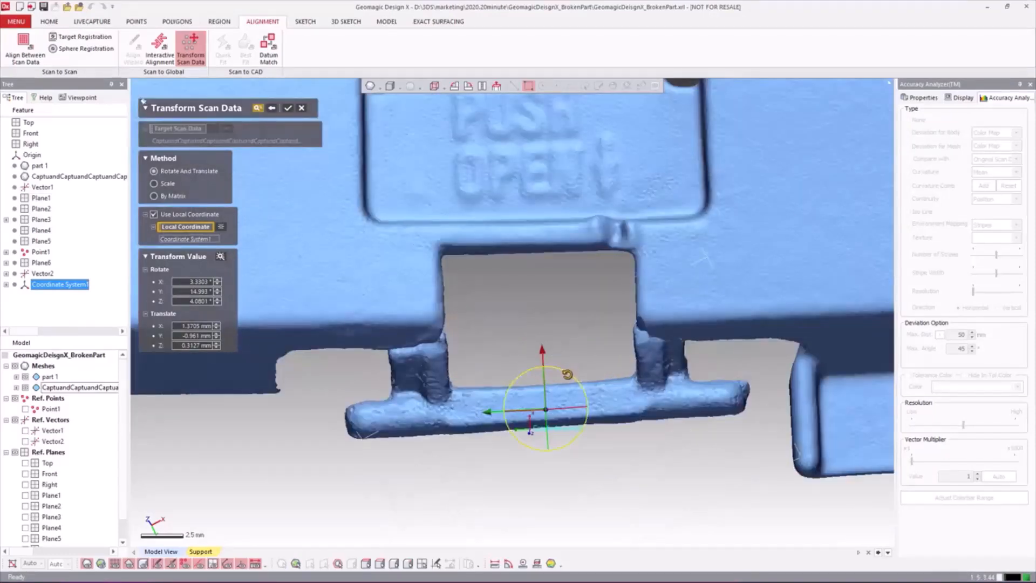
drag(575, 369, 568, 376)
scroll(569, 376, down, 3)
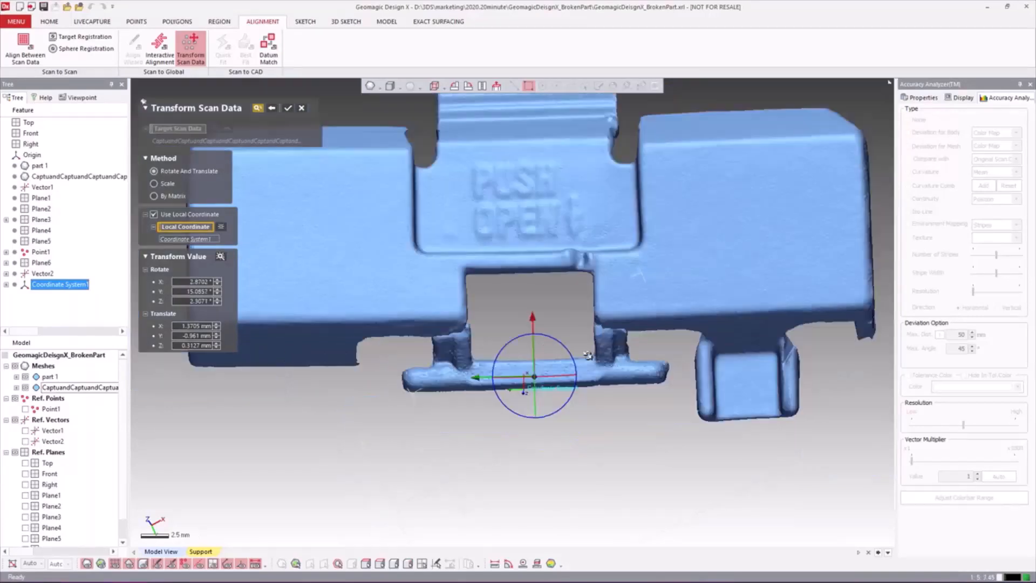
Check the piece's fit from both ends of the housing and fine-tune its Y rotation to about 16.0°.
right_drag(594, 368, 656, 306)
scroll(522, 302, up, 3)
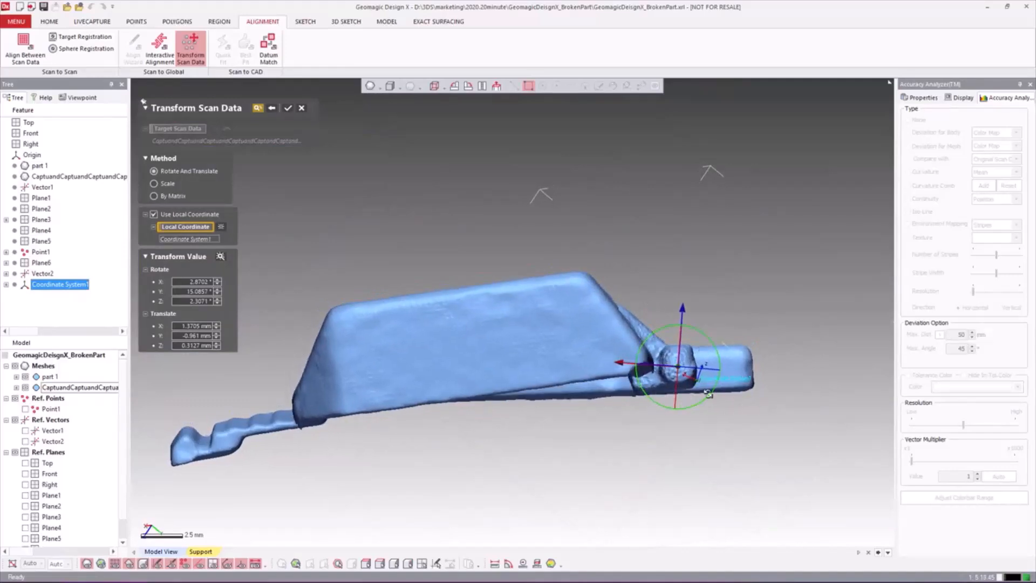
right_drag(708, 394, 481, 241)
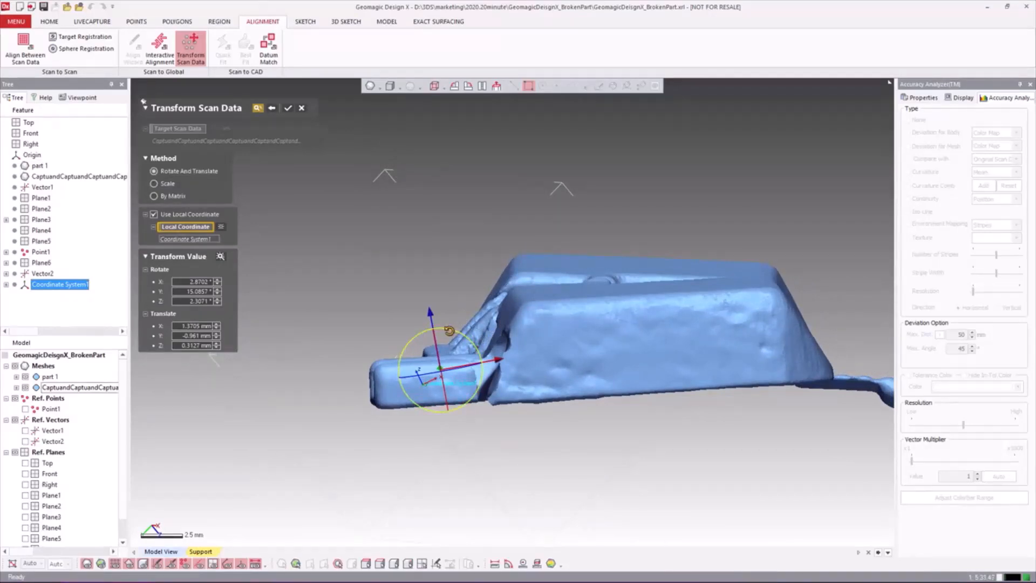
drag(449, 330, 449, 332)
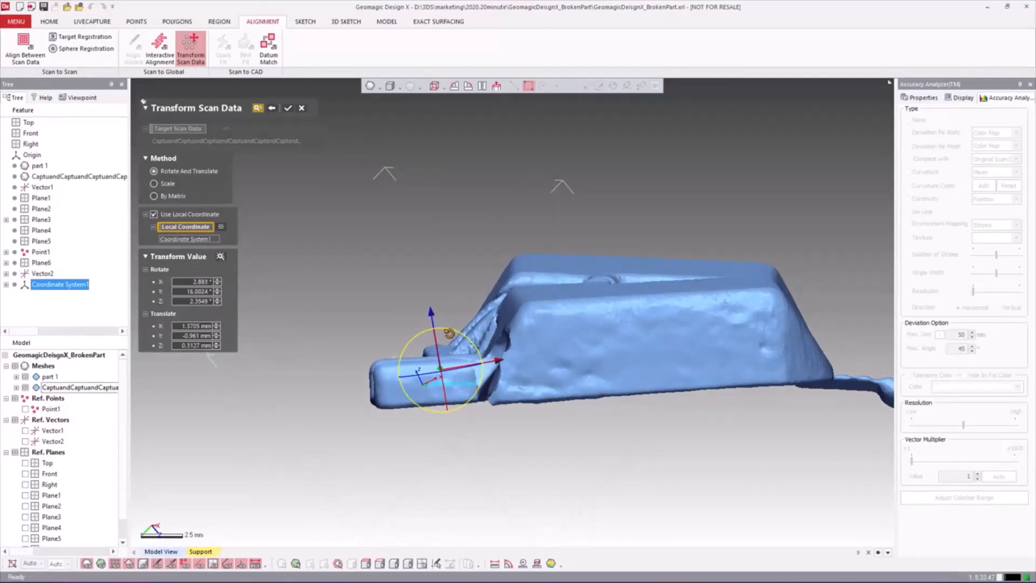
right_drag(429, 316, 418, 308)
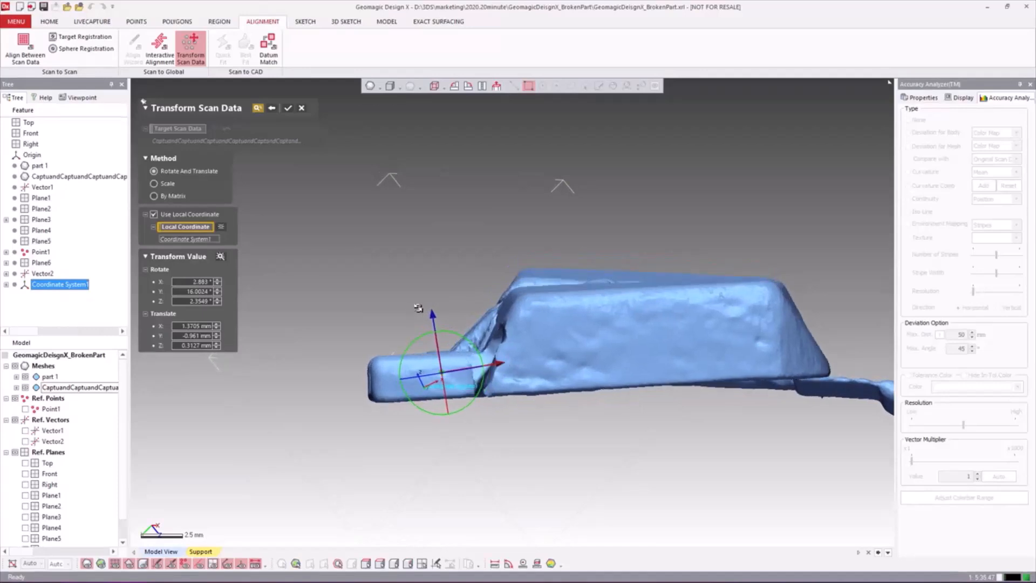
Rotate the broken-off piece about its local Y axis to about 16.9° and apply the scan transform.
drag(449, 333, 450, 333)
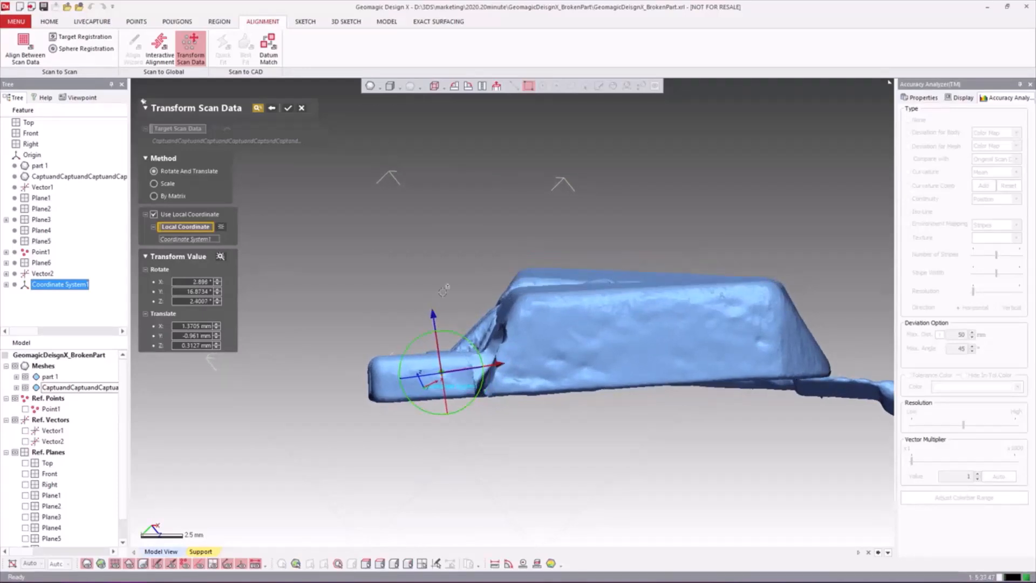
right_drag(462, 325, 677, 288)
scroll(719, 374, down, 2)
right_drag(718, 374, 515, 310)
right_drag(618, 322, 462, 278)
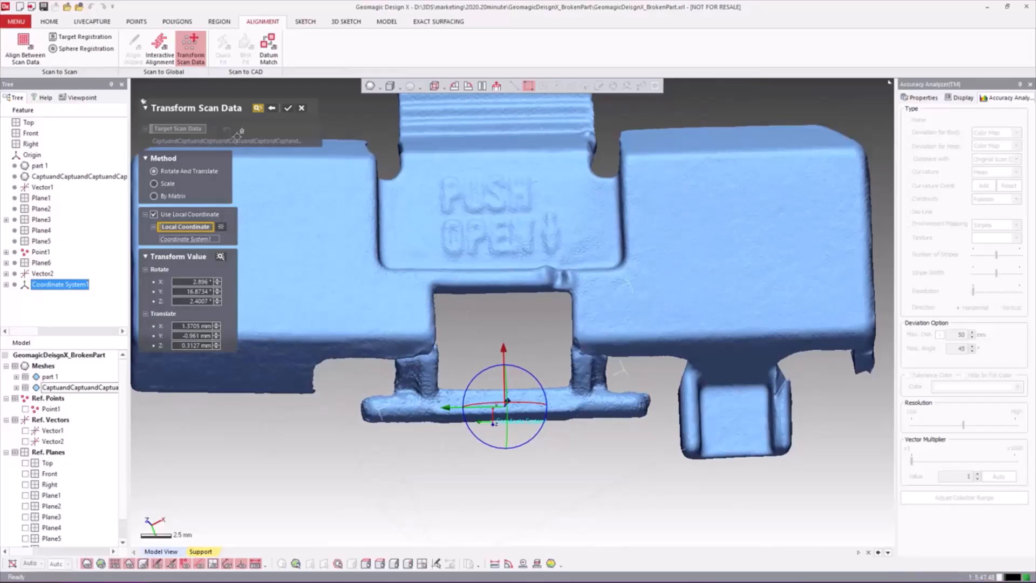
click(286, 110)
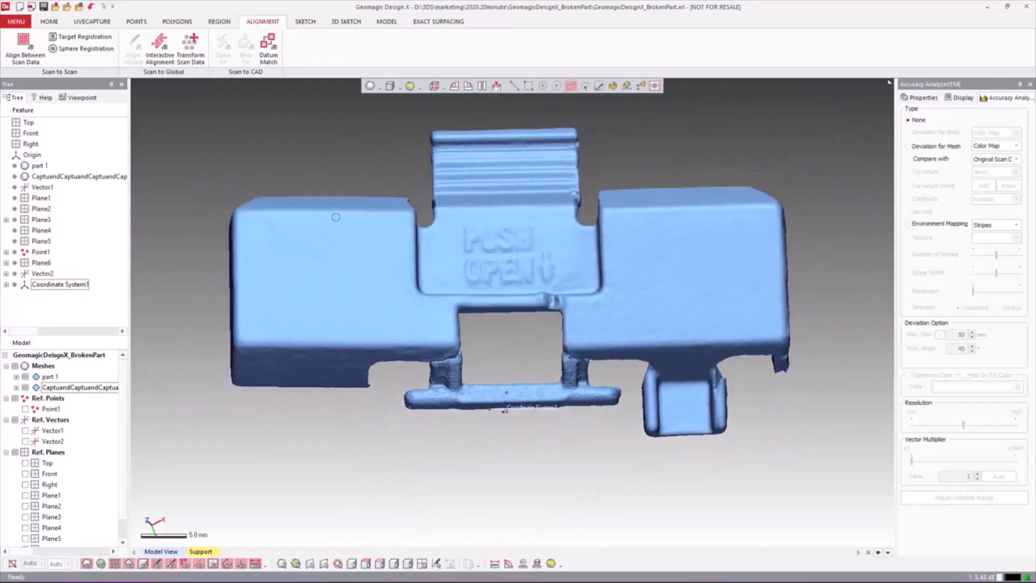
Combine the part 1 mesh and the aligned broken-off piece's mesh into a single mesh, without removing overlap regions.
scroll(502, 356, down, 3)
right_drag(518, 406, 533, 372)
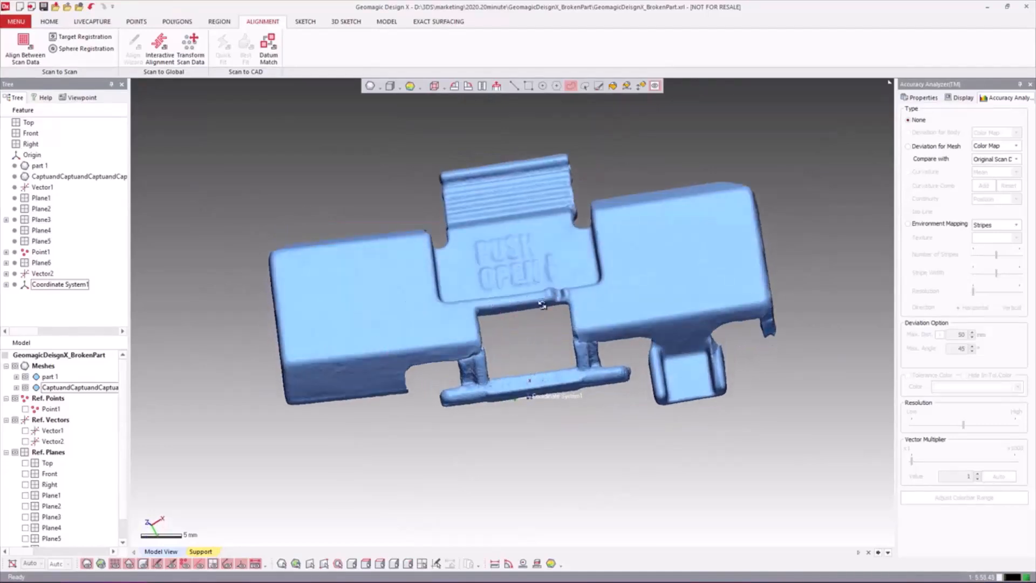
right_drag(542, 304, 443, 400)
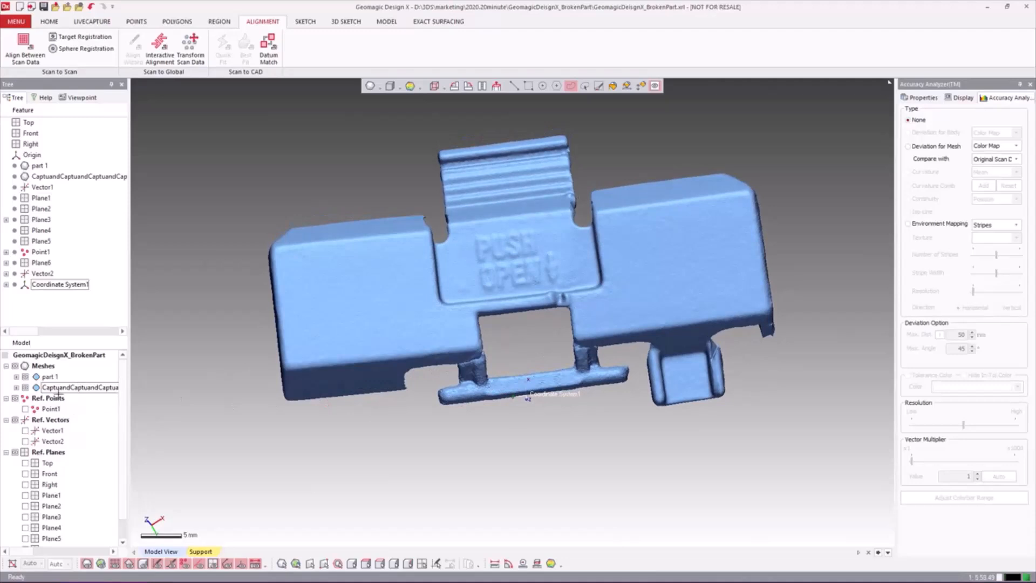
click(174, 21)
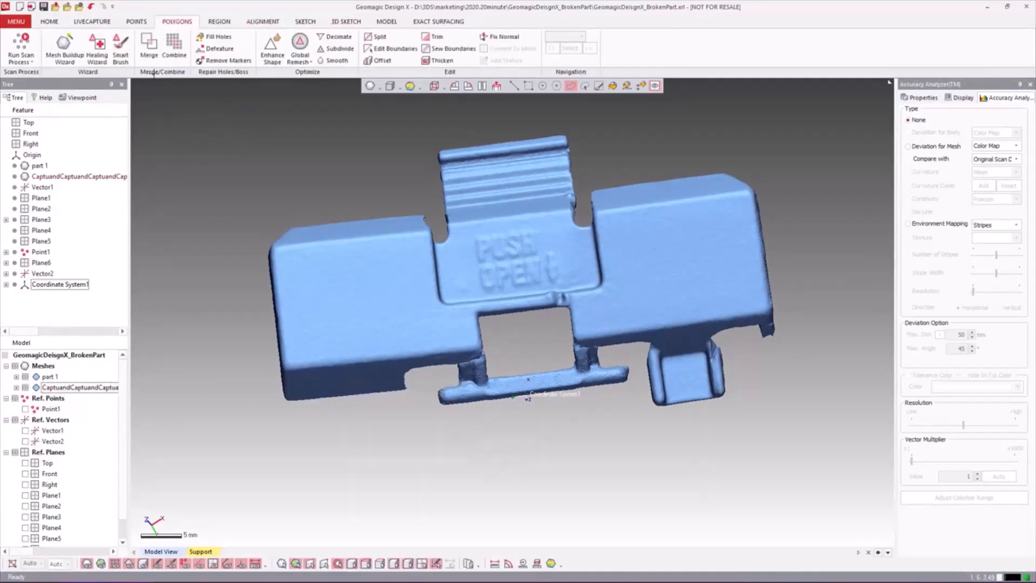
click(174, 46)
click(43, 376)
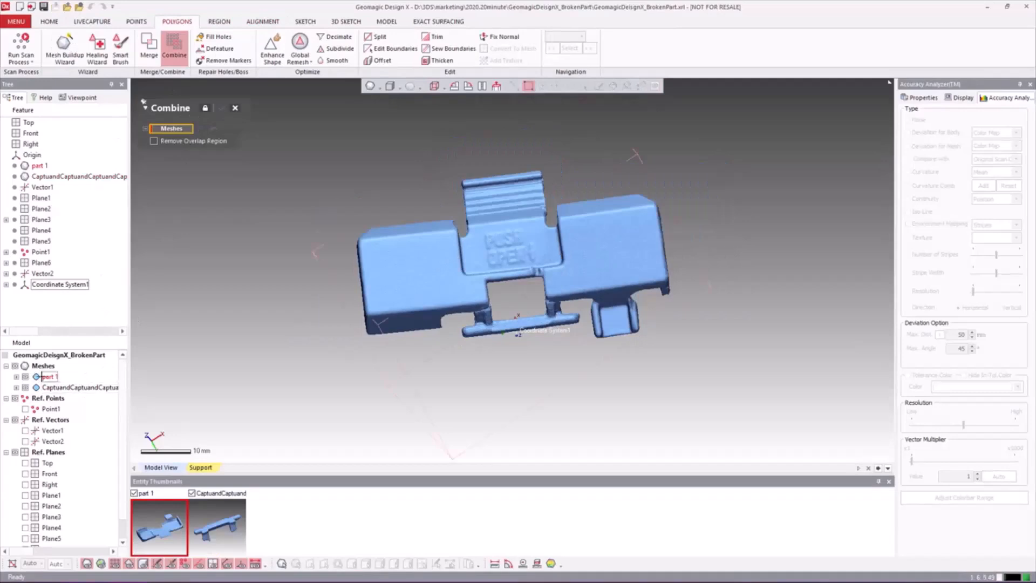
click(61, 387)
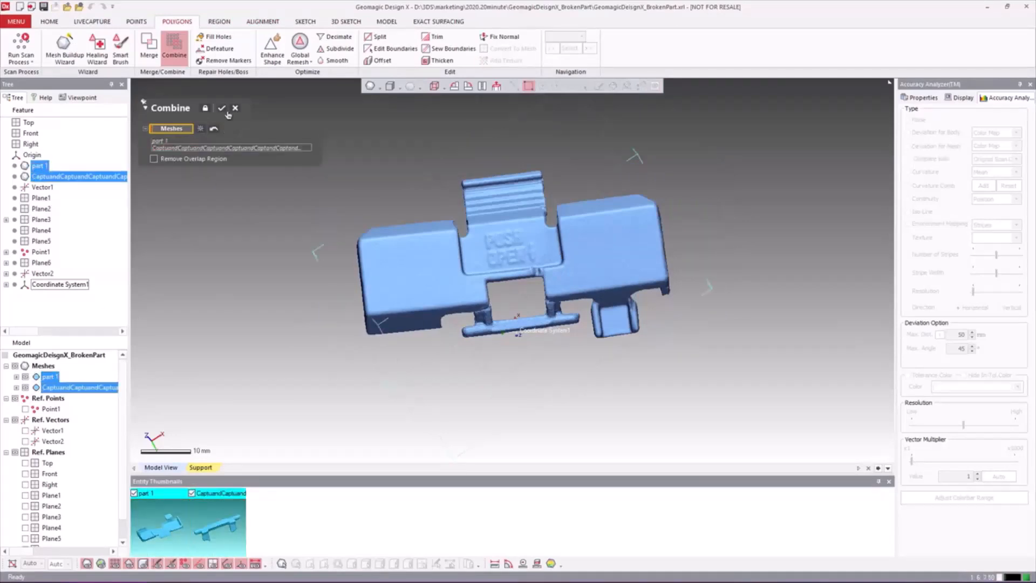
click(222, 109)
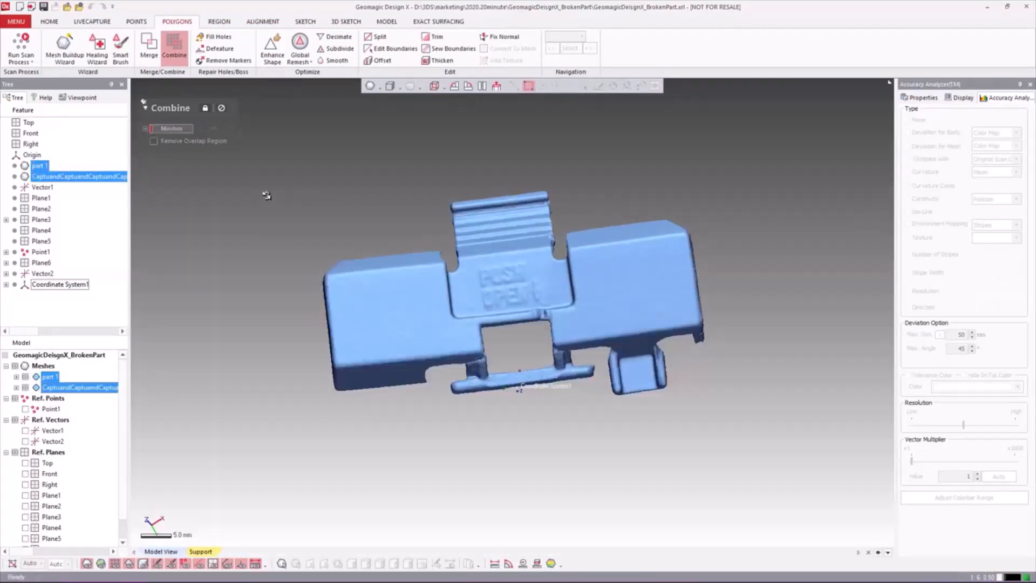
Inspect the combined mesh around the reattached piece and hide Coordinate System1.
right_drag(475, 364, 506, 311)
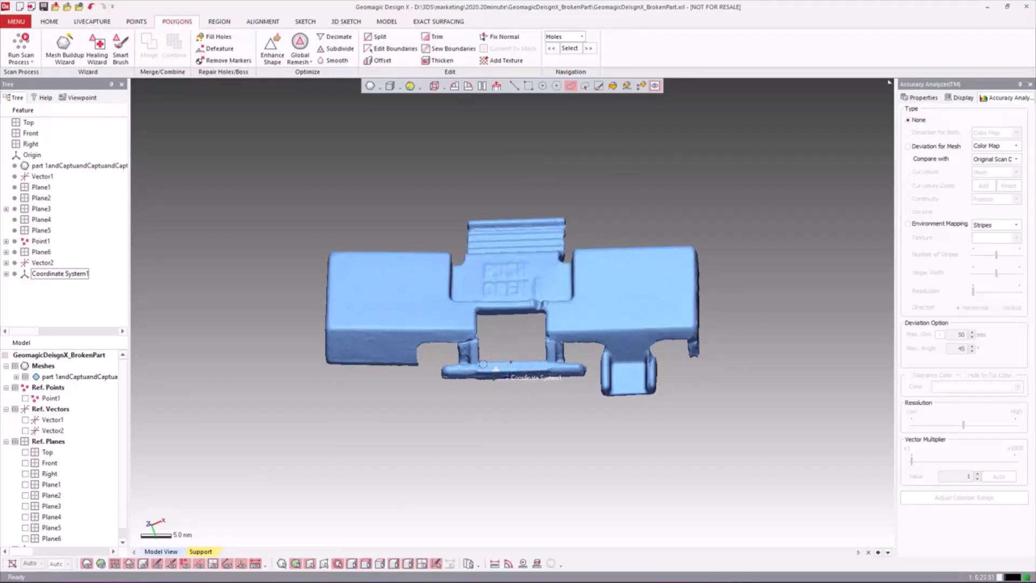
right_drag(478, 328, 503, 345)
scroll(527, 351, up, 2)
scroll(68, 388, down, 1)
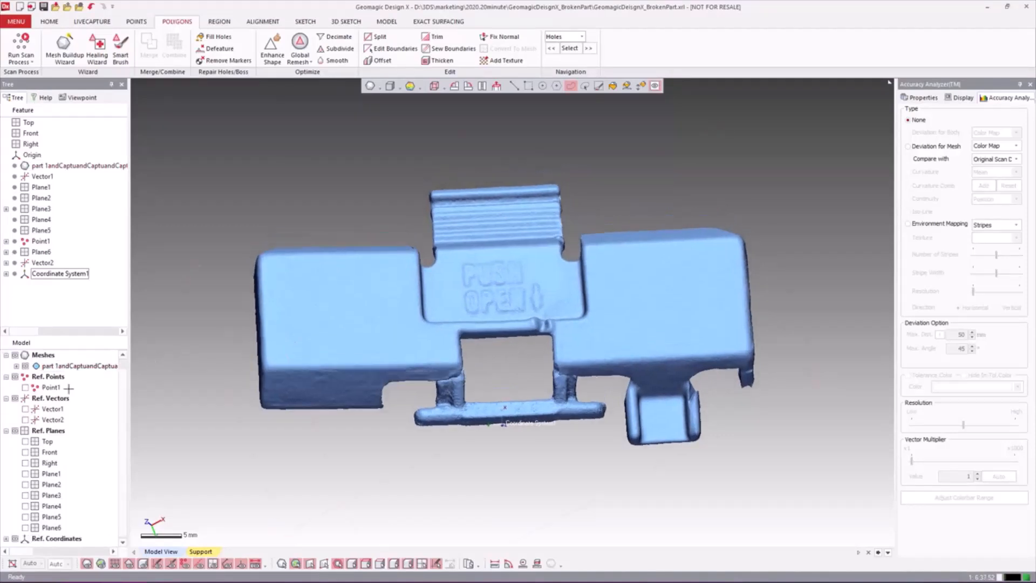
scroll(88, 428, up, 1)
right_drag(568, 309, 542, 344)
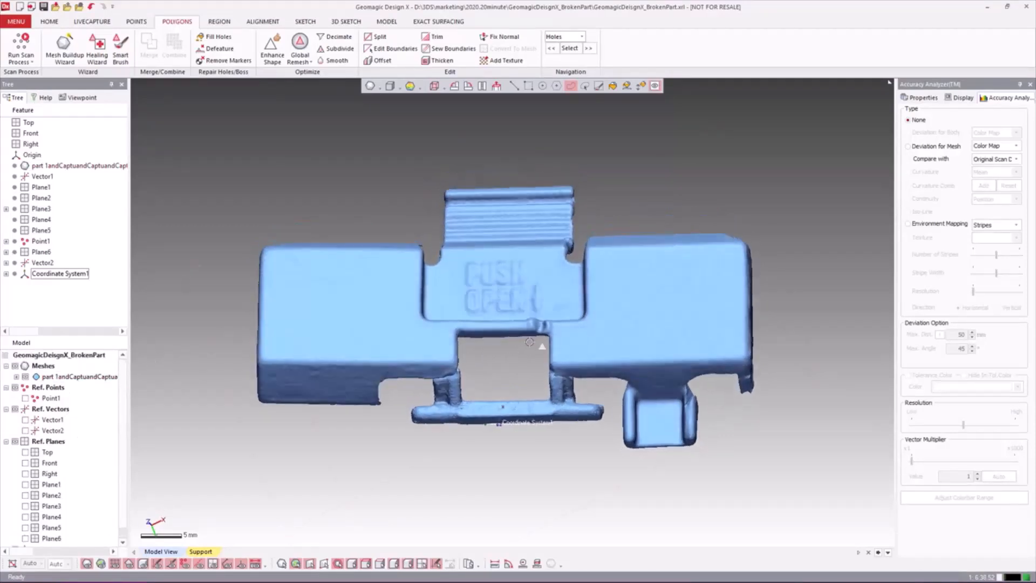
right_drag(452, 374, 445, 377)
scroll(16, 397, down, 1)
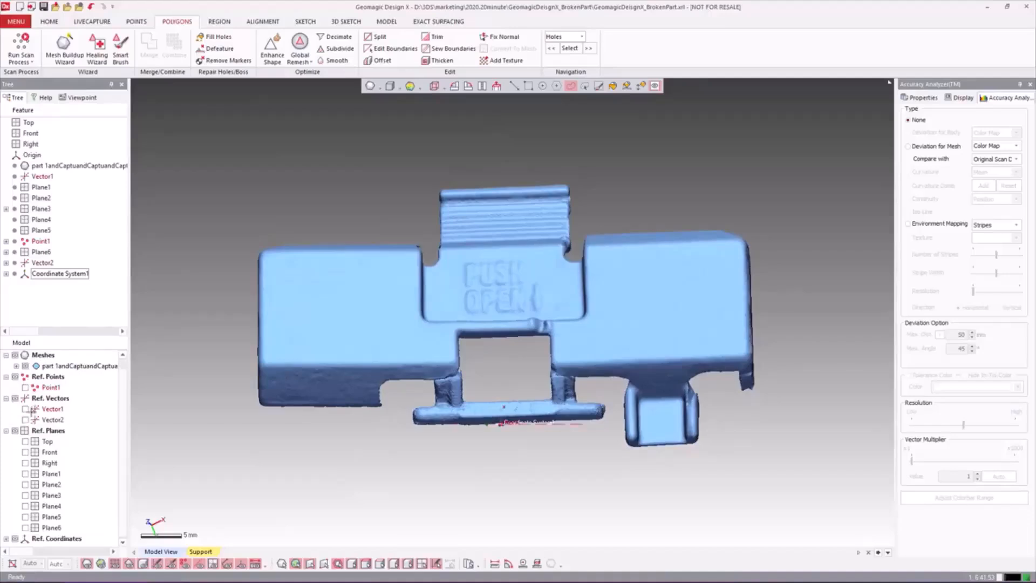
scroll(24, 526, down, 2)
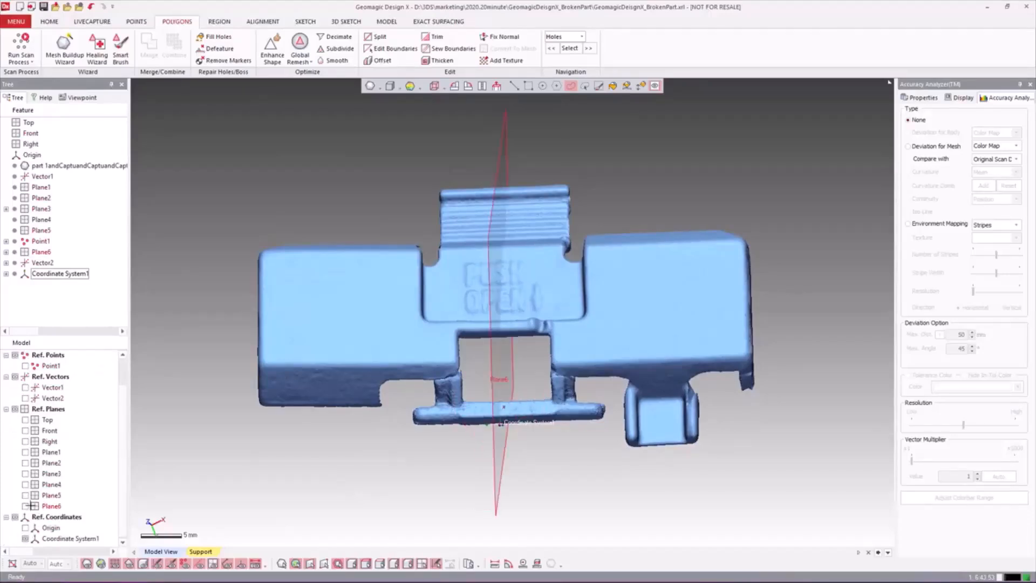
right_drag(429, 353, 492, 318)
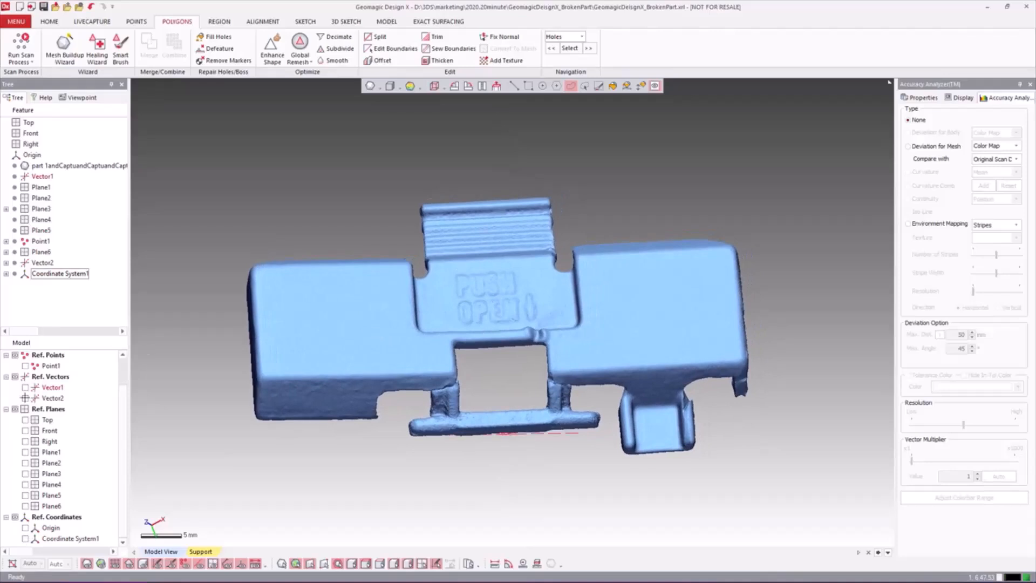
Show the Top, Front and Right reference planes to check the combined mesh's orientation against them, and hide them again.
click(25, 419)
click(25, 429)
click(25, 441)
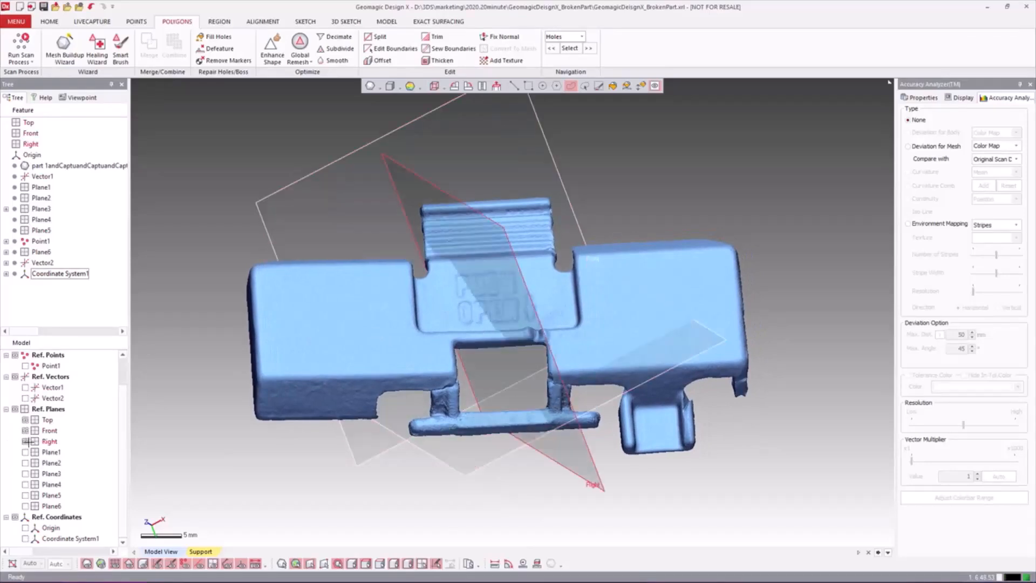
scroll(421, 310, down, 3)
right_drag(421, 310, 441, 301)
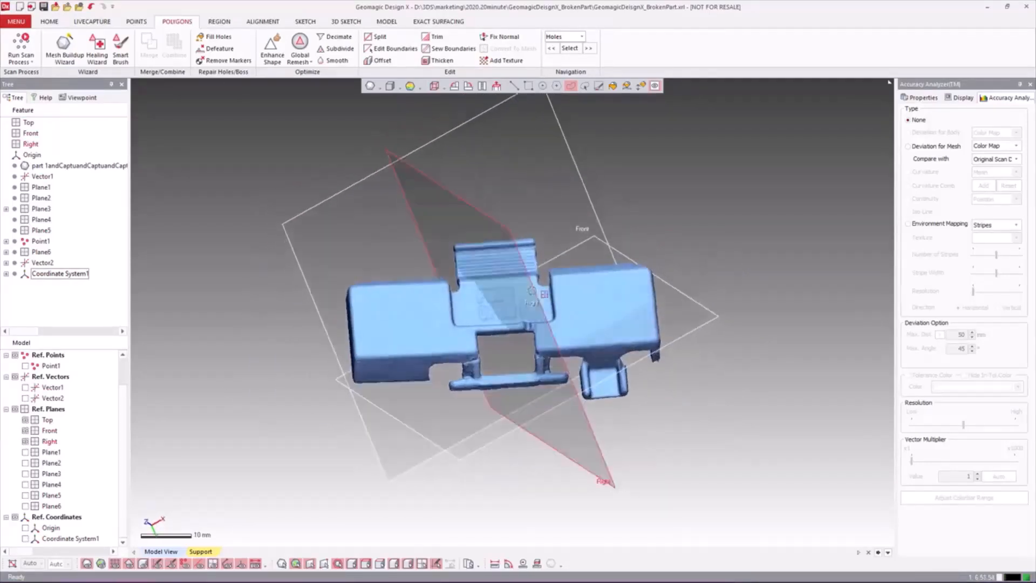
right_drag(531, 292, 511, 301)
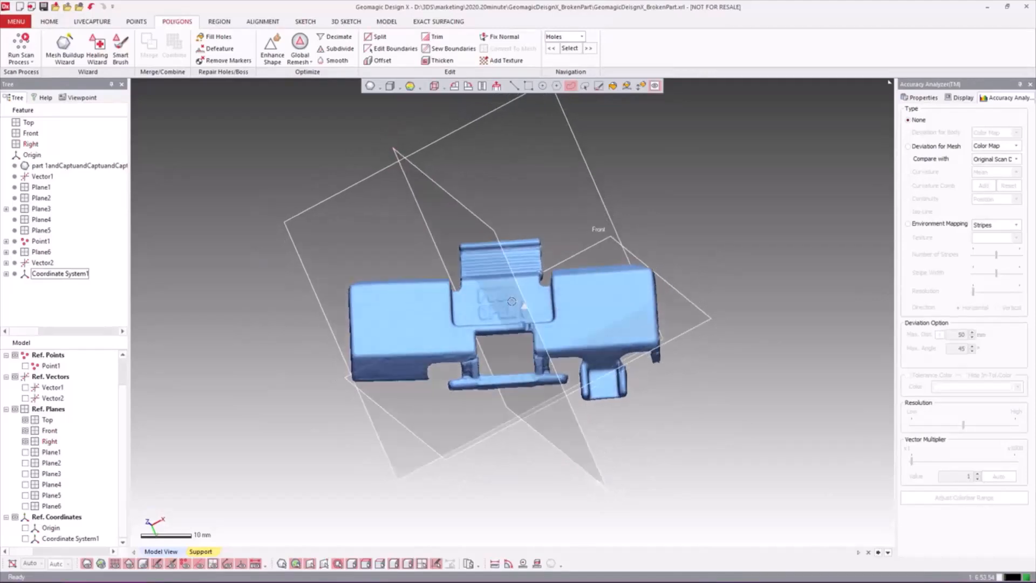
click(25, 420)
click(26, 430)
click(25, 441)
right_drag(589, 312, 536, 346)
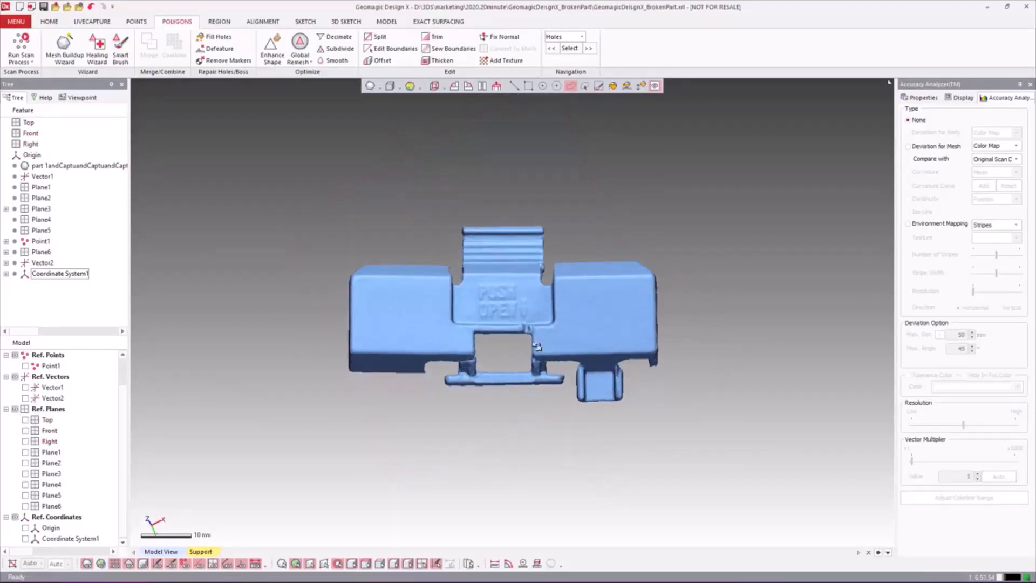
Extract a best-fit reference plane from a brushed region on the flat outer face of the housing block above the small hook.
scroll(539, 348, up, 2)
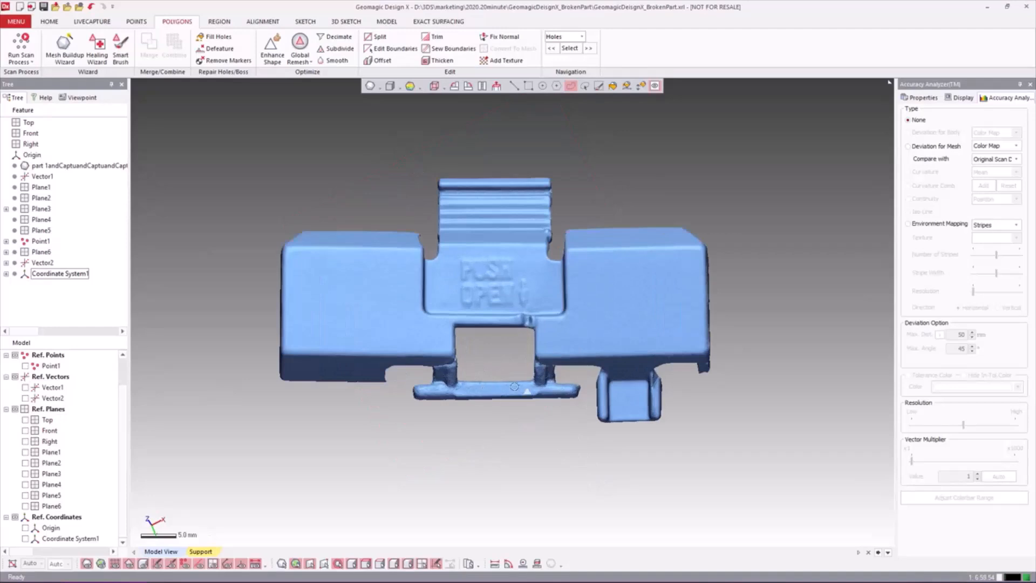
right_drag(448, 353, 604, 323)
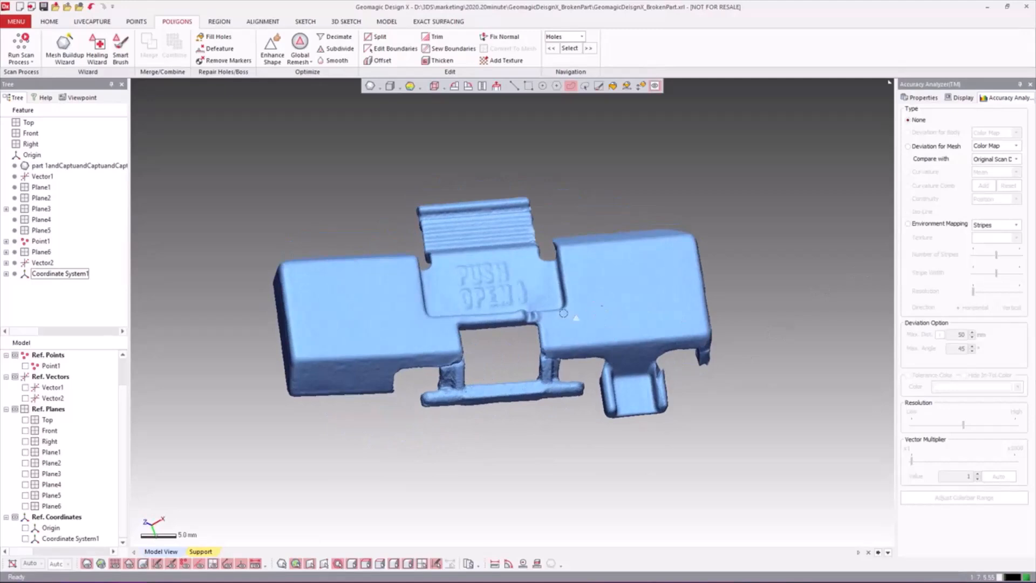
right_drag(647, 238, 551, 302)
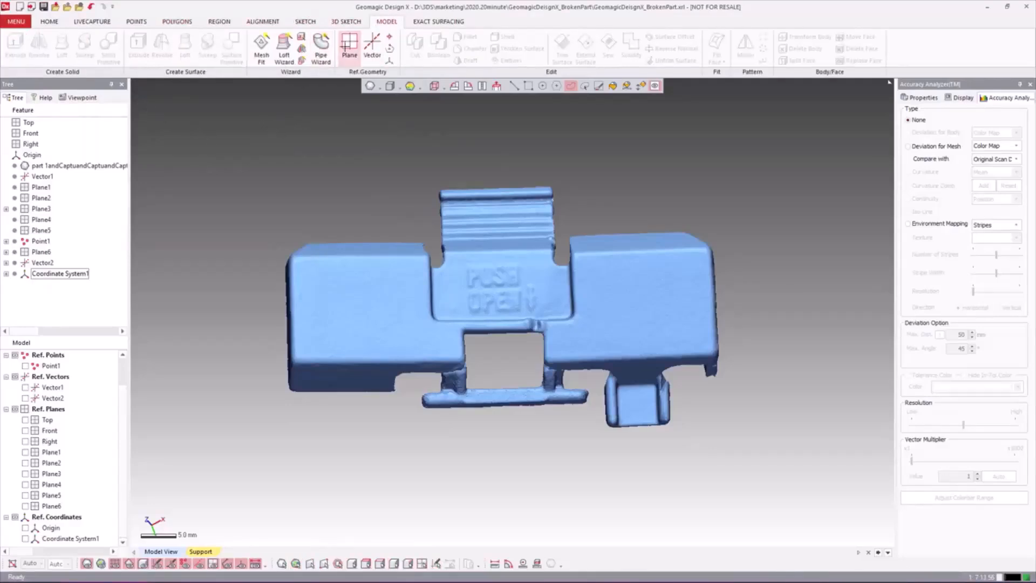
click(349, 46)
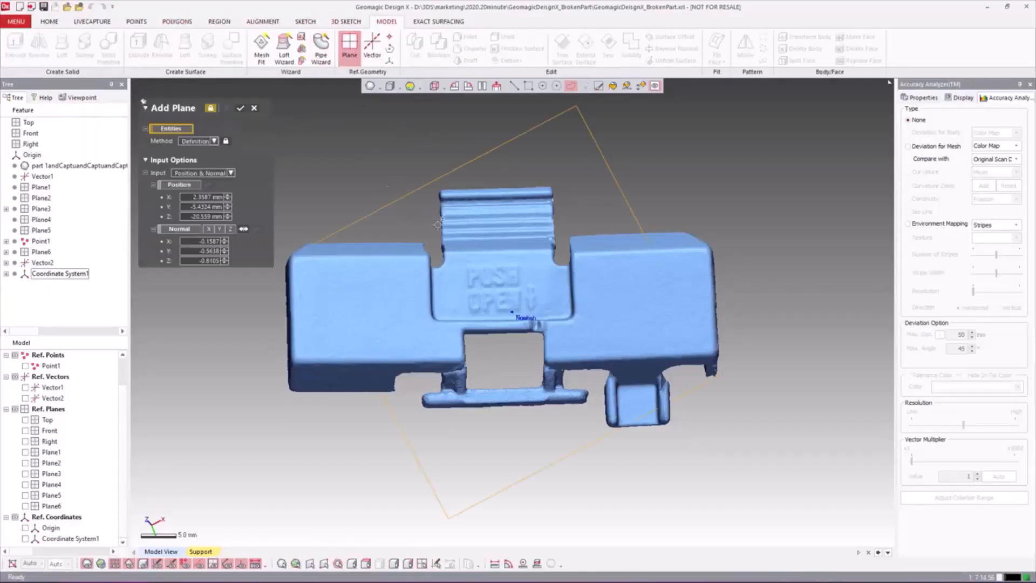
click(598, 86)
mouse_move(604, 281)
mouse_down()
mouse_move(684, 278)
mouse_move(672, 327)
mouse_move(591, 335)
mouse_move(632, 284)
mouse_move(663, 301)
mouse_move(596, 338)
mouse_up()
right_drag(596, 339, 545, 316)
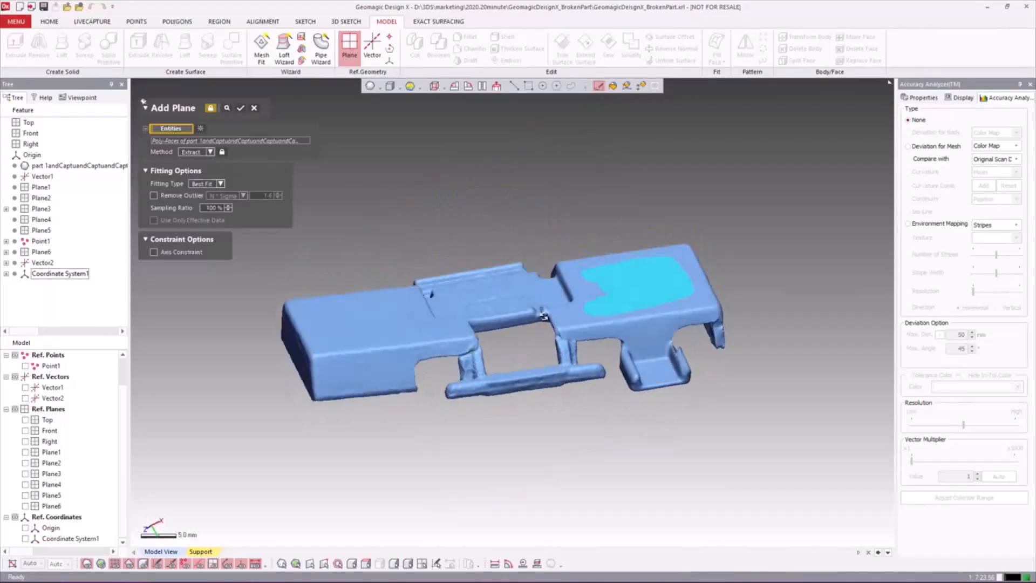
click(238, 109)
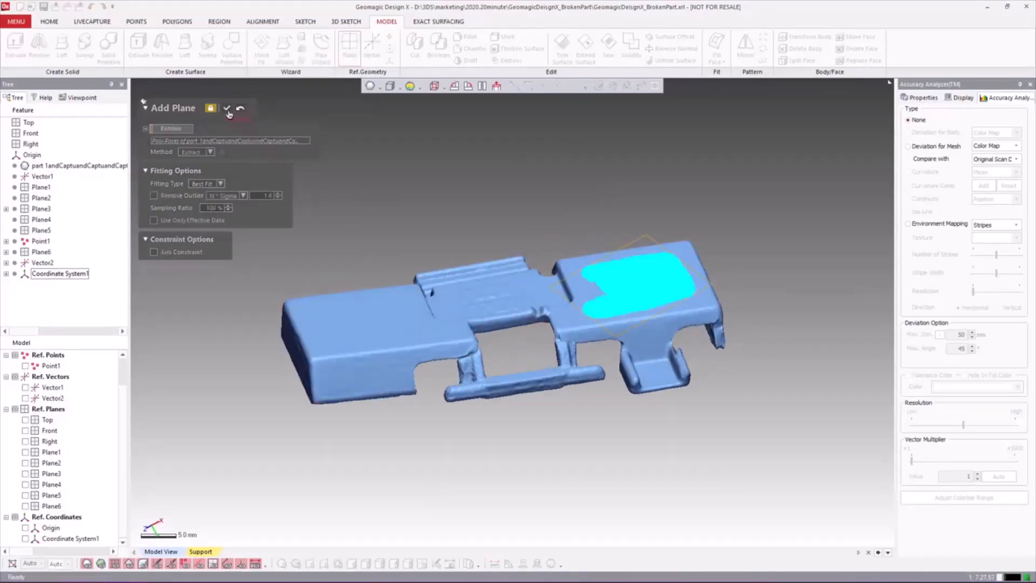
click(254, 109)
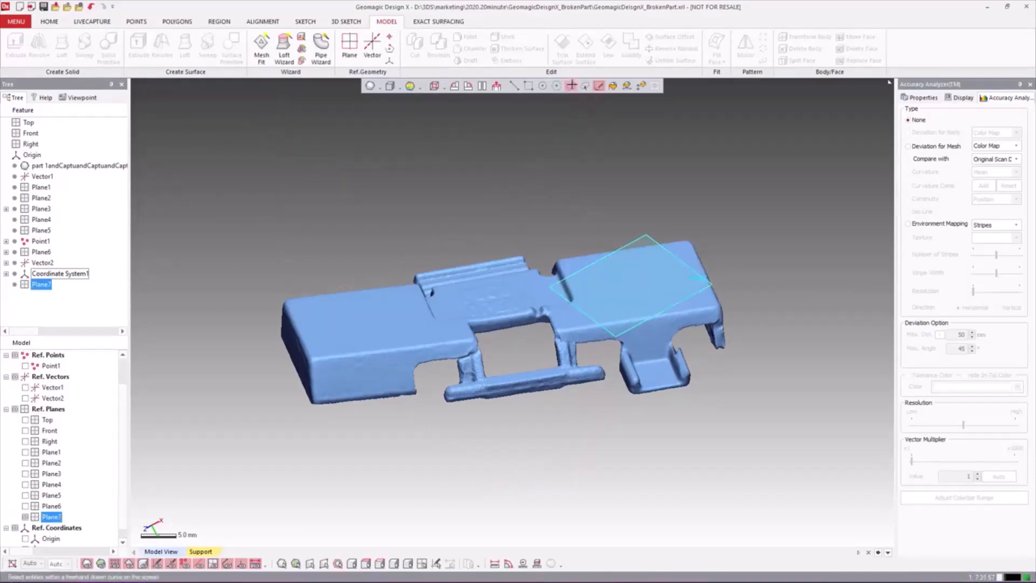
click(572, 86)
Examine the PUSH OPEN latch, the housing faces and the reattached piece's arms from several angles.
mouse_move(549, 141)
right_down()
mouse_move(570, 305)
mouse_move(662, 361)
right_up()
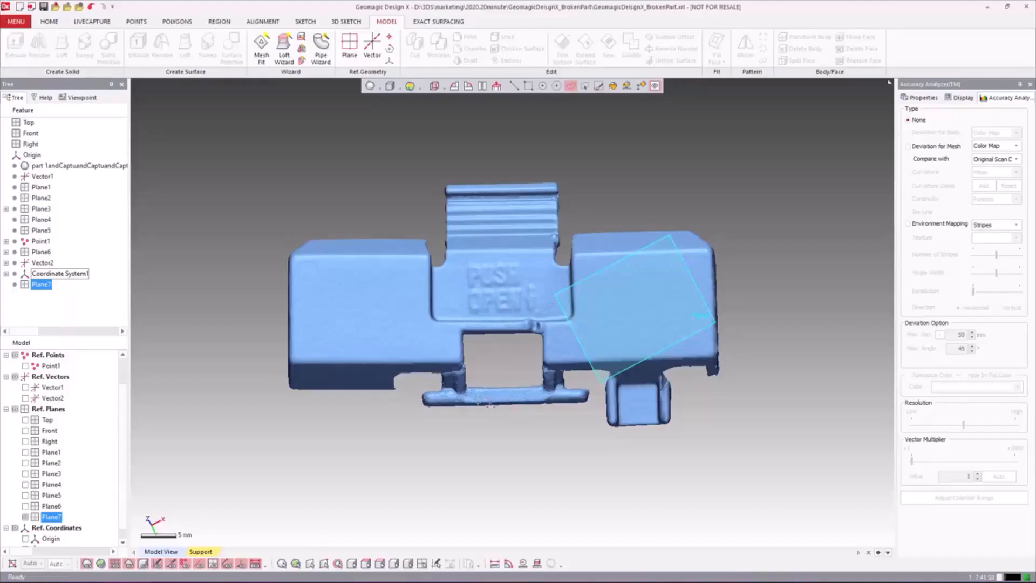
middle_drag(487, 381, 439, 376)
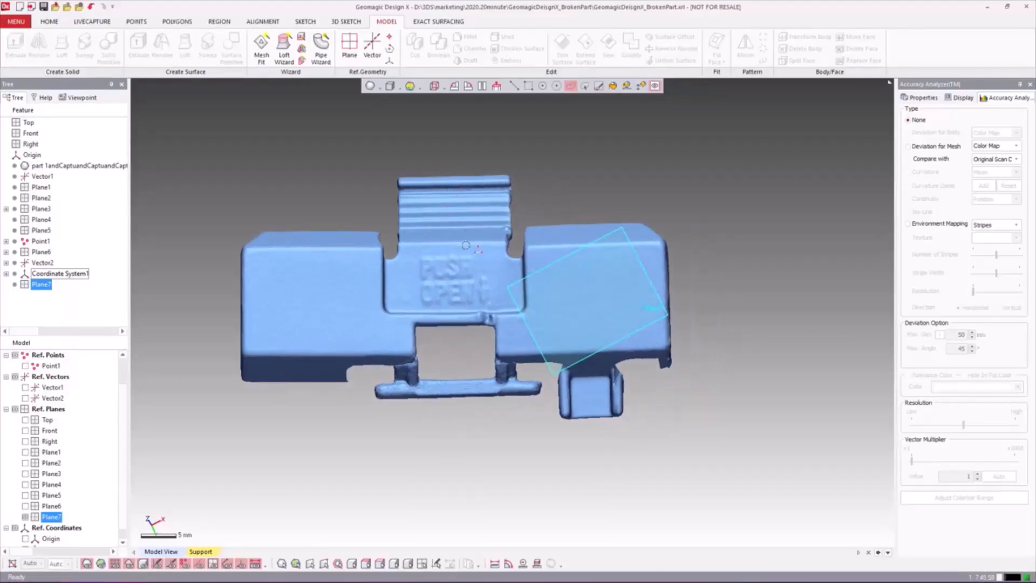
scroll(466, 246, up, 5)
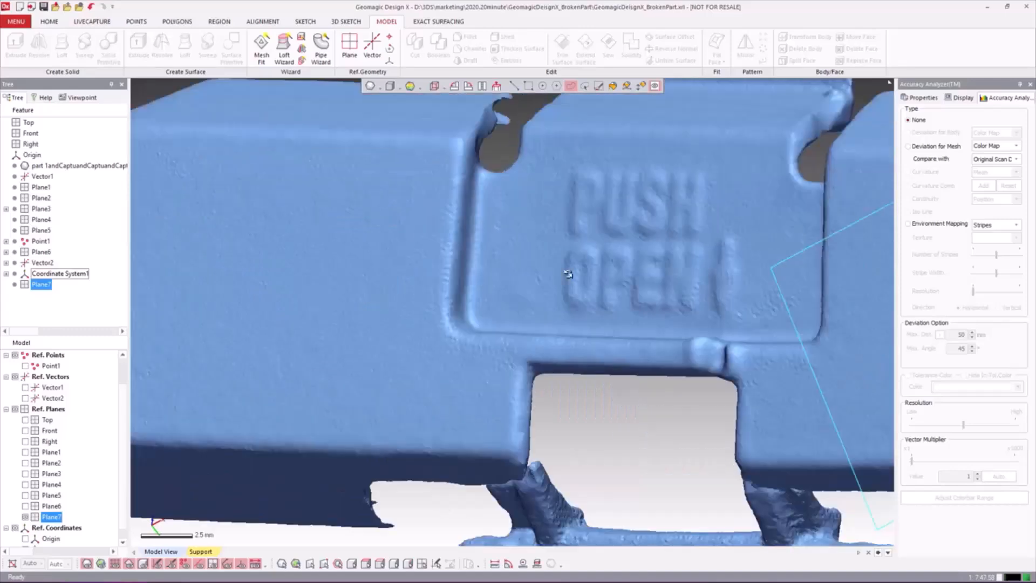
right_drag(568, 274, 557, 292)
right_drag(639, 289, 730, 291)
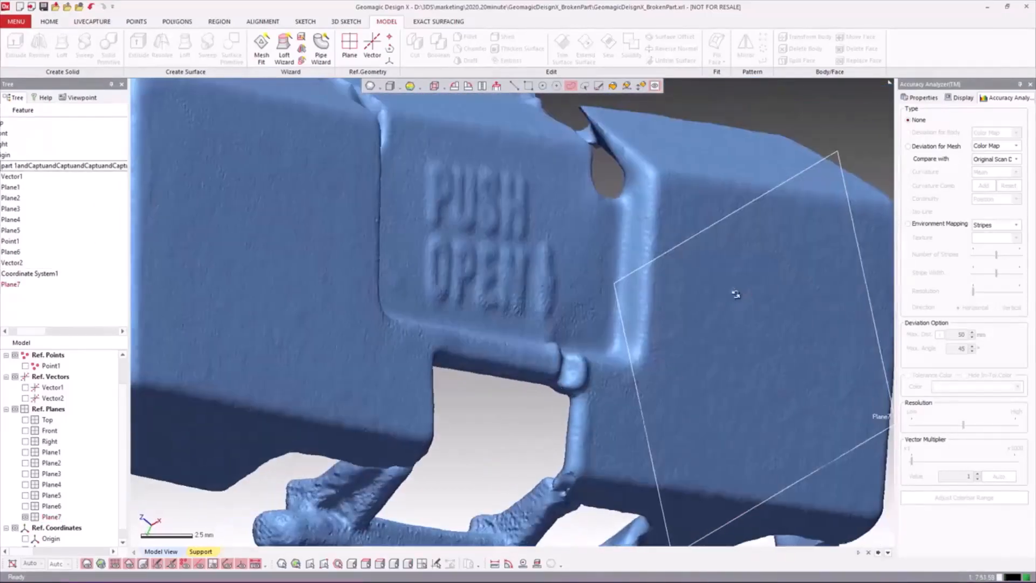
scroll(559, 273, down, 3)
right_drag(588, 257, 495, 278)
scroll(587, 349, down, 3)
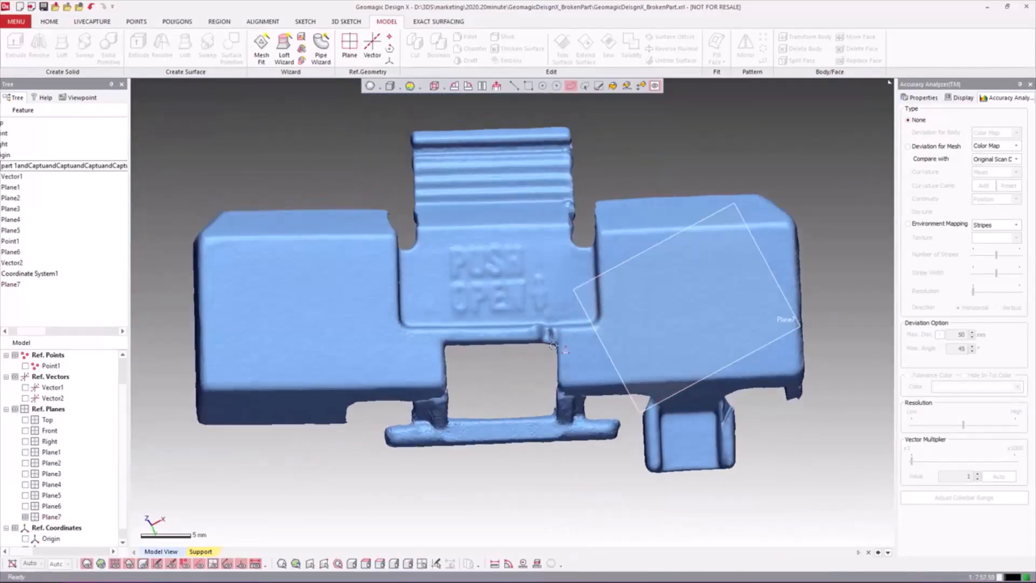
right_drag(550, 371, 532, 202)
right_drag(559, 330, 521, 239)
right_drag(608, 254, 536, 365)
scroll(537, 323, down, 3)
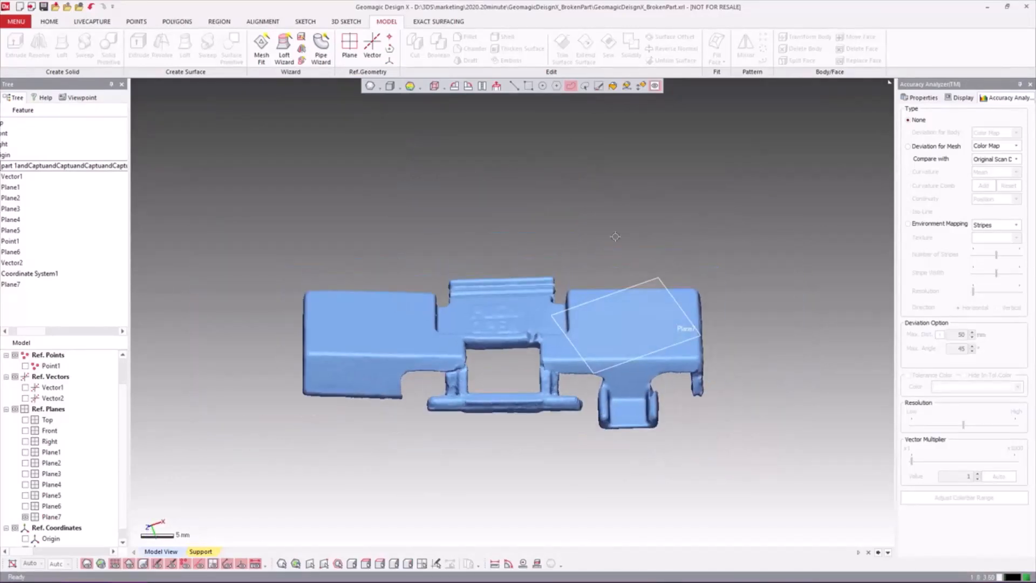
Start a planar mesh sketch of the combined mesh on Plane7 with a first section polyline offset 1 mm from the base plane.
right_drag(500, 195, 659, 235)
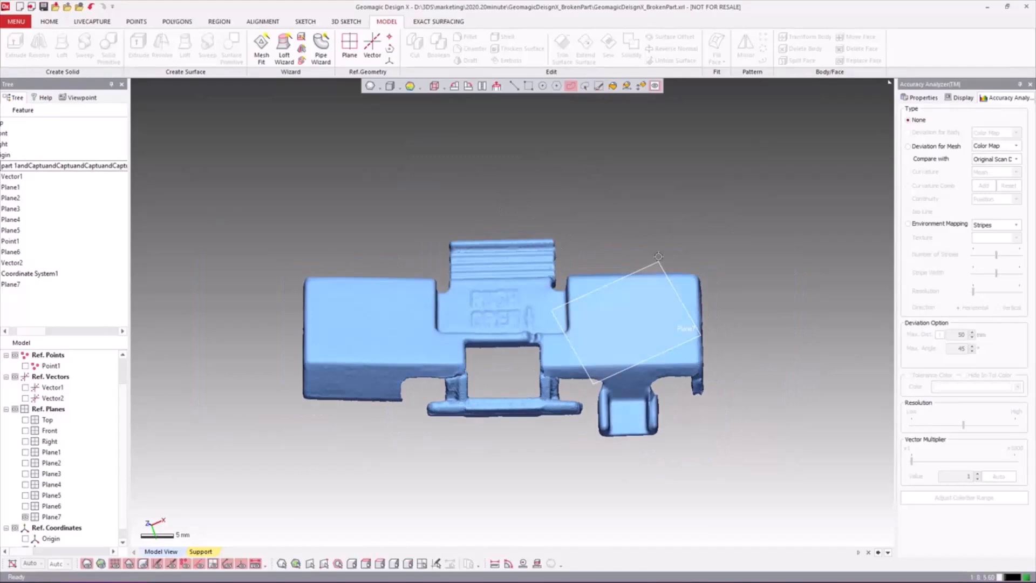
click(659, 264)
click(658, 265)
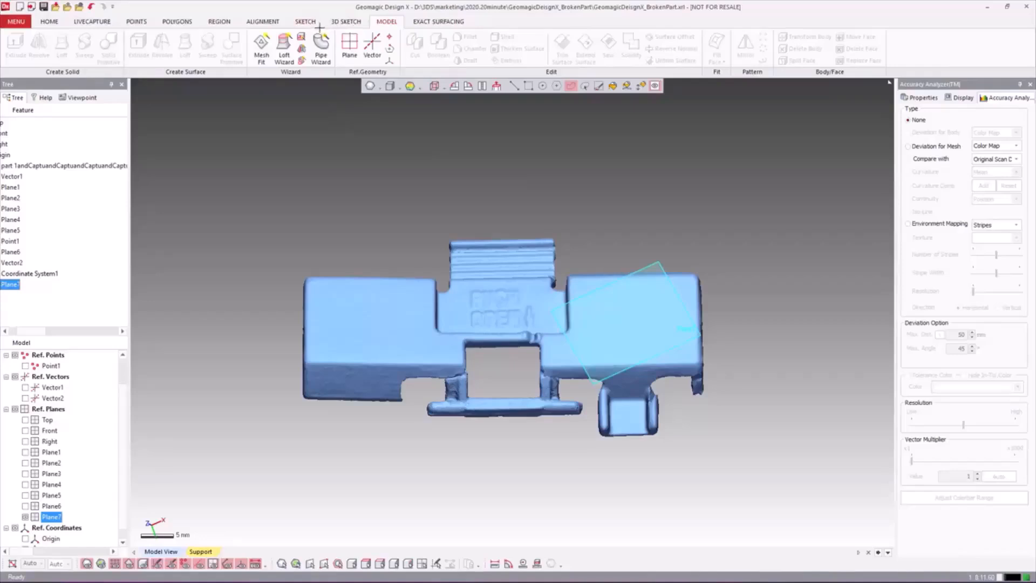
click(305, 22)
click(17, 48)
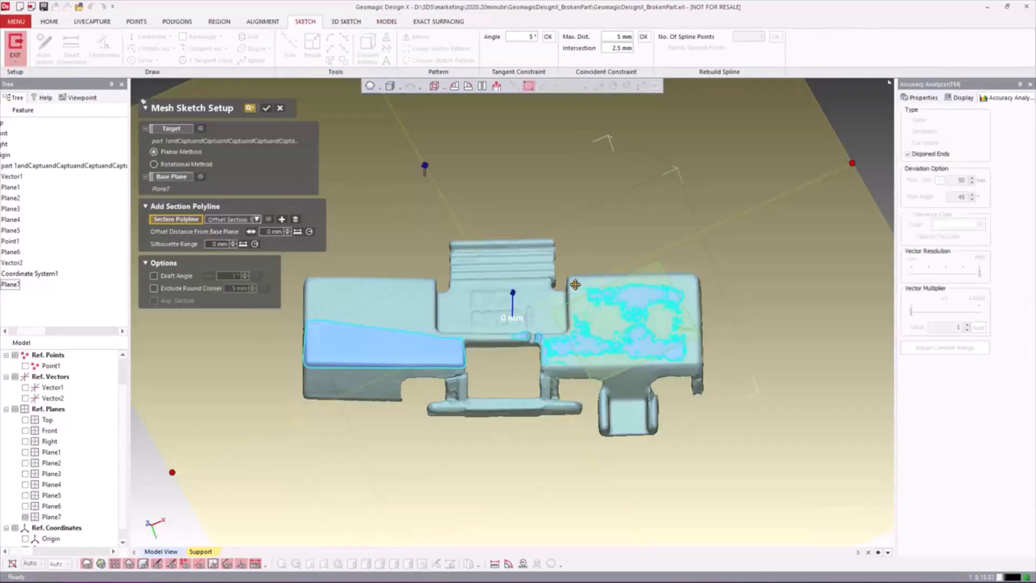
mouse_move(562, 312)
right_down()
mouse_move(605, 225)
mouse_move(594, 229)
right_up()
right_drag(471, 303, 526, 259)
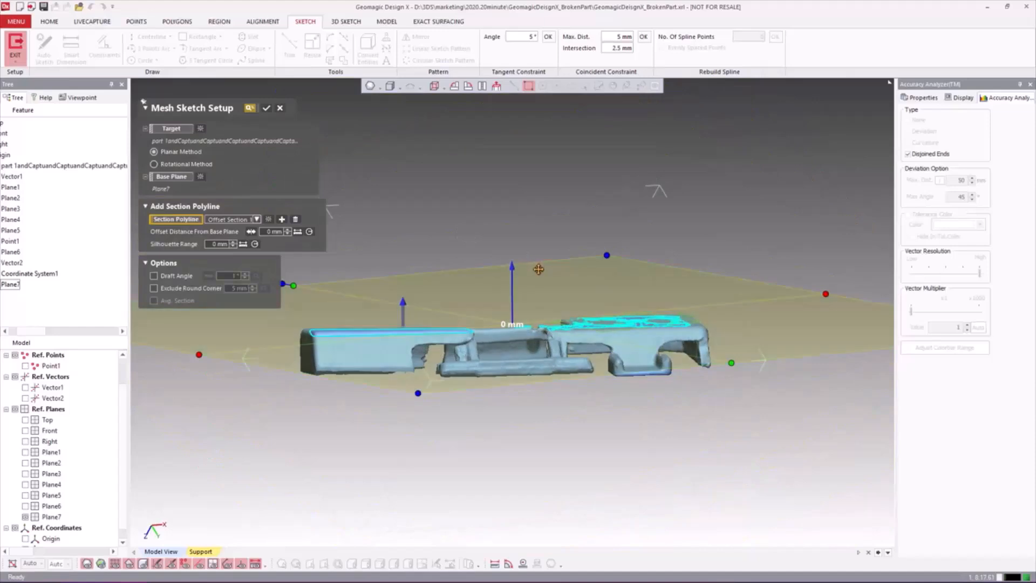
scroll(539, 267, up, 3)
right_drag(571, 284, 533, 326)
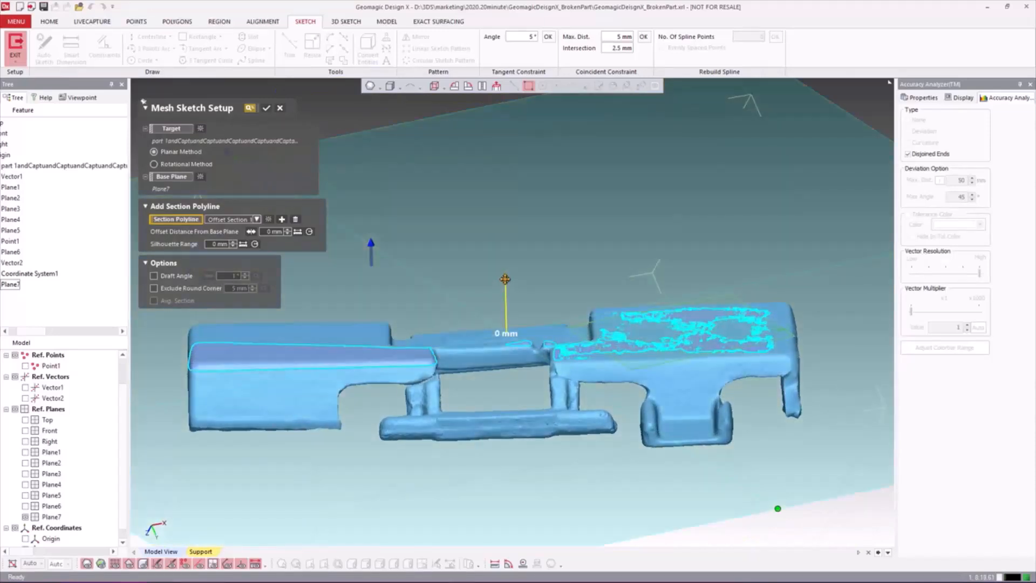
drag(505, 279, 506, 289)
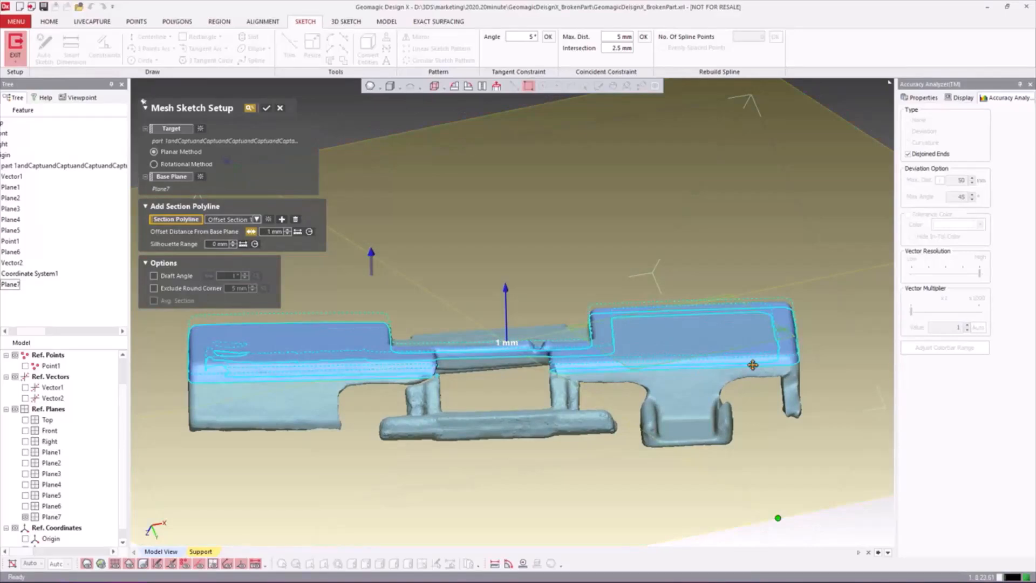
right_drag(455, 270, 536, 360)
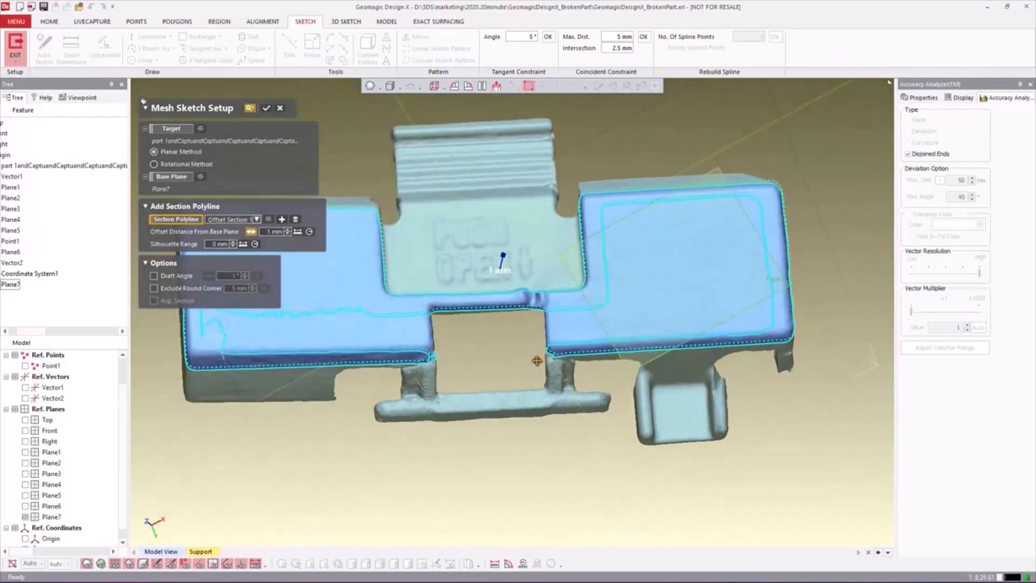
right_drag(616, 410, 563, 427)
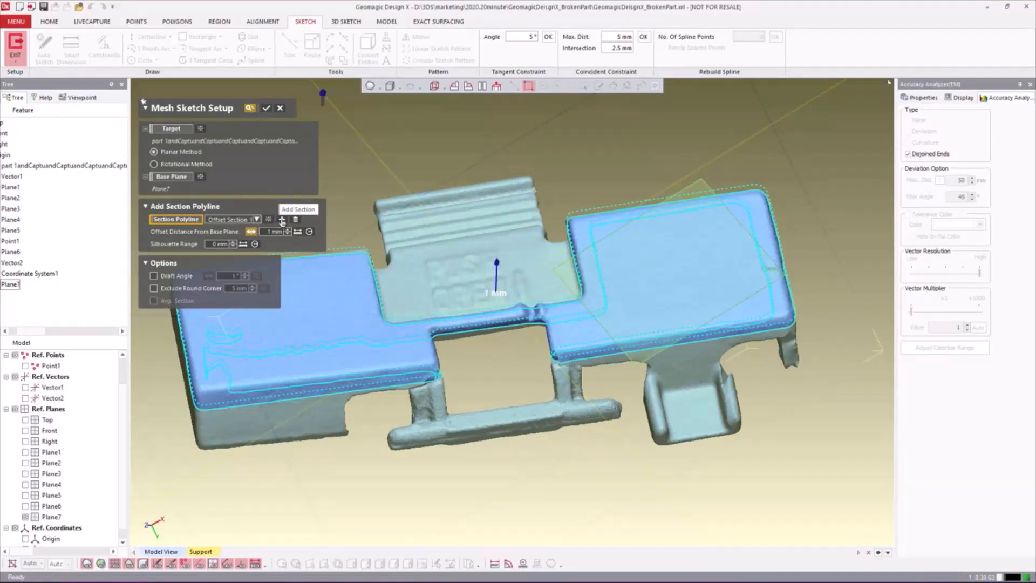
Add a second offset section polyline and move it 5.1 mm from the base plane, through the housing and the reattached piece.
click(281, 220)
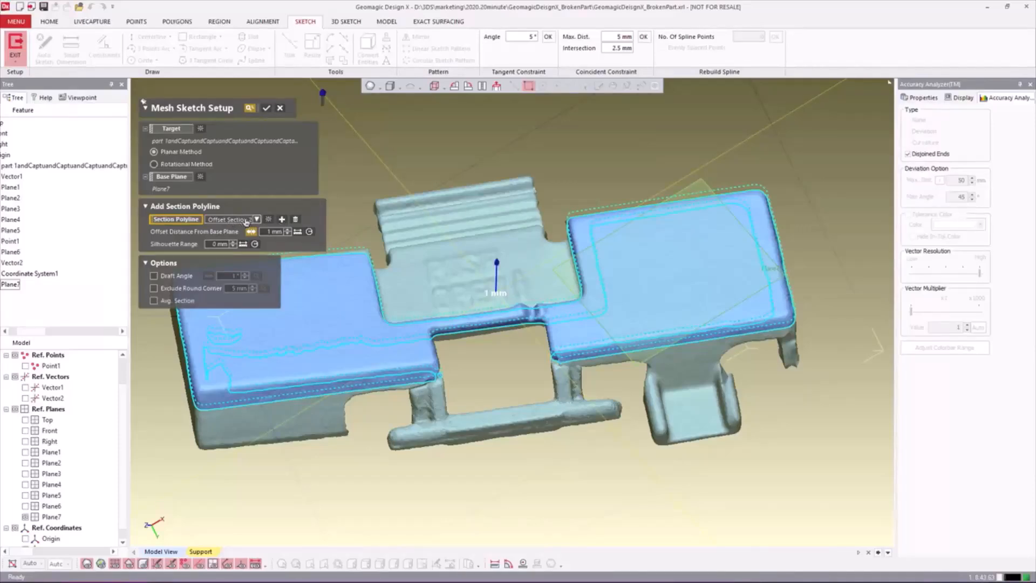
click(256, 220)
click(257, 222)
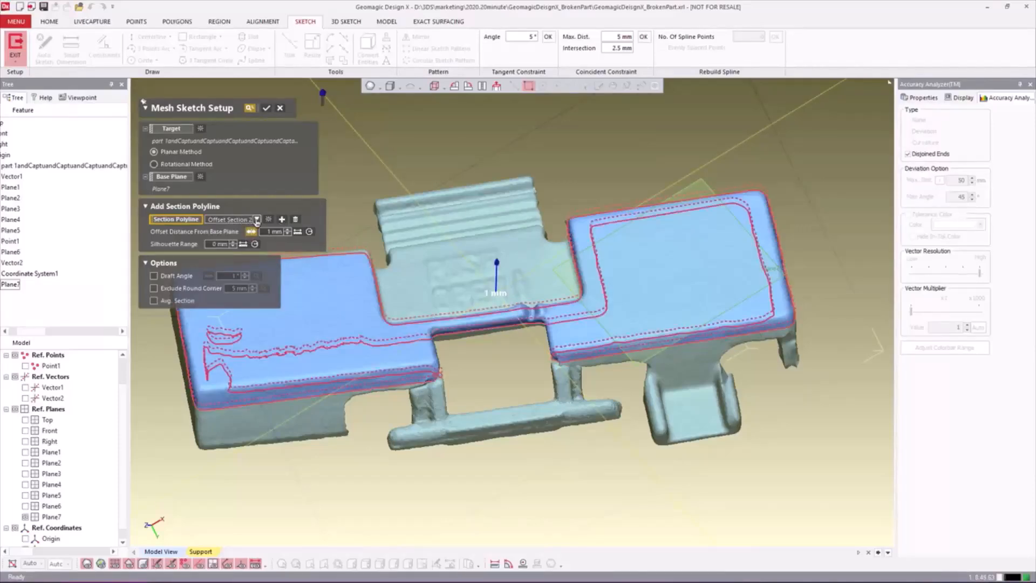
right_drag(567, 346, 502, 296)
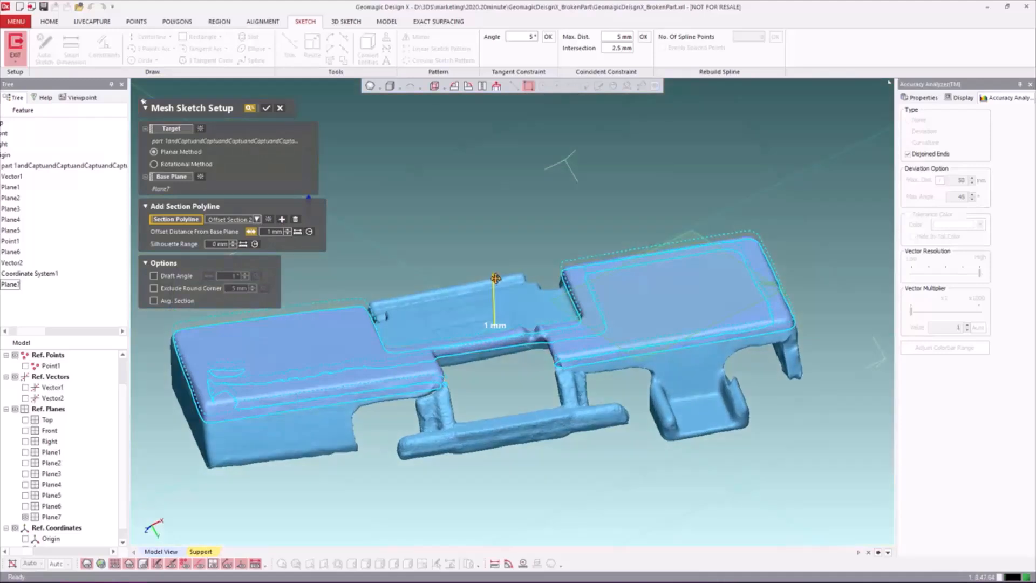
drag(496, 275, 495, 308)
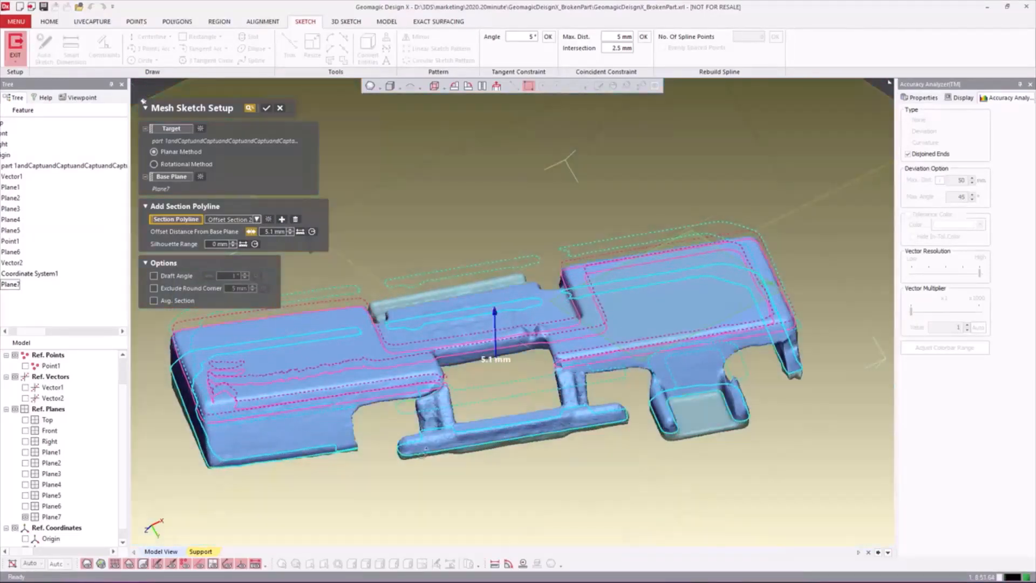
right_drag(507, 438, 503, 394)
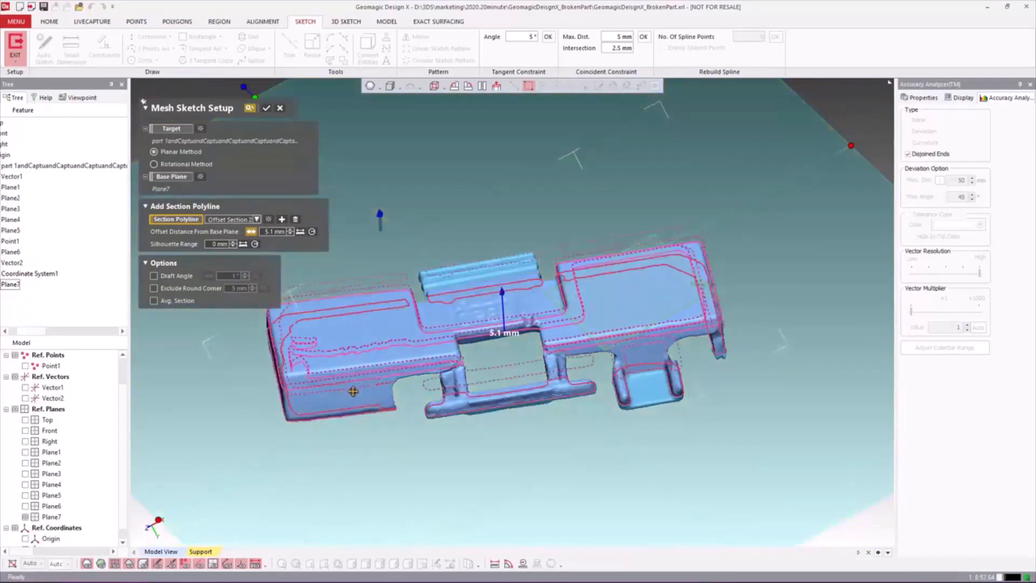
right_drag(373, 384, 519, 273)
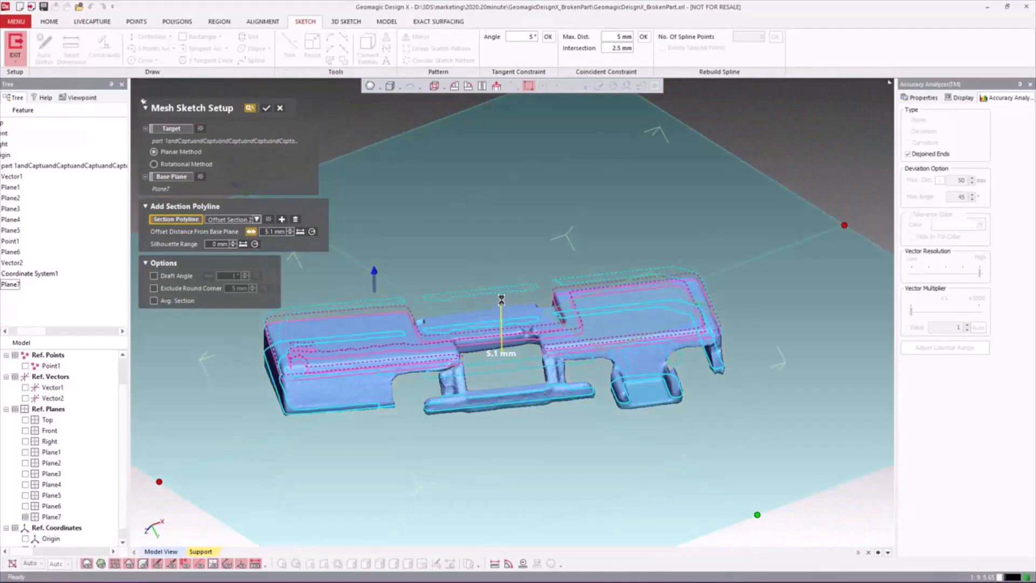
Adjust the second section's offset distance from the base plane to 5 mm.
mouse_move(501, 299)
mouse_down()
mouse_move(502, 285)
mouse_move(503, 294)
mouse_up()
right_drag(494, 323, 432, 278)
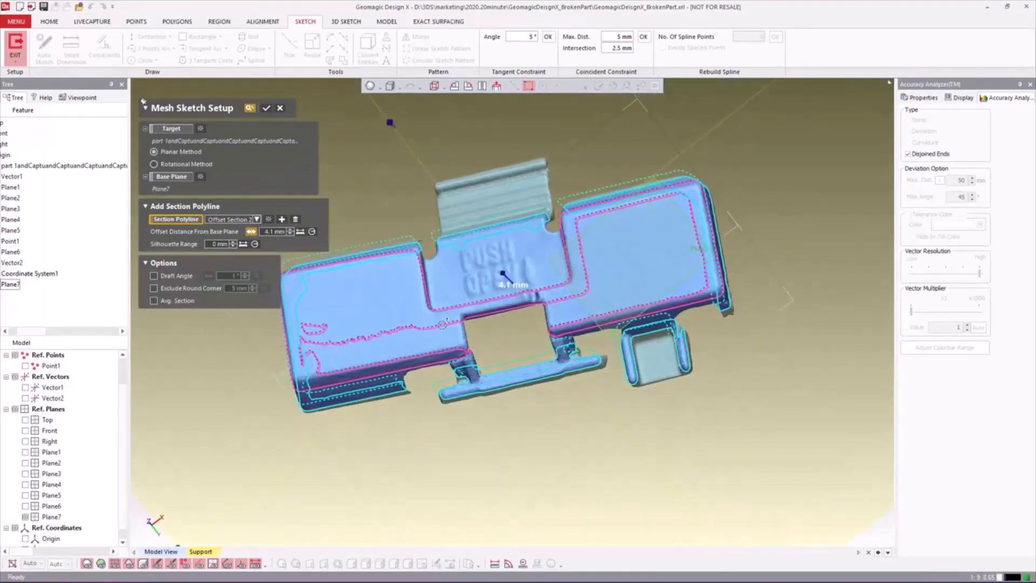
right_drag(443, 324, 485, 237)
right_drag(495, 310, 499, 226)
drag(502, 241, 503, 243)
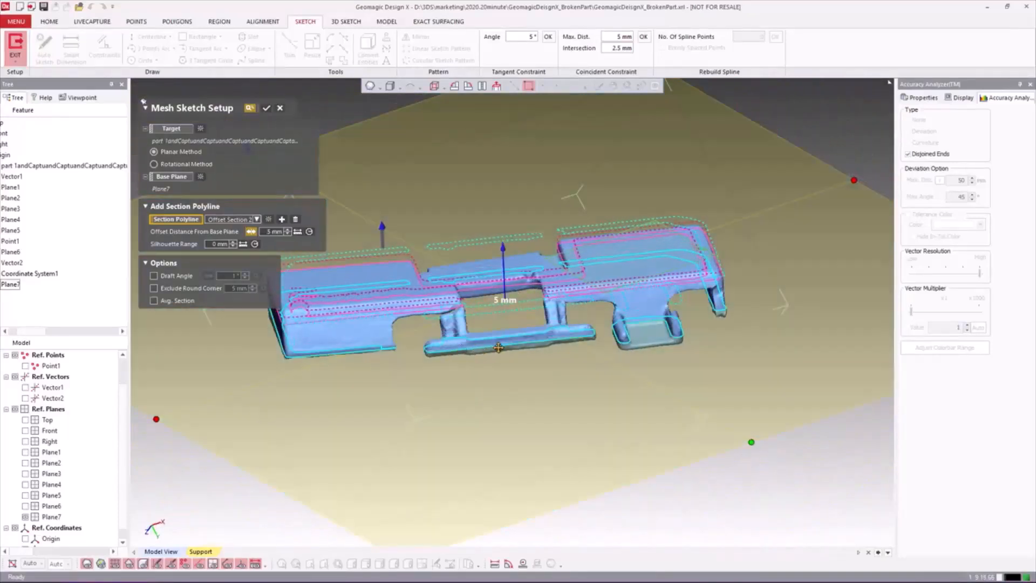
right_drag(497, 348, 510, 341)
Set the silhouette range to 3.5 mm and create the mesh sketch with both section polylines.
drag(355, 246, 352, 221)
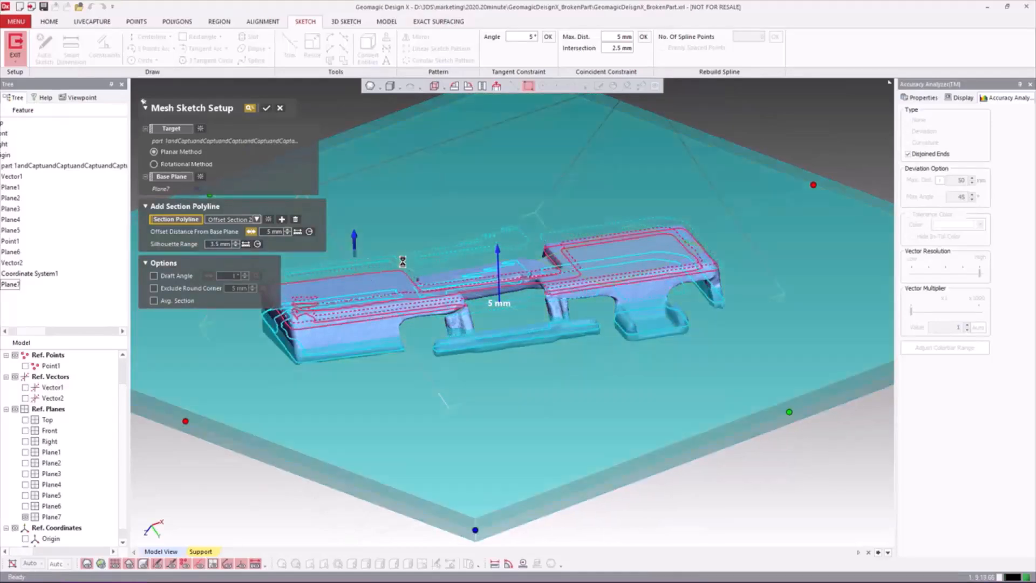
right_drag(402, 261, 520, 380)
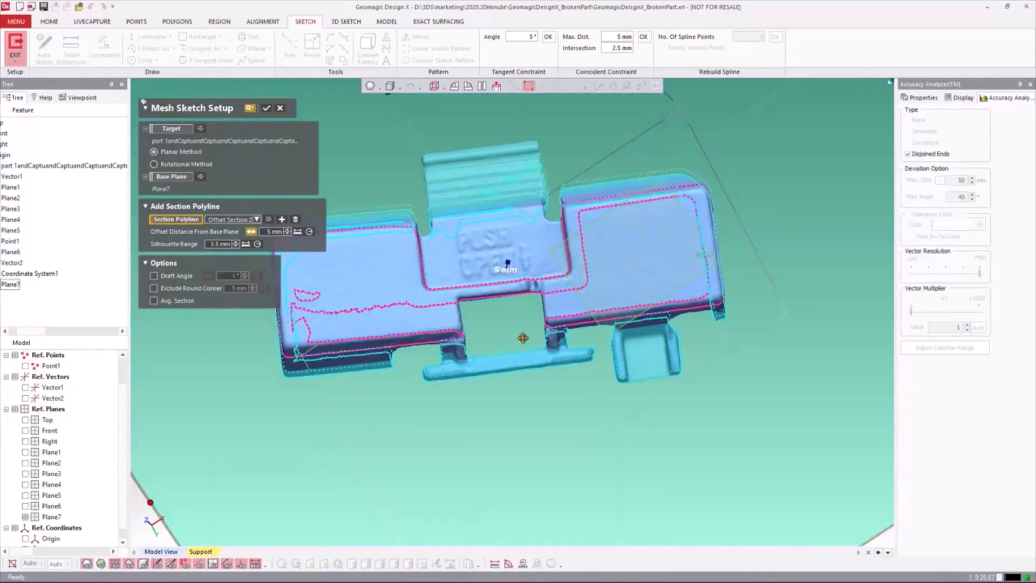
right_drag(550, 337, 560, 361)
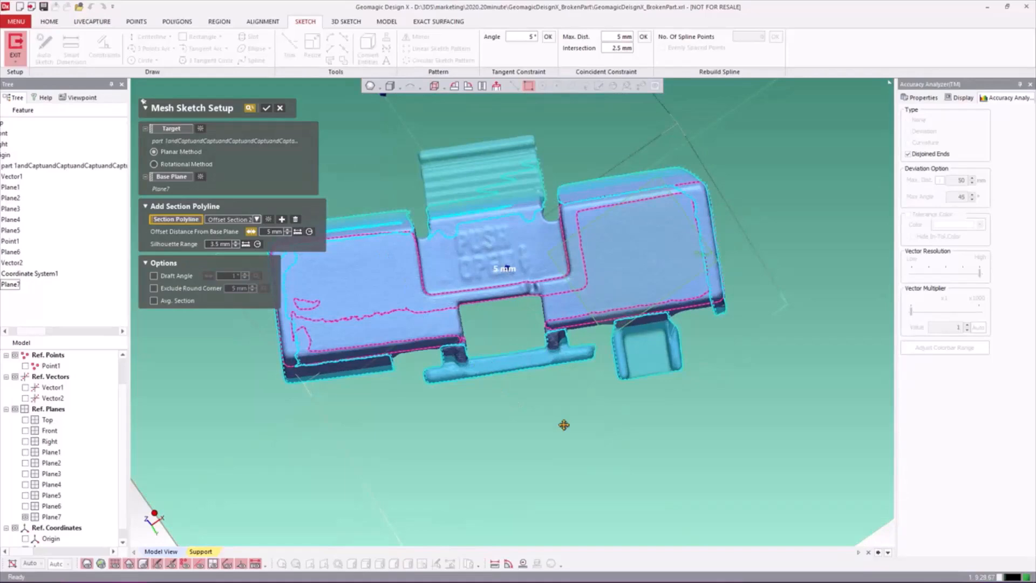
right_drag(563, 425, 540, 382)
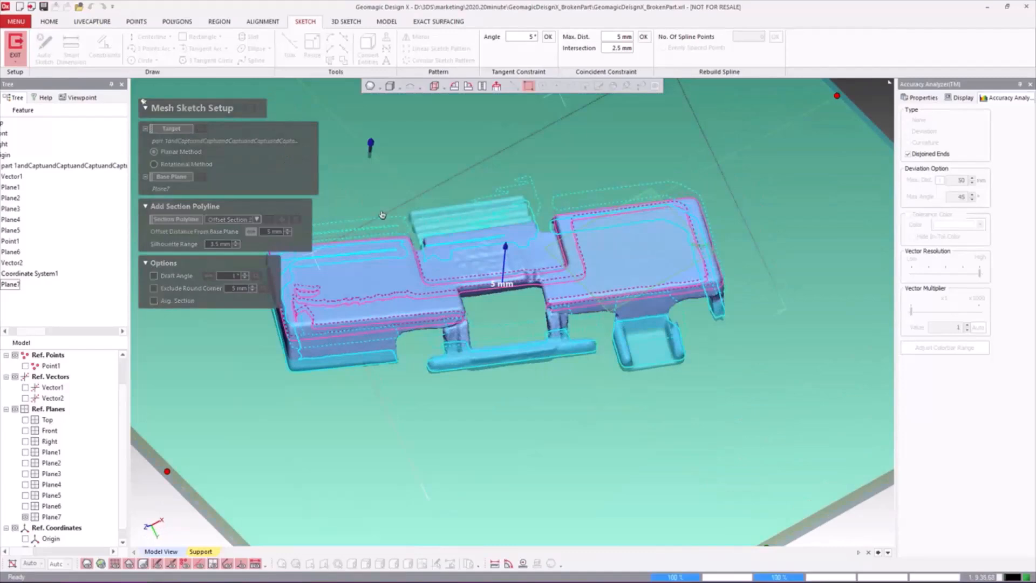
click(266, 109)
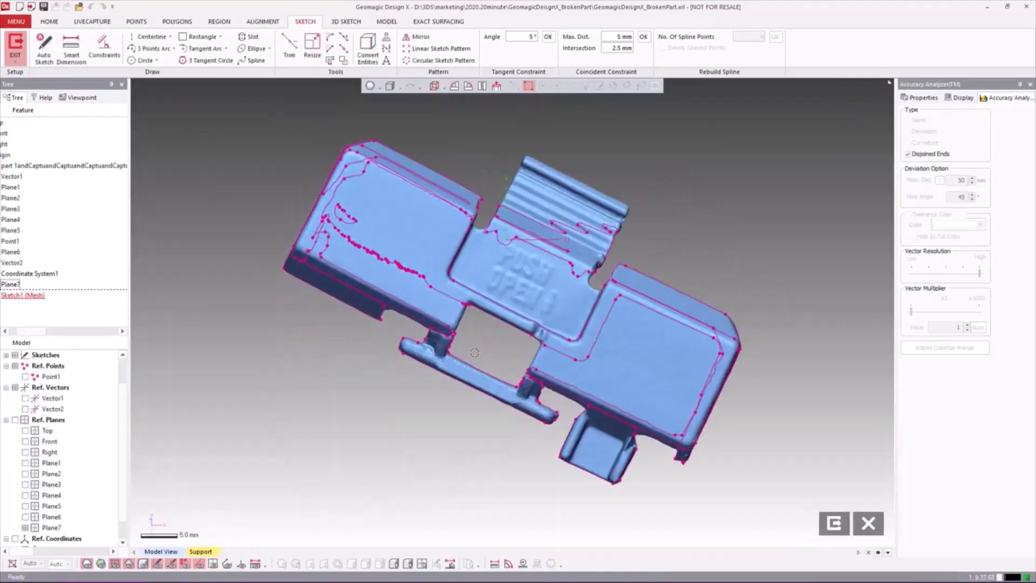
Compare the section polylines with the mesh around the reattached bar and hide the mesh.
key(ctrl+1)
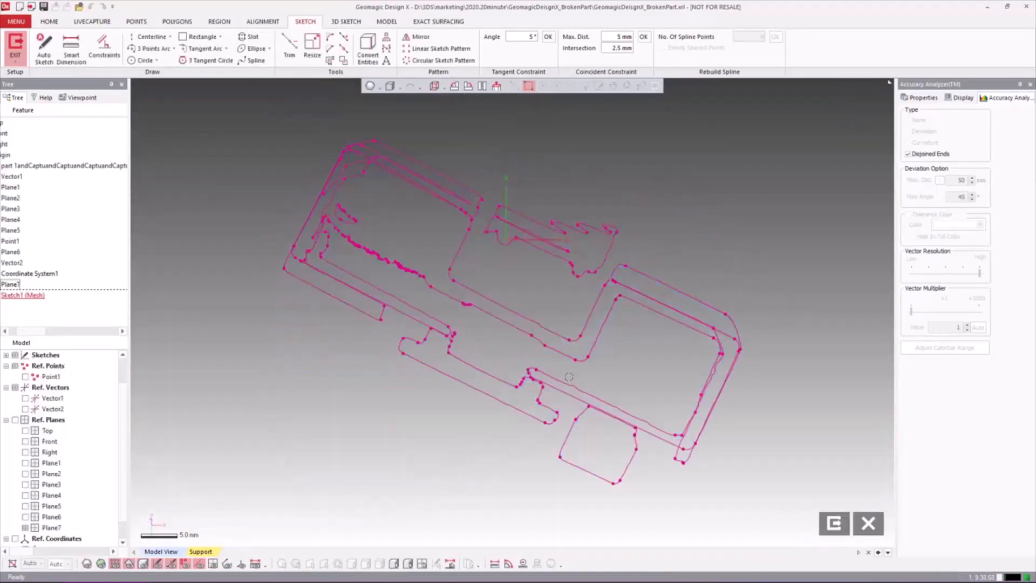
key(ctrl+1)
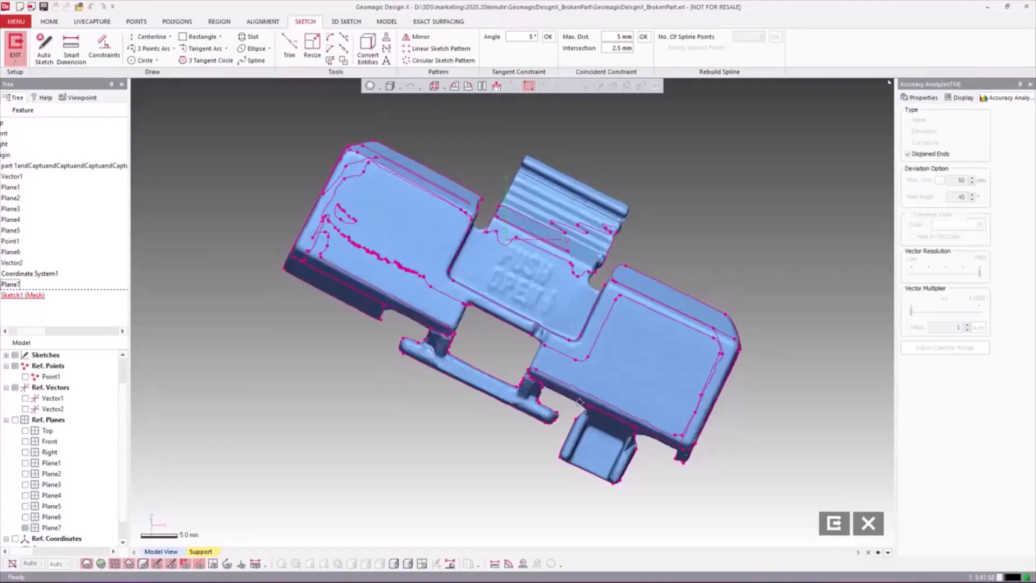
scroll(579, 402, up, 3)
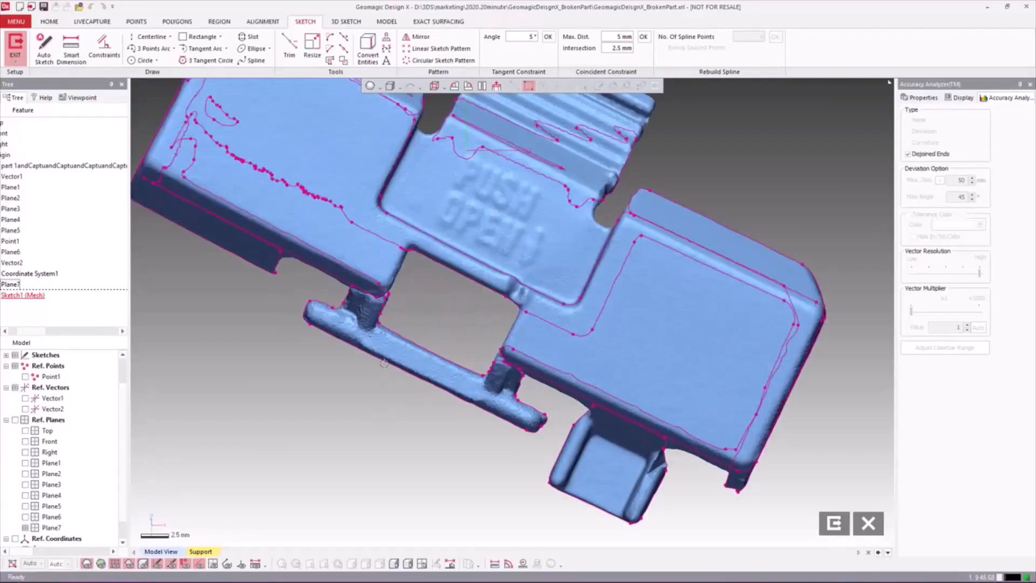
scroll(418, 353, up, 3)
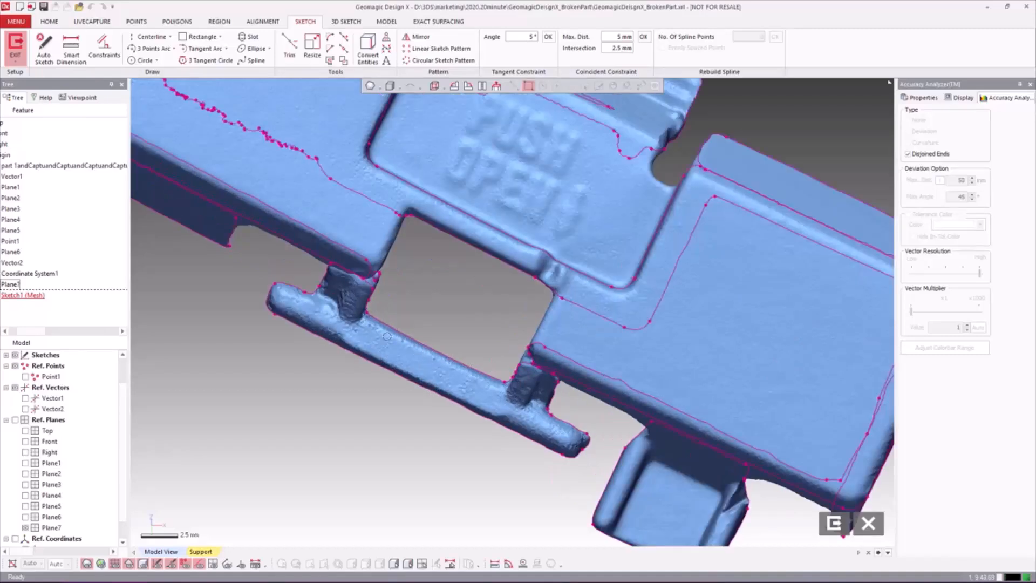
scroll(424, 354, down, 3)
key(ctrl+1)
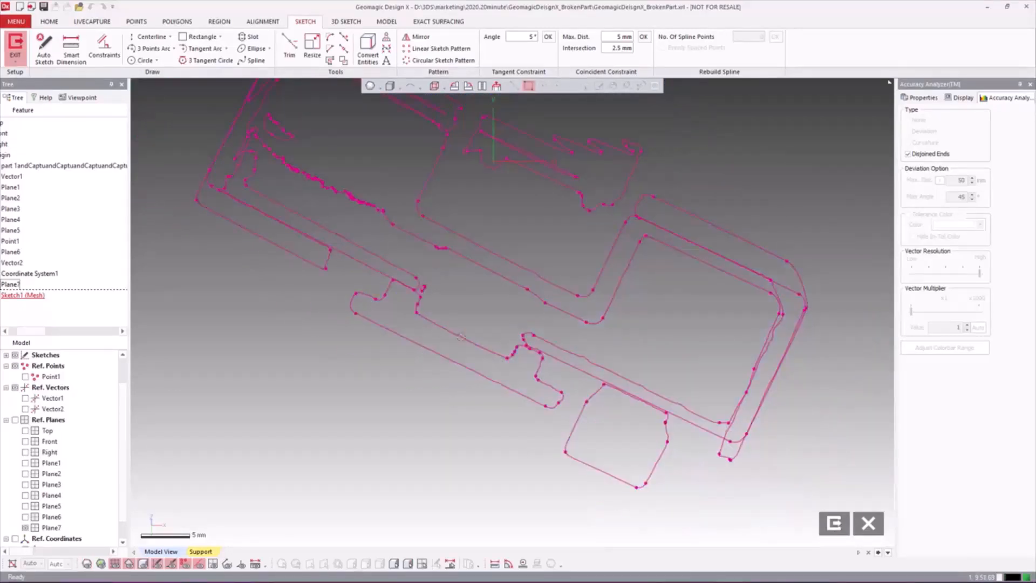
ctrl+right_drag(449, 263, 451, 282)
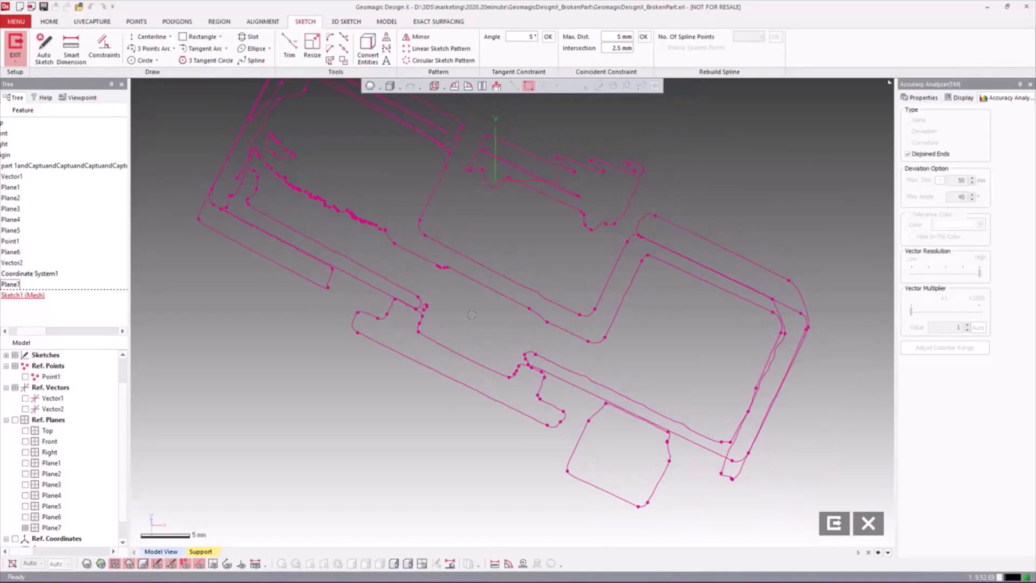
Fit a sketch line to the long outer straight segment of the reattached bar's section polyline.
click(170, 37)
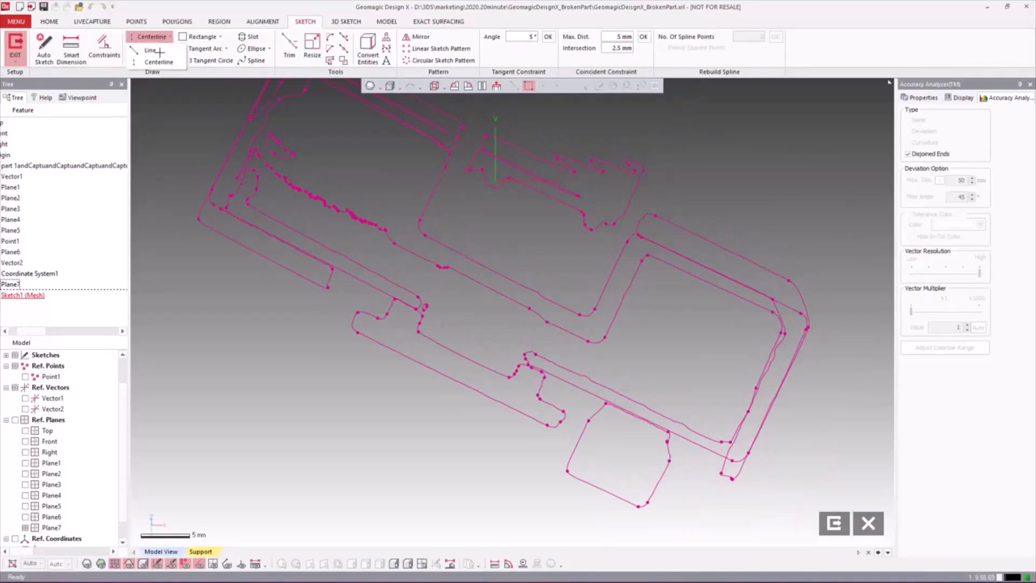
click(155, 50)
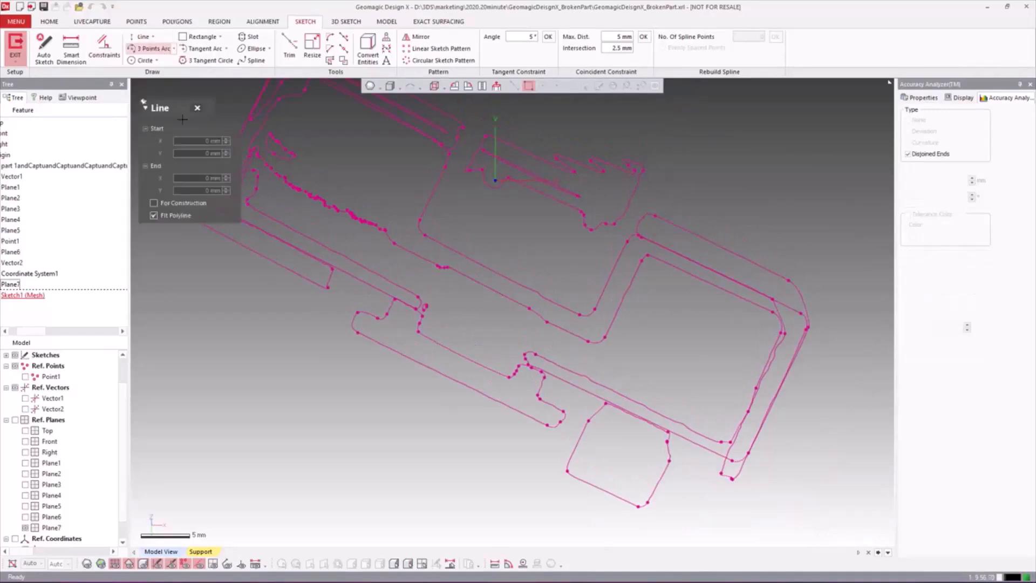
click(447, 376)
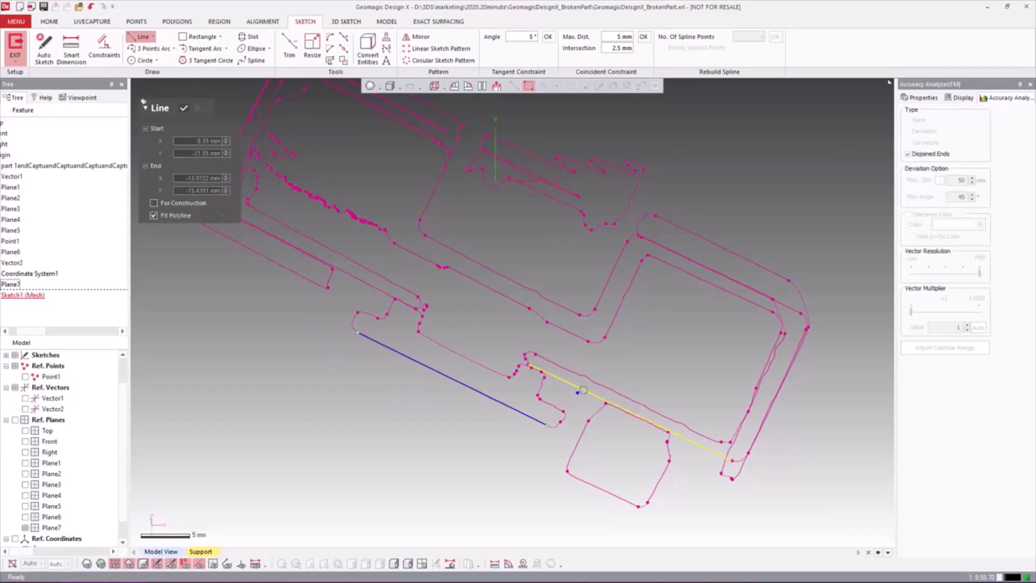
Turn off Fit Polyline and draw a freehand line along the housing block's edge above the small hook.
scroll(583, 390, up, 2)
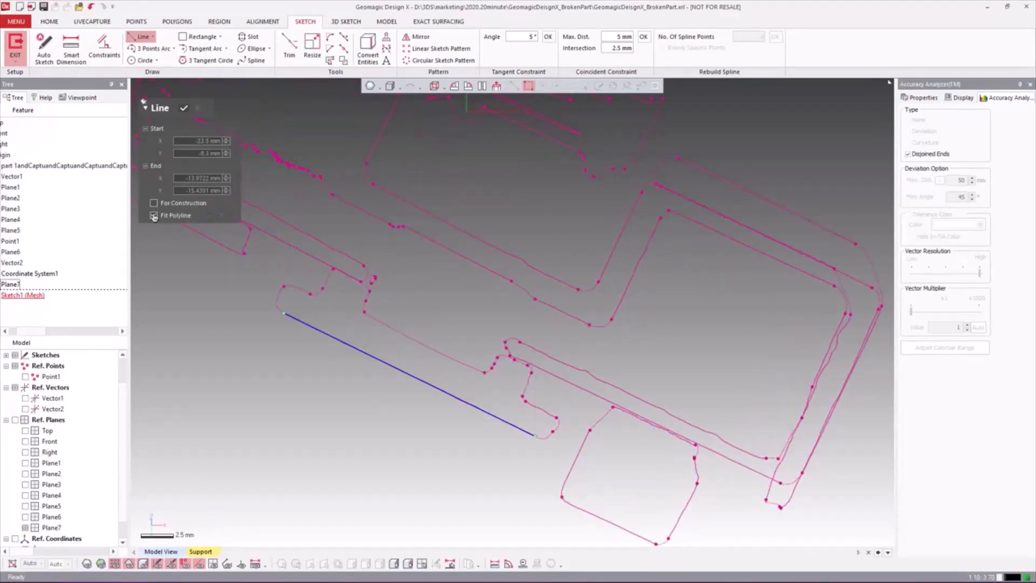
click(552, 374)
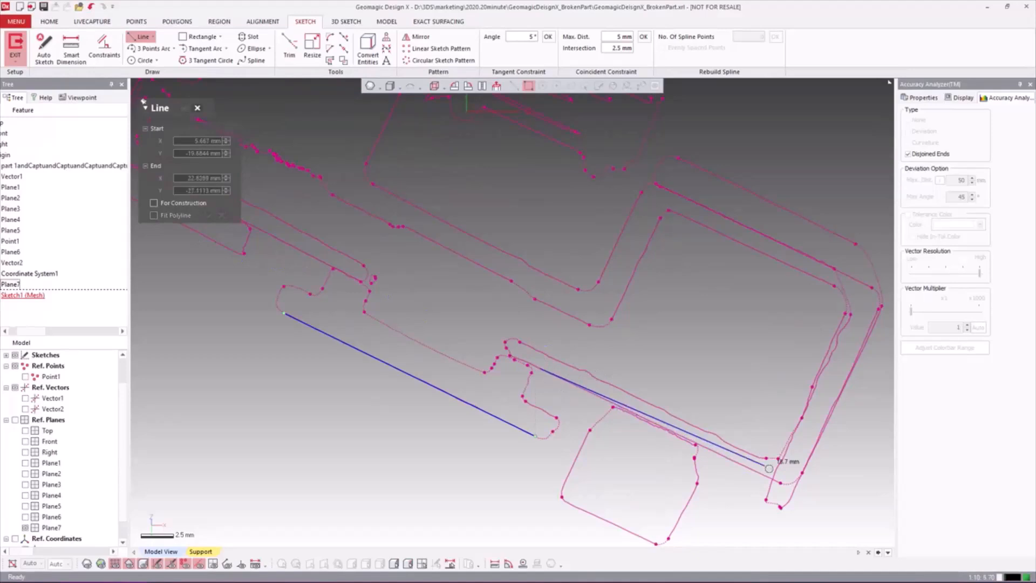
click(756, 471)
double_click(710, 402)
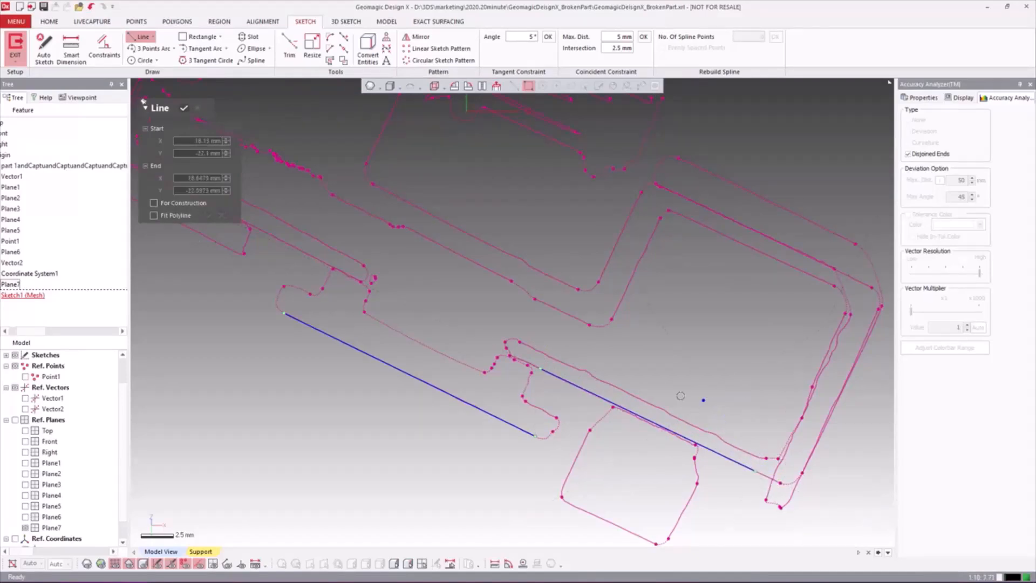
scroll(668, 390, down, 2)
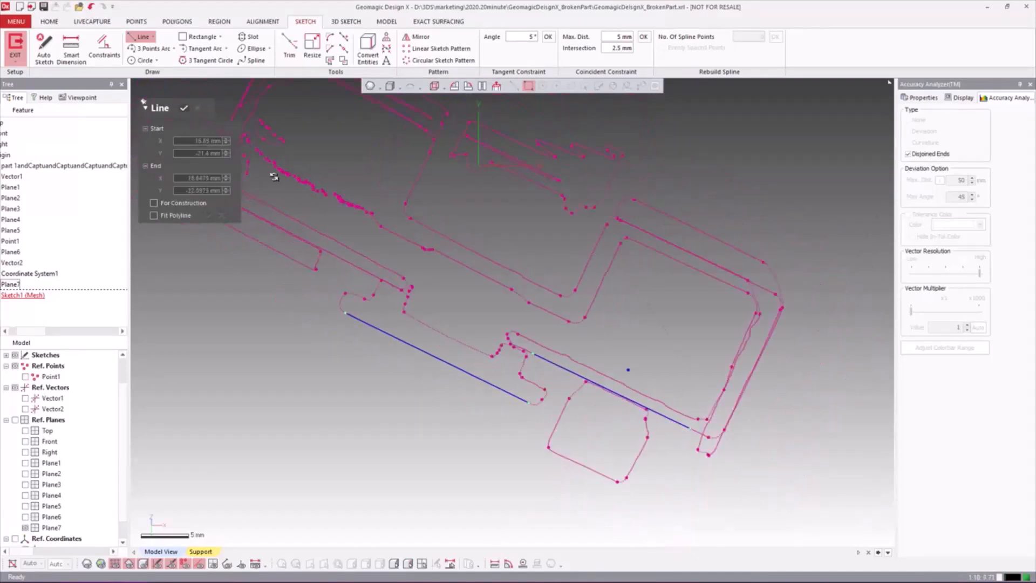
click(183, 111)
right_drag(648, 399, 676, 403)
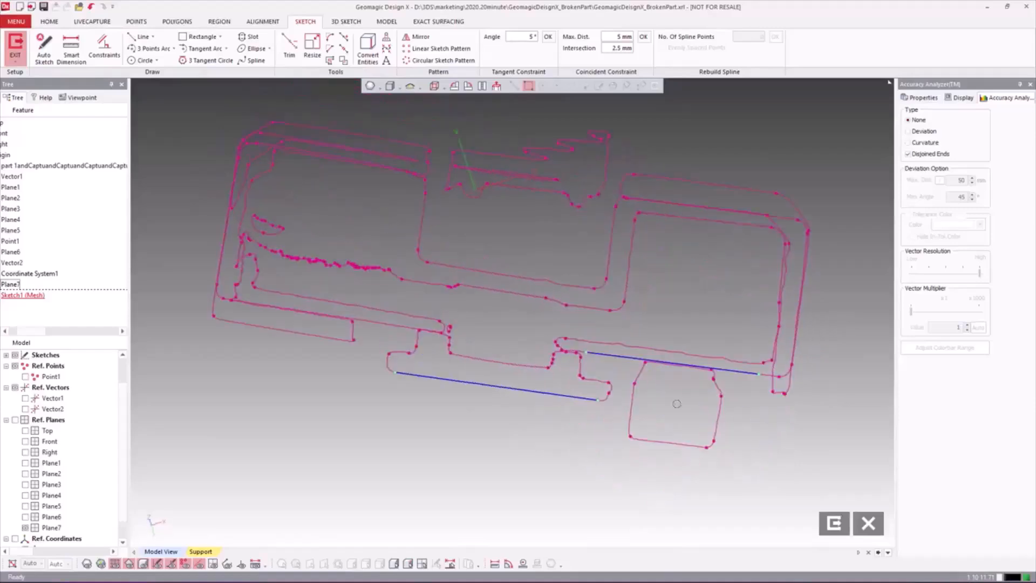
Constrain the reattached bar's line and the housing block's edge line to be parallel.
click(496, 86)
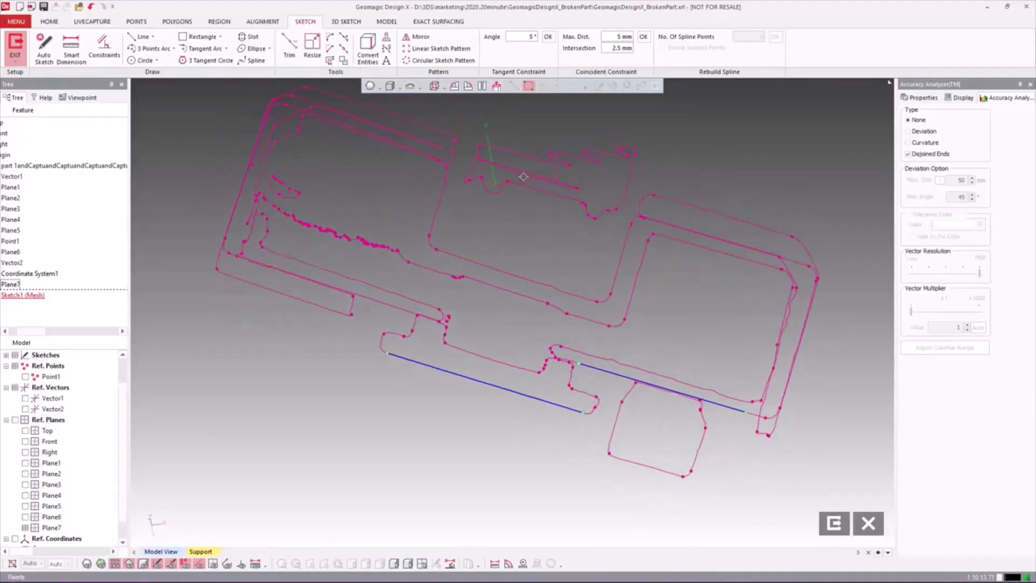
click(461, 368)
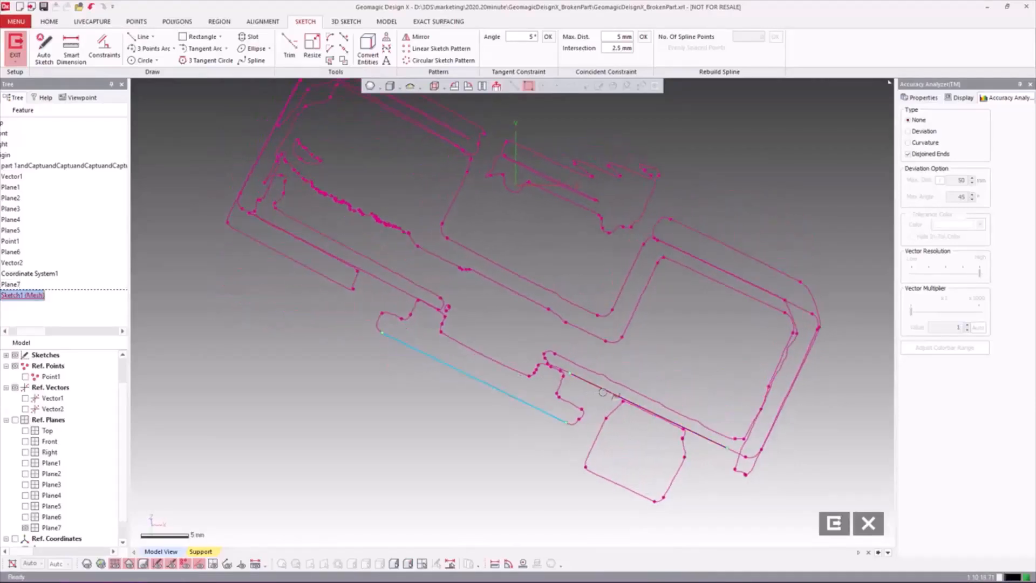
click(603, 392)
right_click(602, 392)
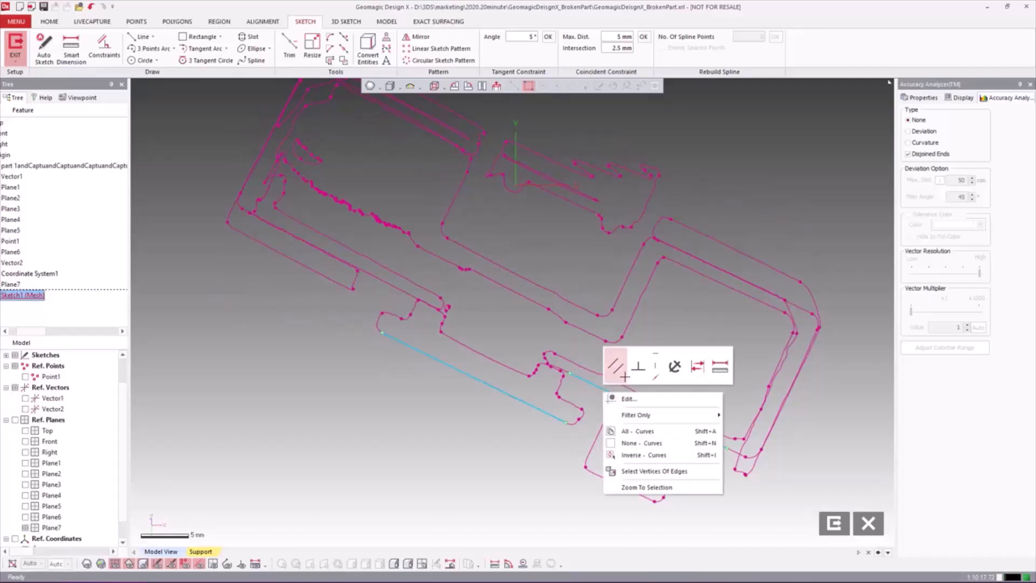
click(616, 366)
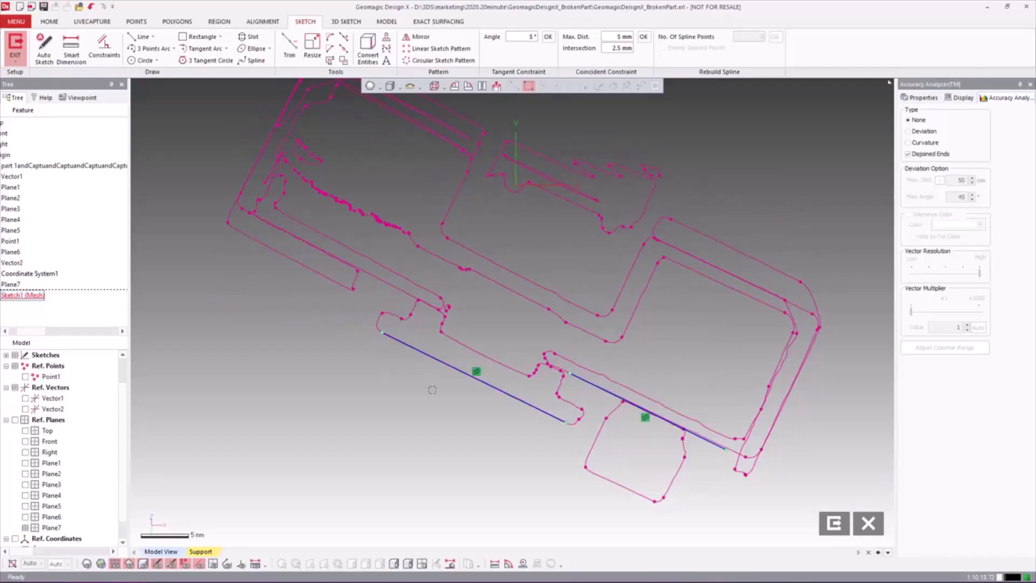
Shorten the reattached bar's line at both ends so it covers only the straight part of the section polyline.
drag(381, 332, 401, 347)
scroll(607, 395, up, 2)
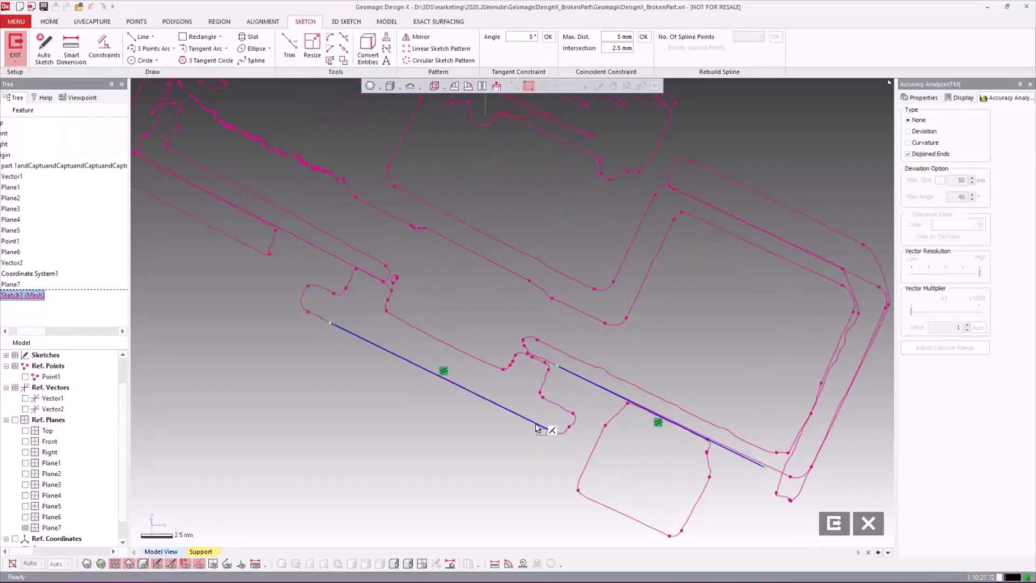
drag(554, 432, 523, 420)
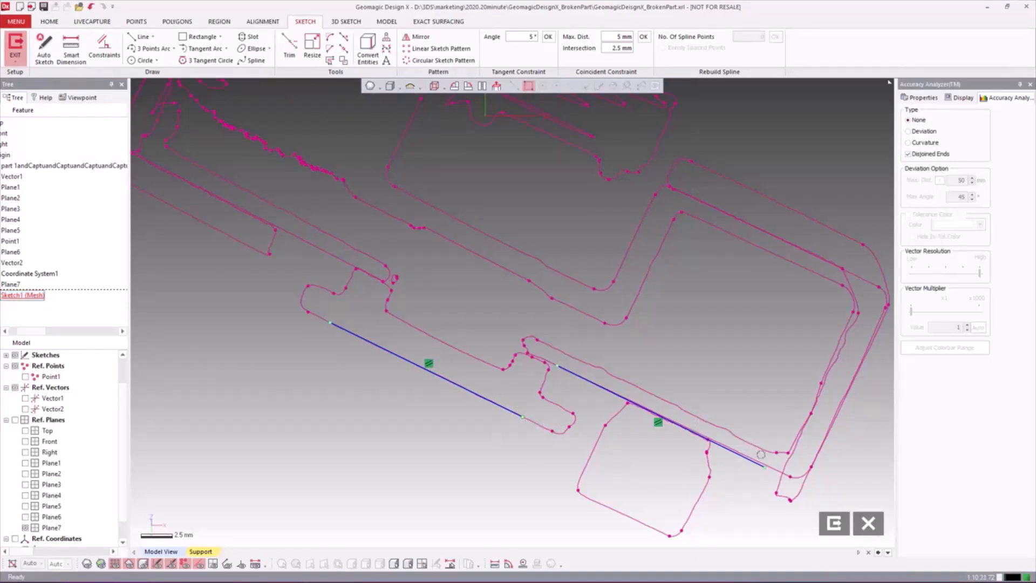
Shorten the housing block's edge line at both ends, align it with its section polyline, and trim the bar line's end slightly.
drag(763, 466, 761, 465)
drag(756, 464, 749, 463)
drag(555, 368, 574, 377)
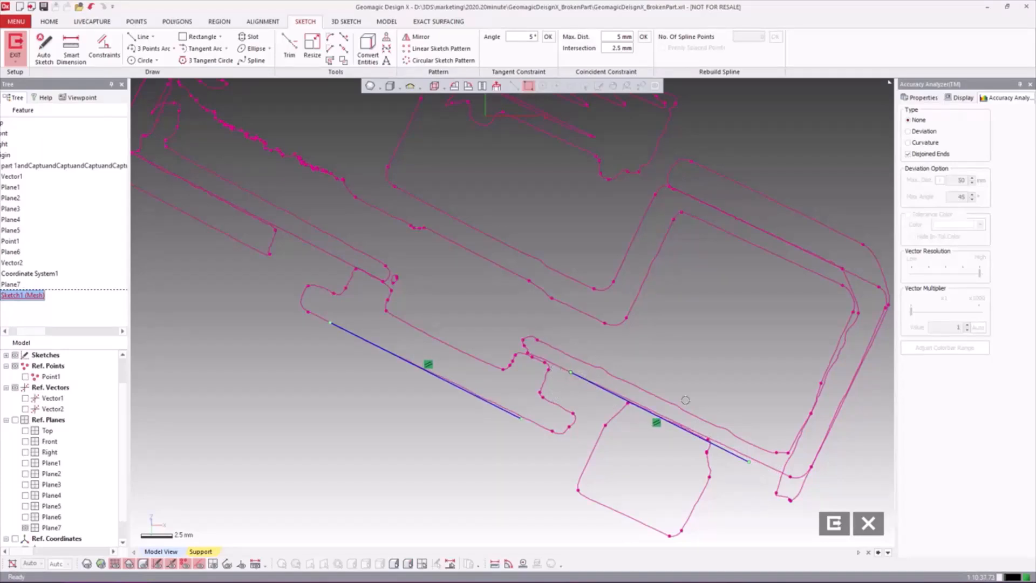
drag(749, 460, 753, 460)
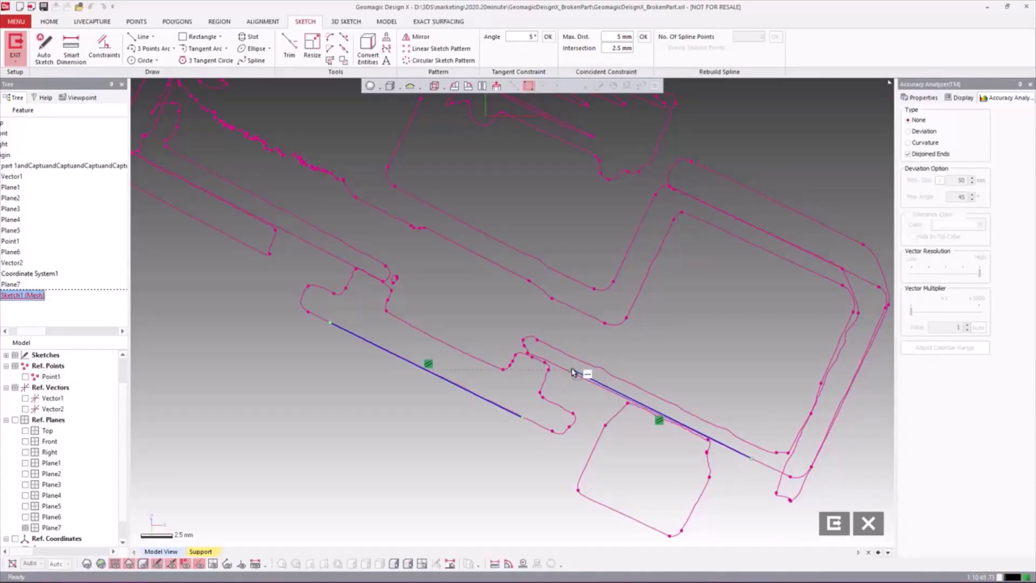
scroll(658, 420, down, 2)
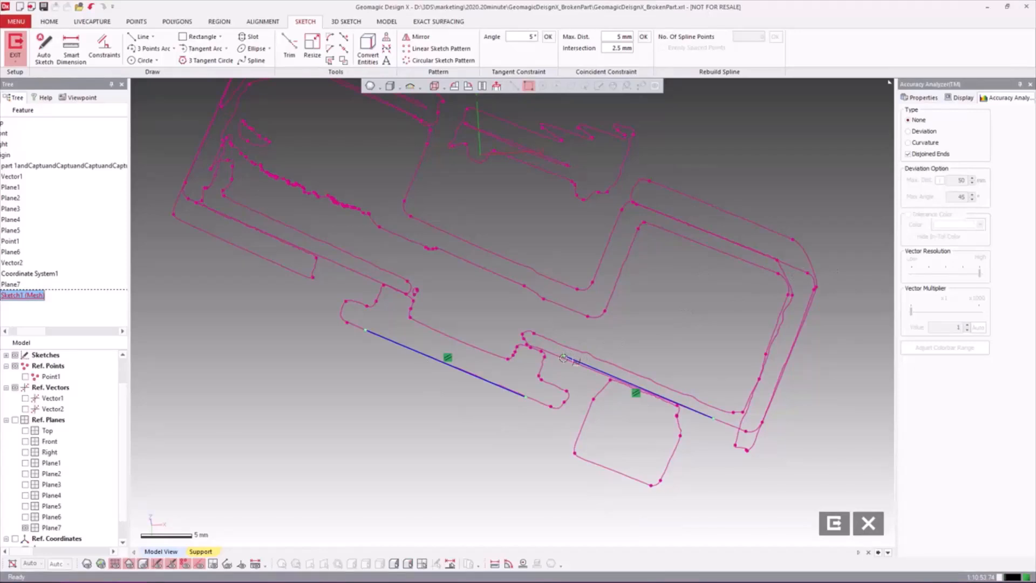
drag(564, 358, 584, 366)
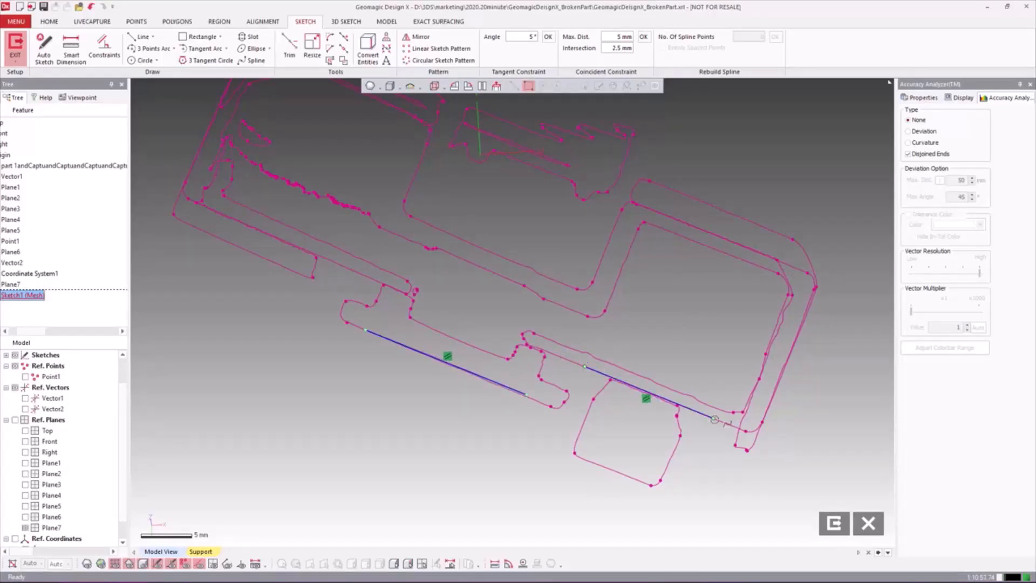
drag(713, 419, 701, 413)
drag(527, 395, 524, 395)
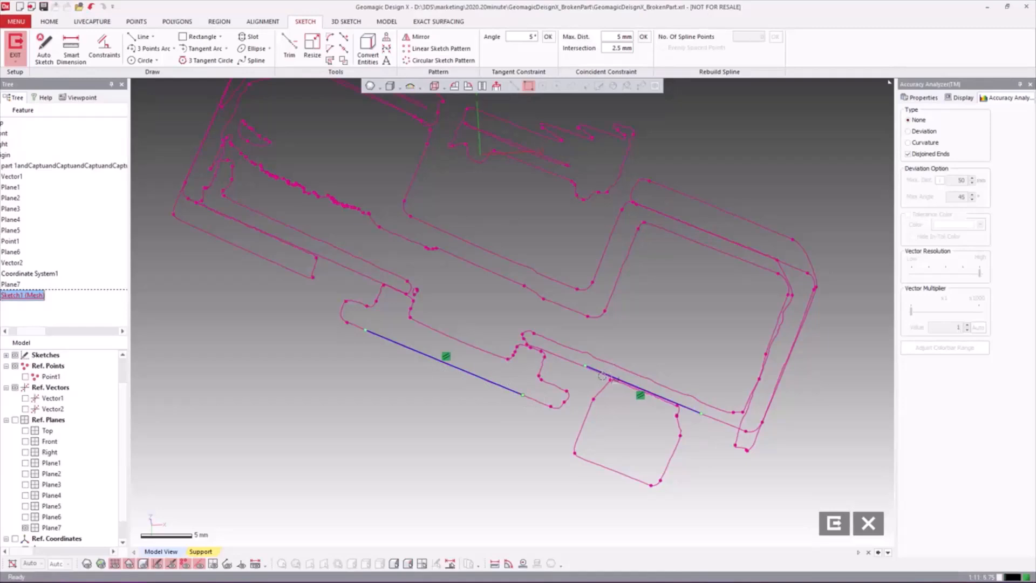
scroll(561, 334, down, 1)
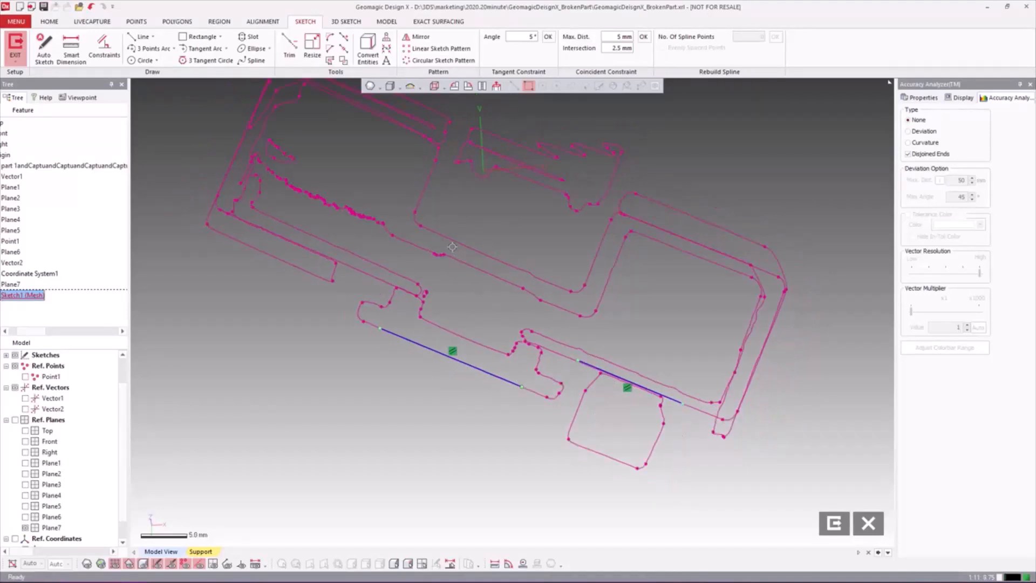
scroll(440, 228, down, 1)
ctrl+right_drag(481, 209, 467, 239)
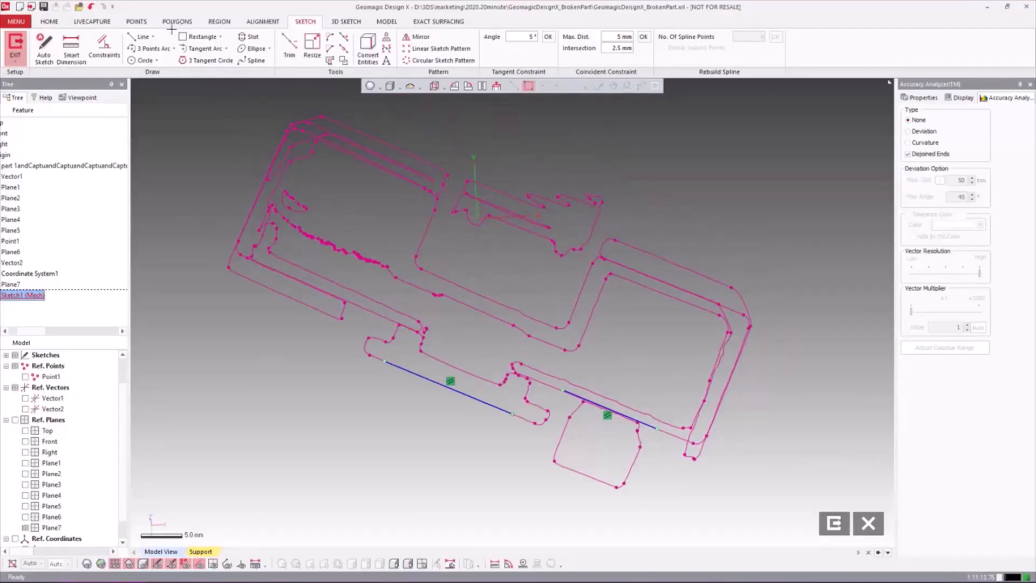
With Fit Polyline off, draw one short line along each of the two opposite side edges of the central recess.
click(140, 37)
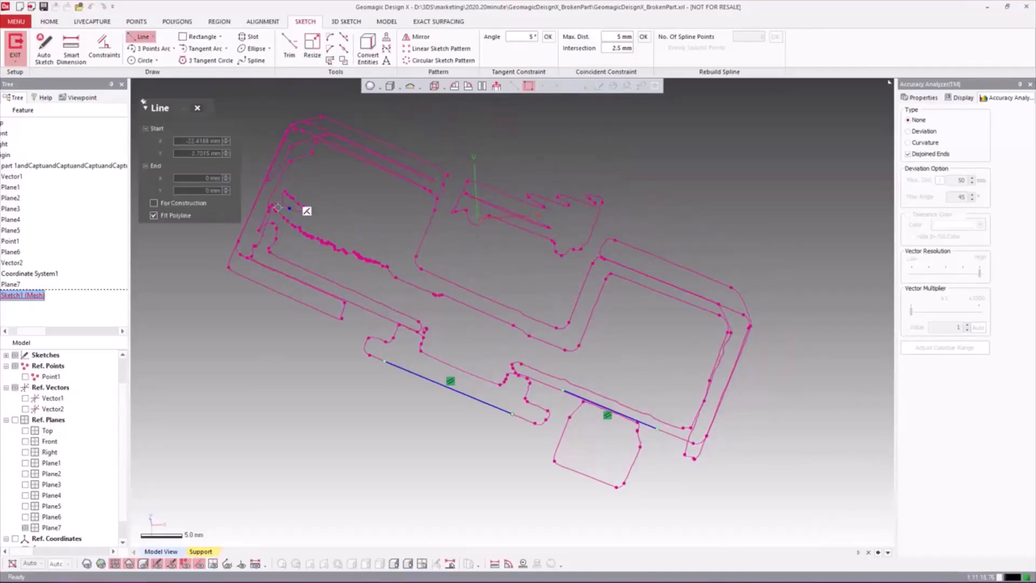
click(153, 215)
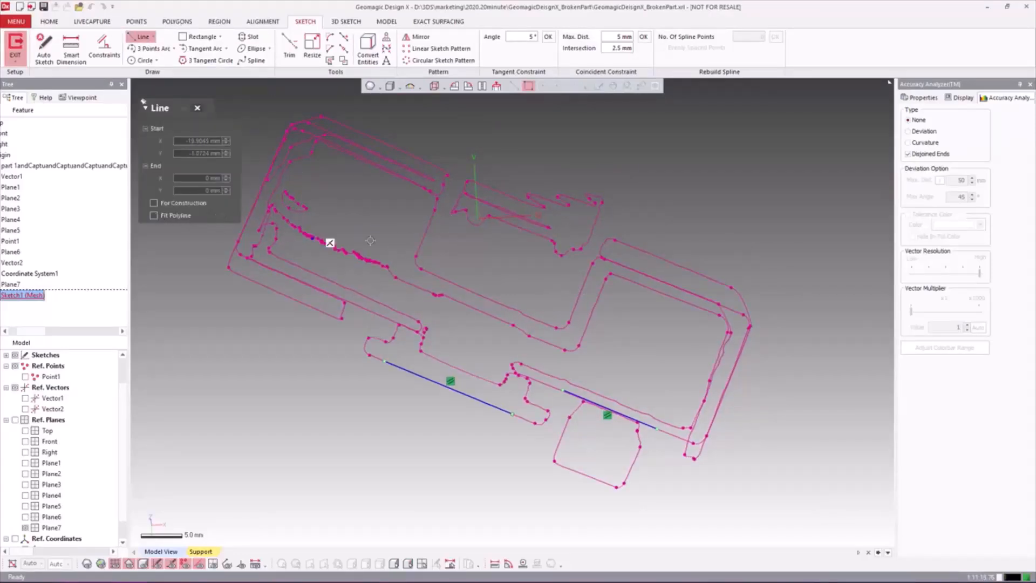
click(439, 222)
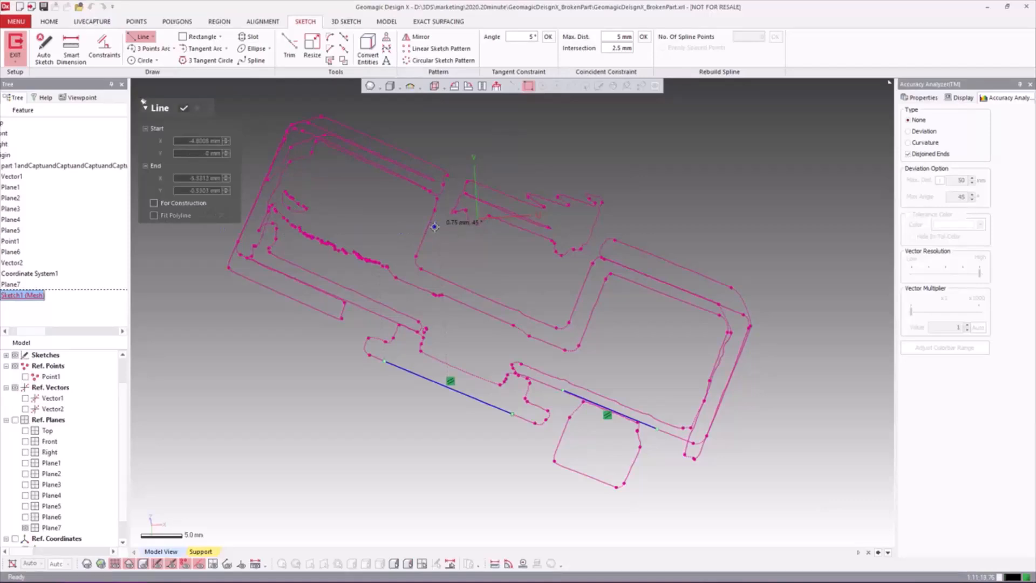
click(430, 221)
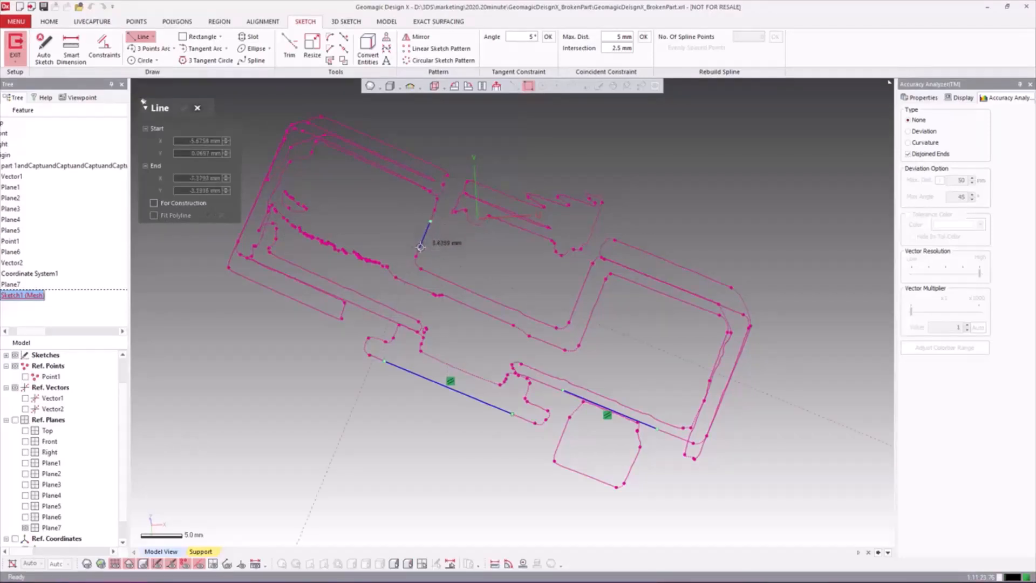
click(418, 249)
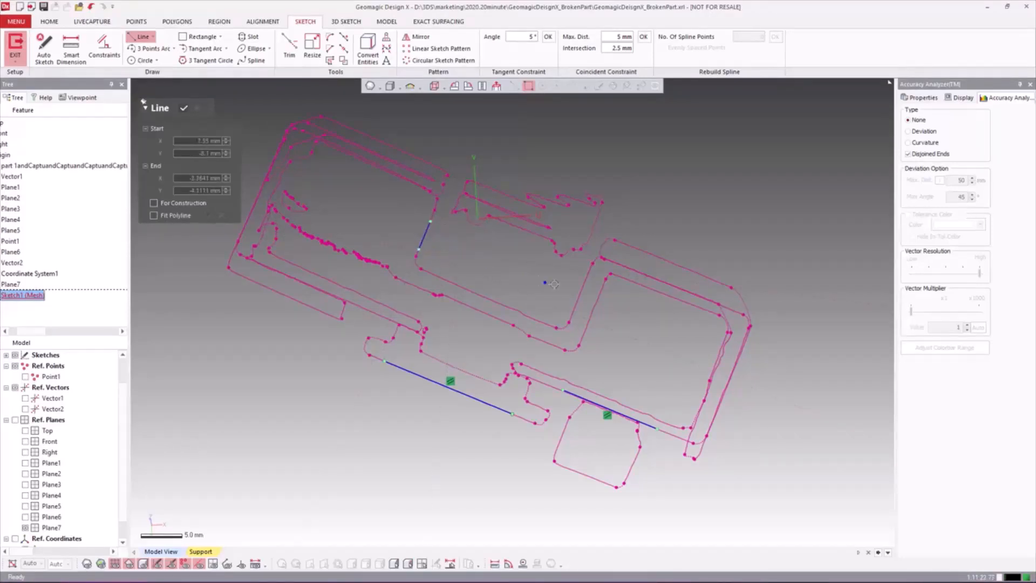
click(586, 279)
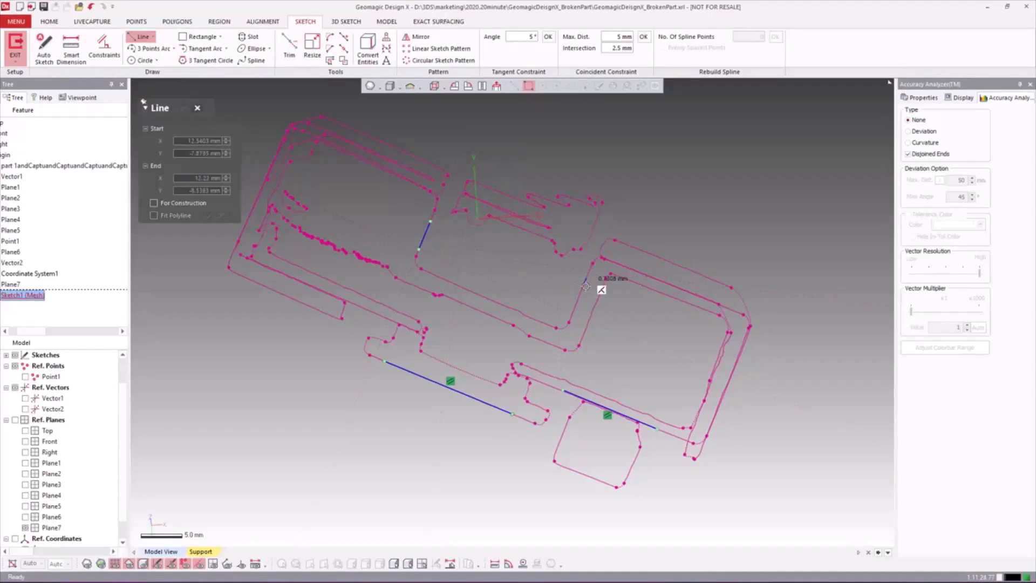
click(571, 318)
click(184, 110)
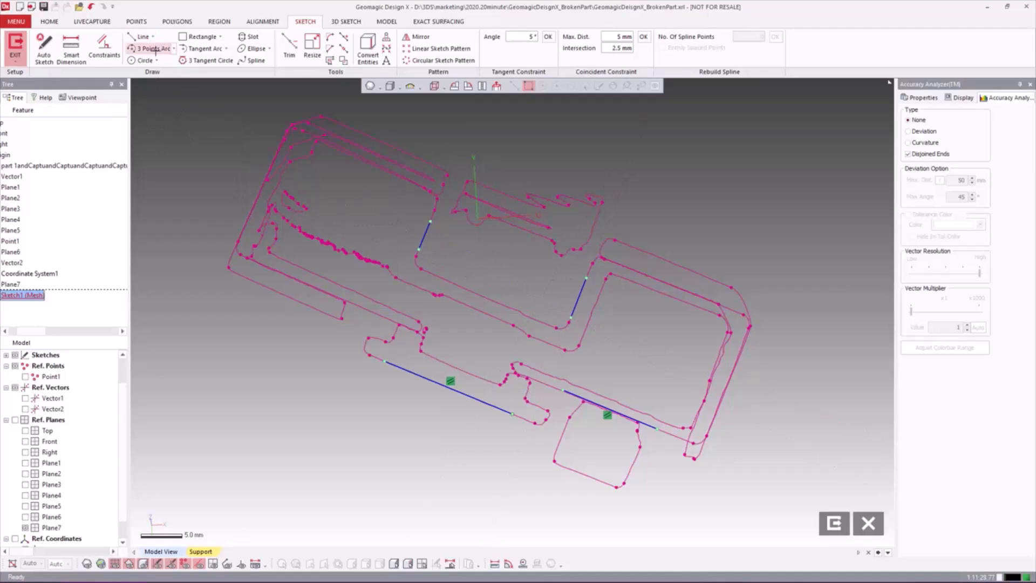
Draw a long line through the middle of the central recess, starting beyond its open side and running towards the bar's line.
click(141, 36)
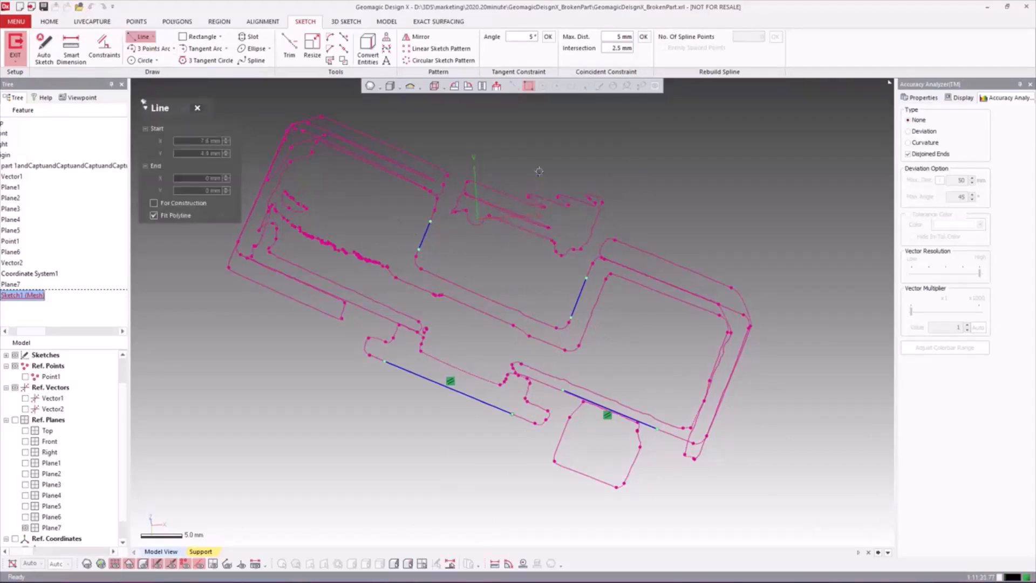
click(540, 168)
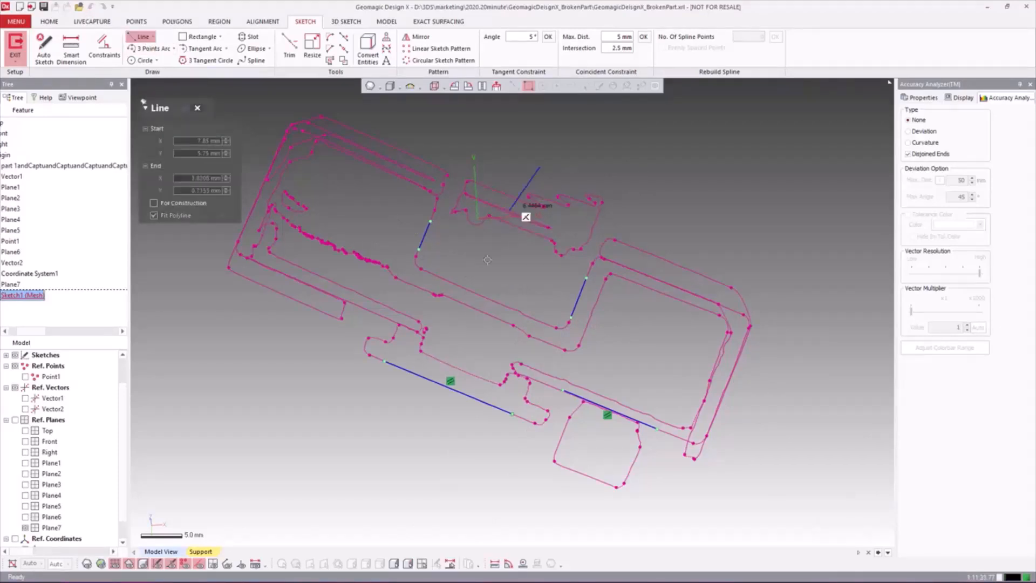
click(460, 359)
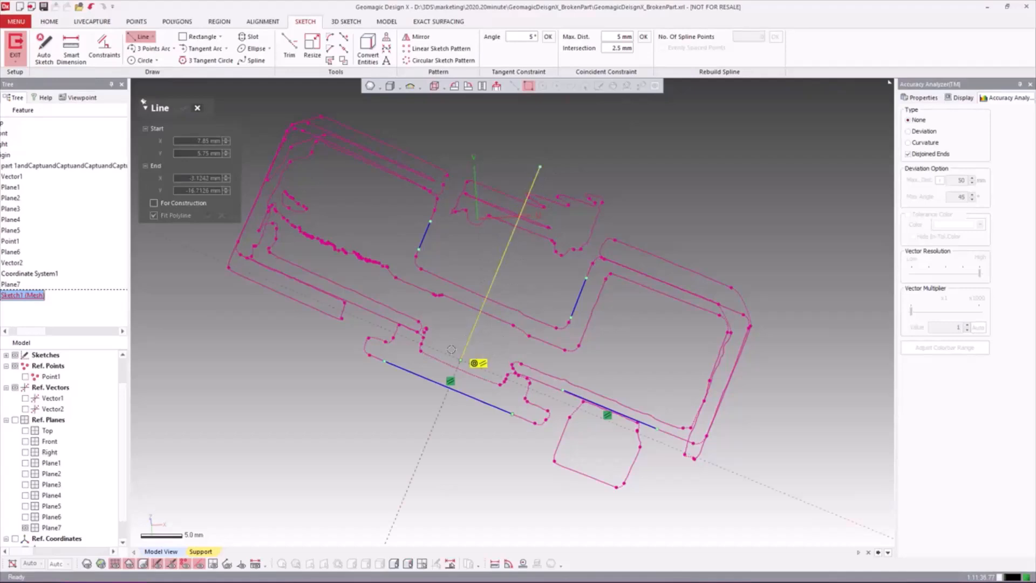
key(Escape)
Apply a Fix constraint to each of the two short lines on the sides of the central recess.
scroll(446, 262, up, 3)
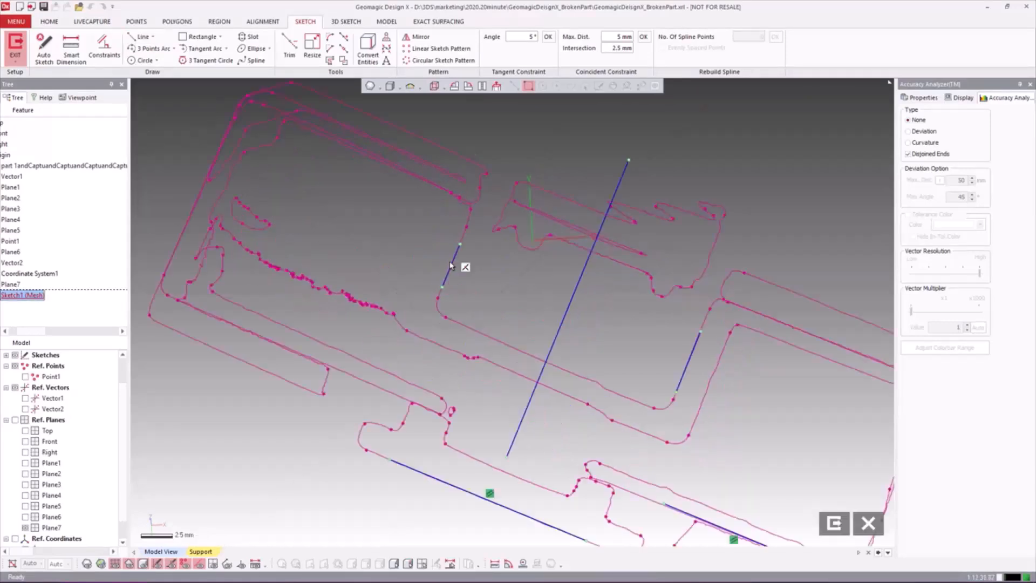
scroll(506, 283, up, 1)
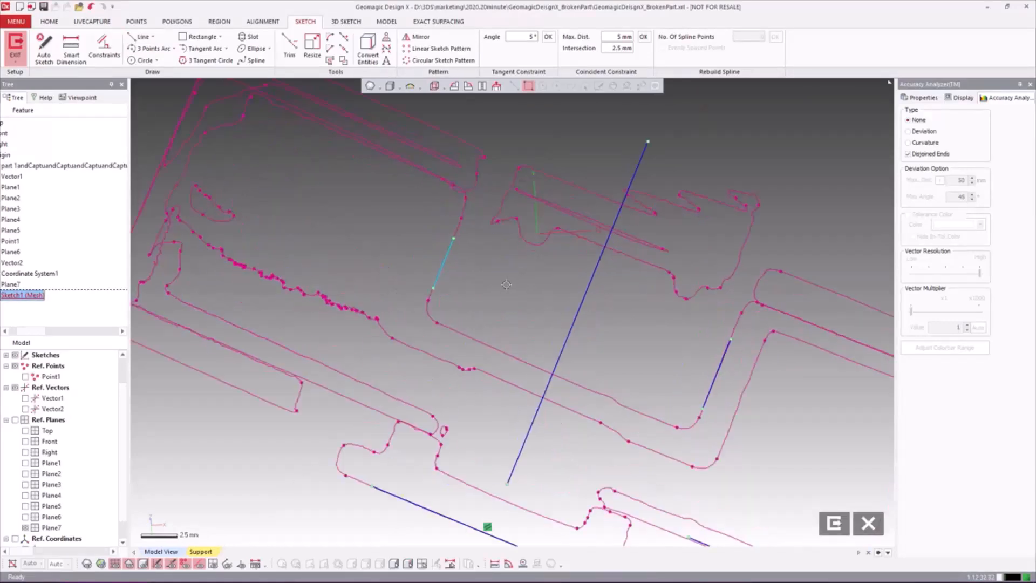
right_click(443, 264)
click(499, 243)
drag(731, 340, 729, 341)
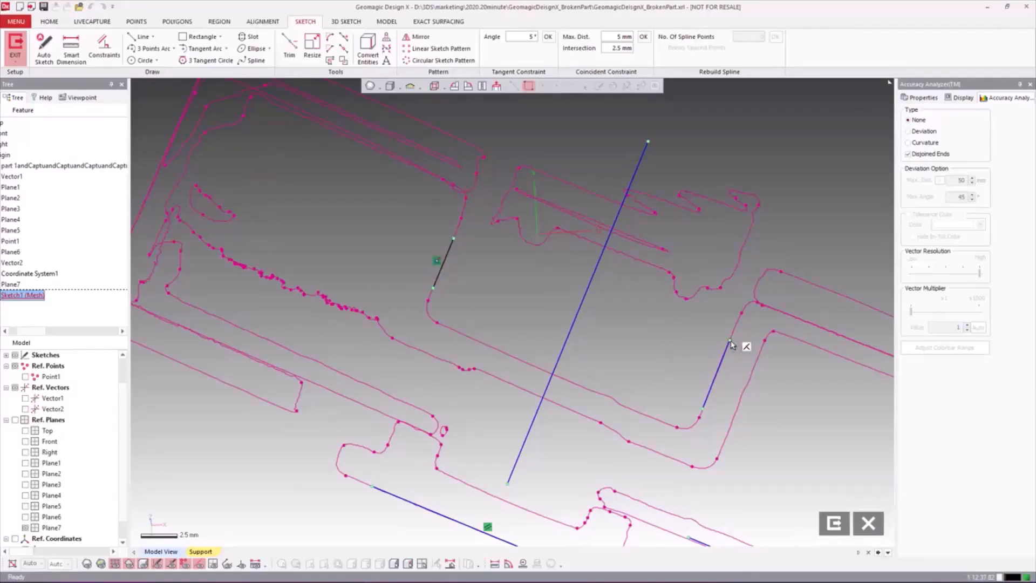
right_click(721, 367)
click(777, 338)
scroll(548, 317, down, 2)
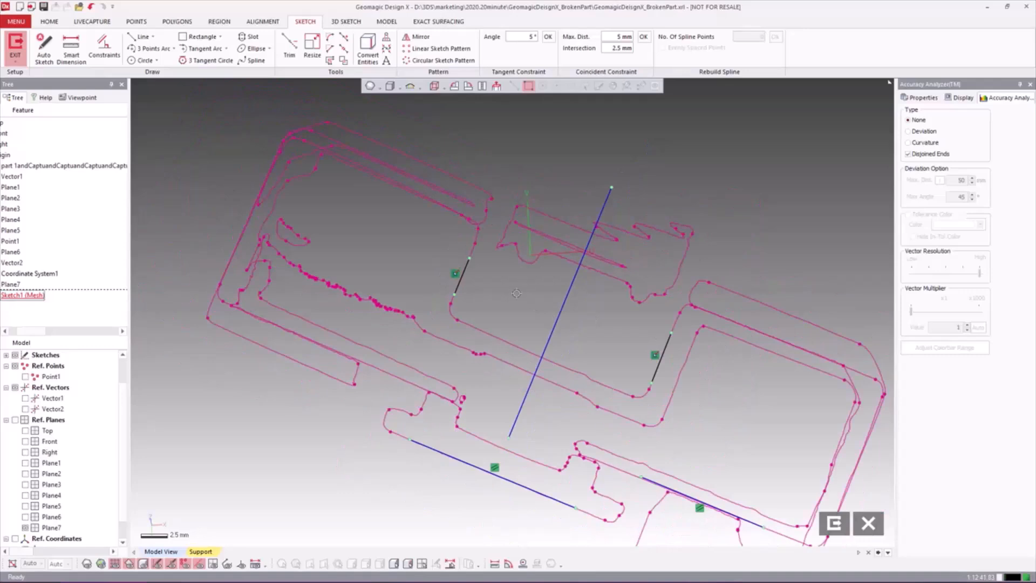
Apply a Symmetry constraint so the two short recess lines are symmetric about the long middle line.
click(564, 297)
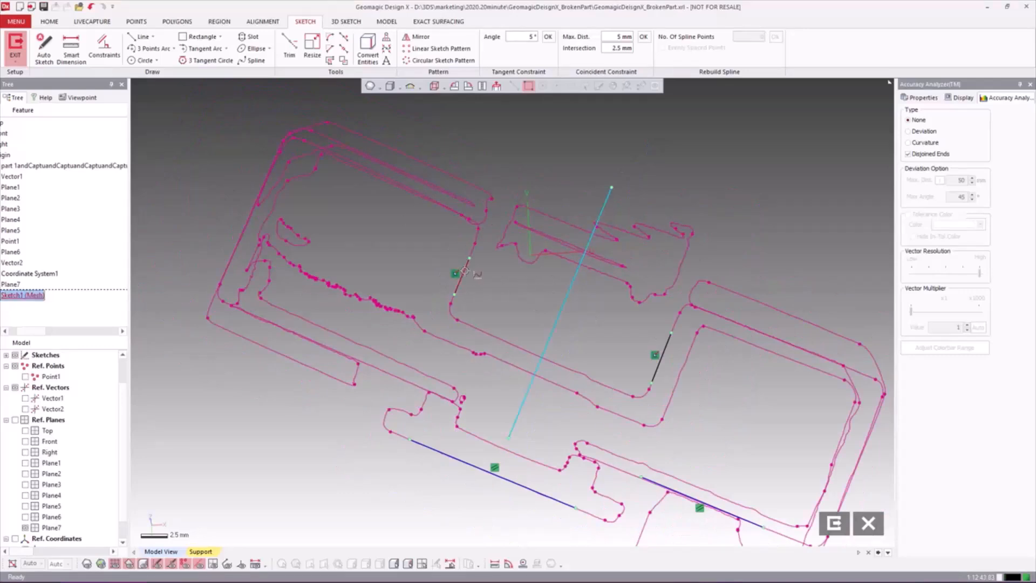
click(464, 270)
click(659, 351)
click(98, 56)
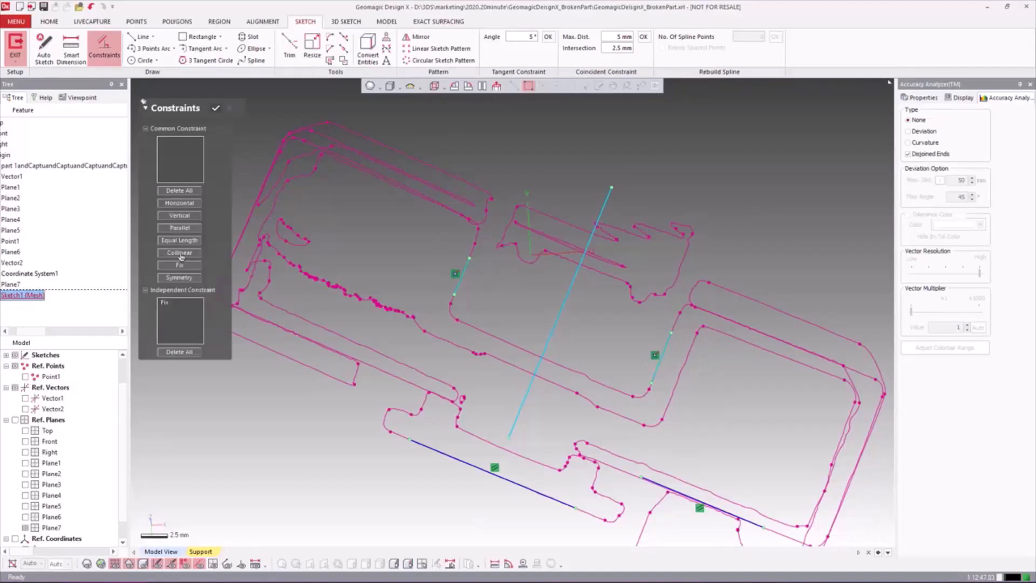
click(181, 277)
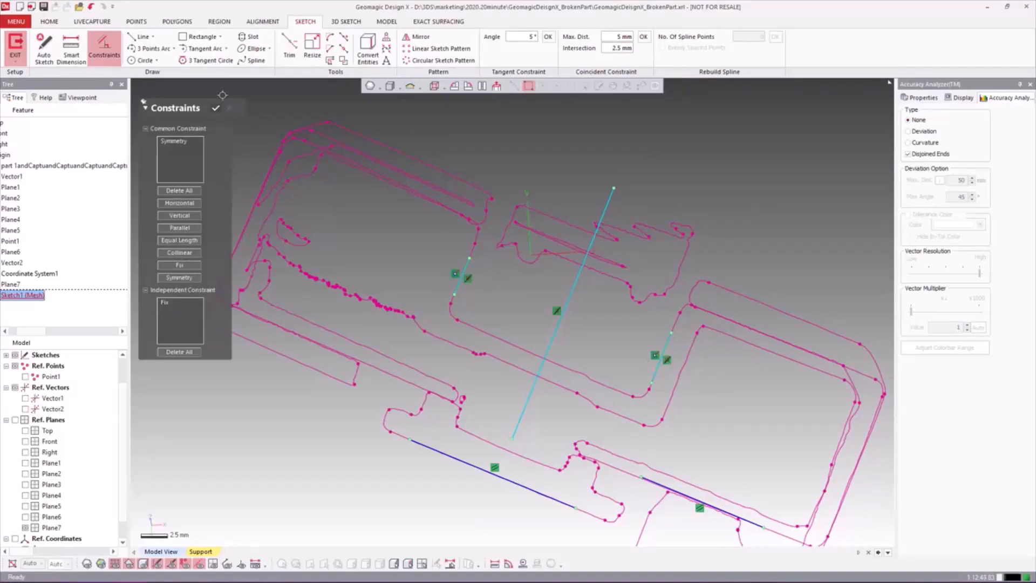
click(215, 107)
Extend the middle line to meet the reattached bar's line and exit the mesh sketch.
scroll(493, 297, down, 1)
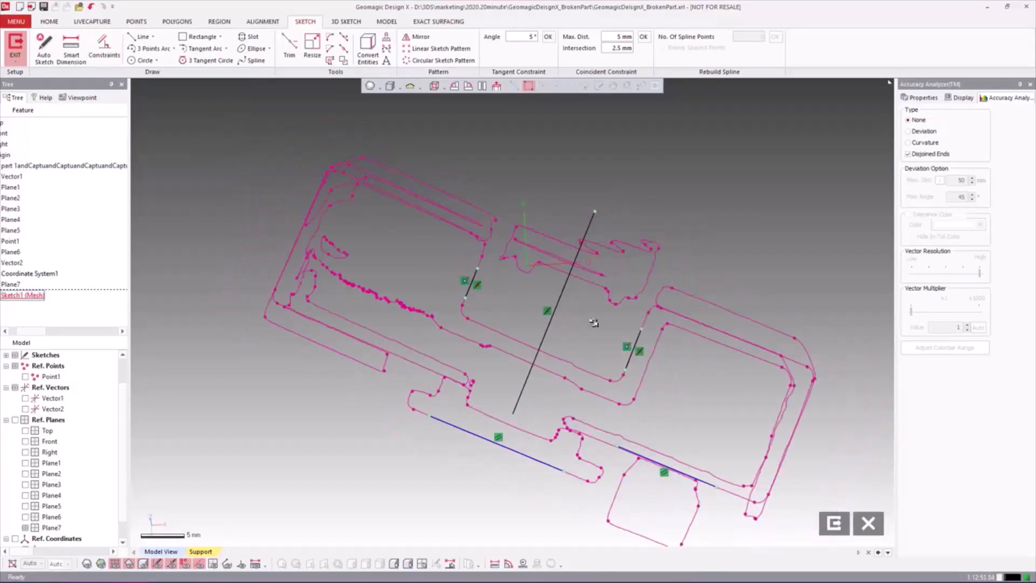
scroll(548, 355, up, 1)
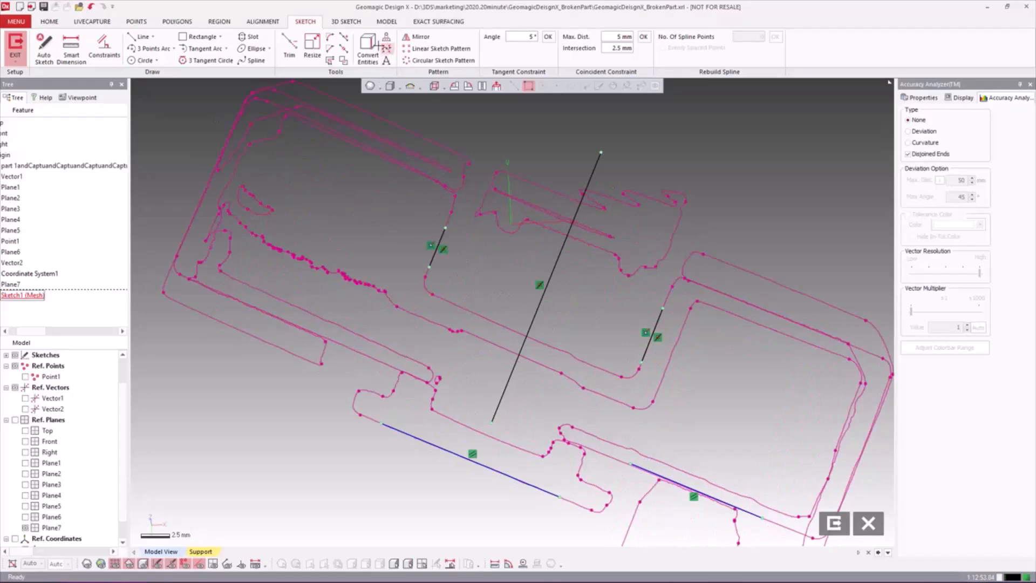
click(343, 37)
click(505, 379)
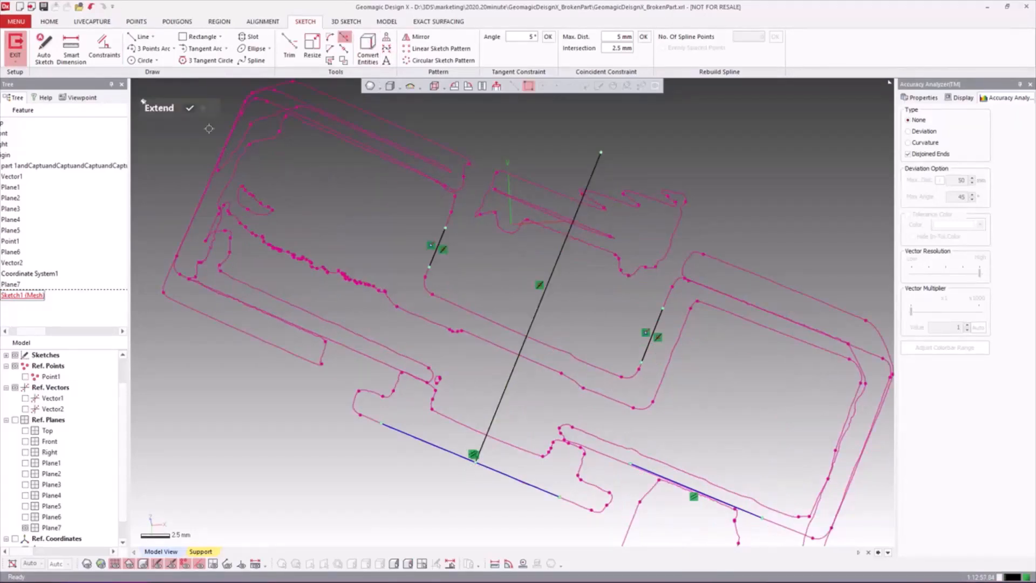
click(190, 111)
scroll(345, 267, down, 1)
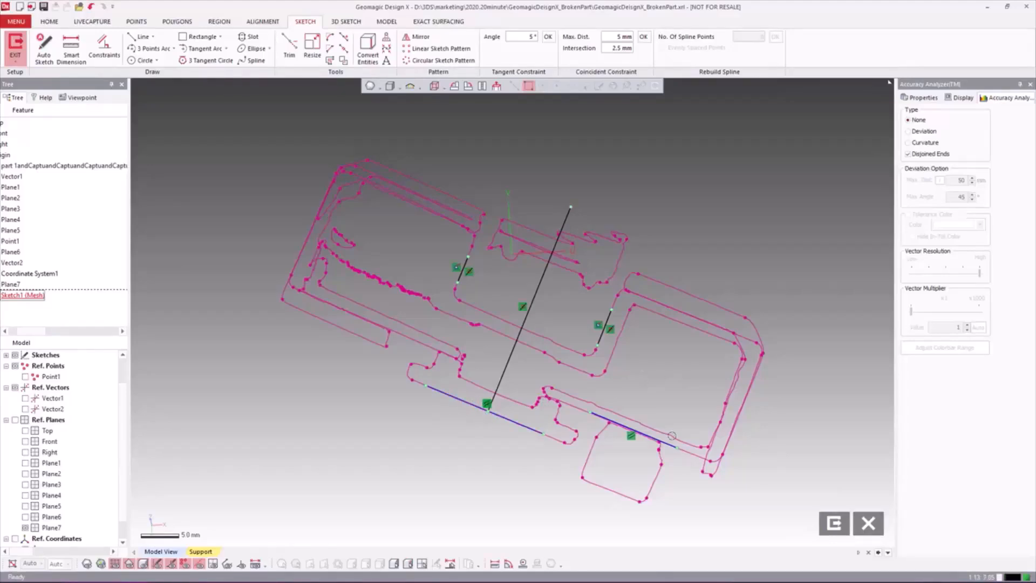
click(833, 522)
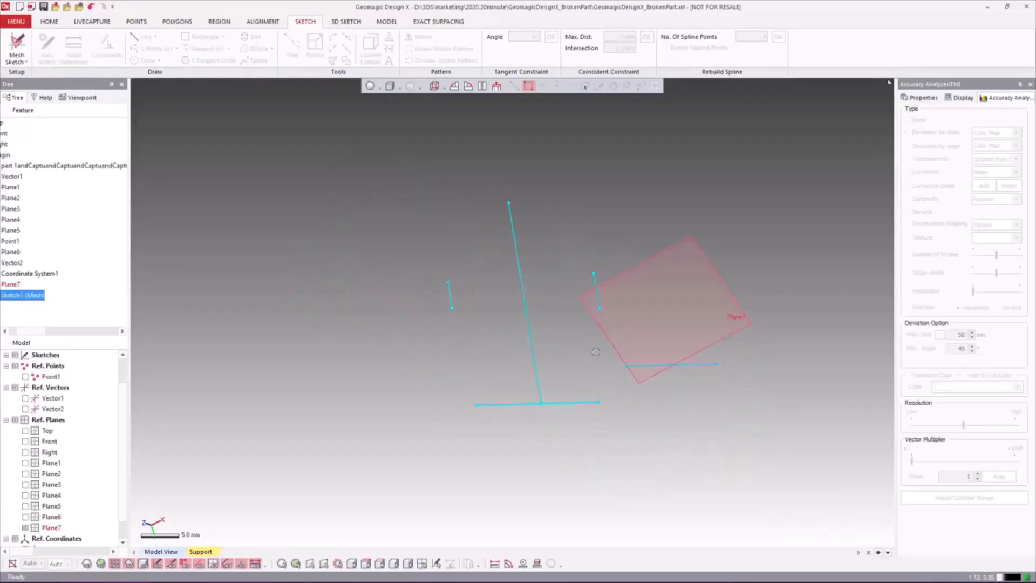
Start an Interactive Alignment of the combined scan and set its moving position to the point where the middle line meets the bar's line.
right_drag(596, 351, 422, 276)
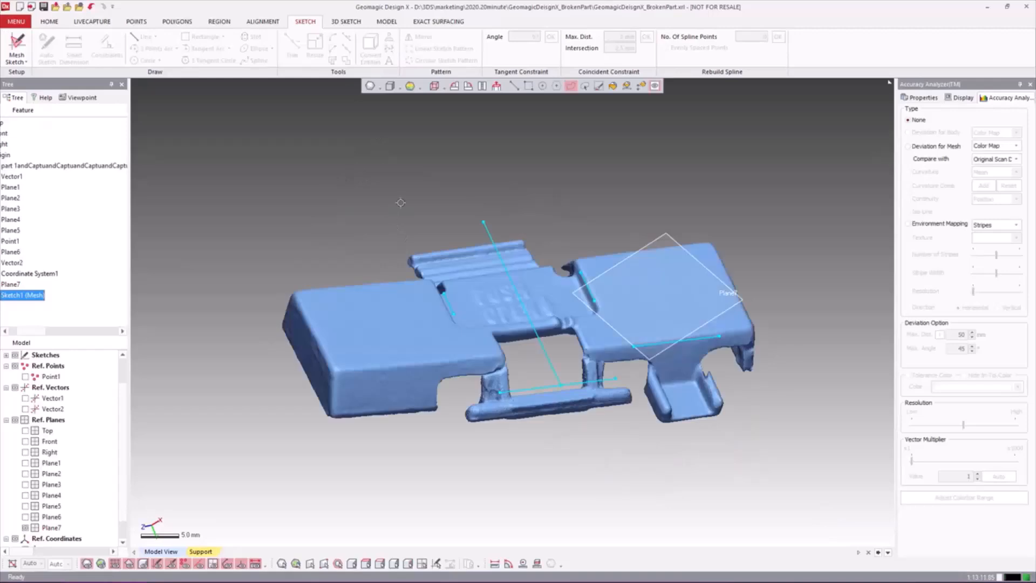
click(259, 20)
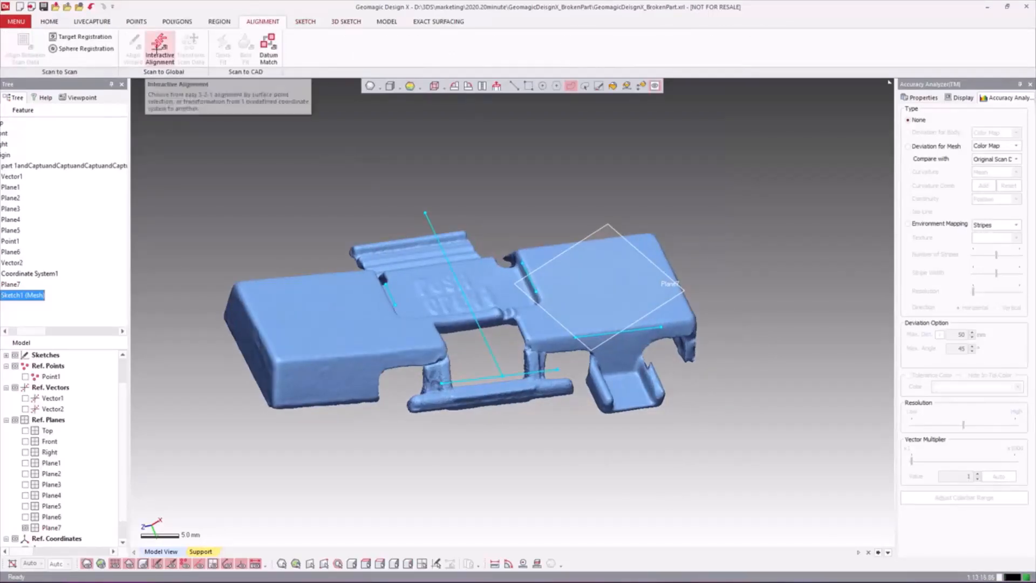
click(157, 47)
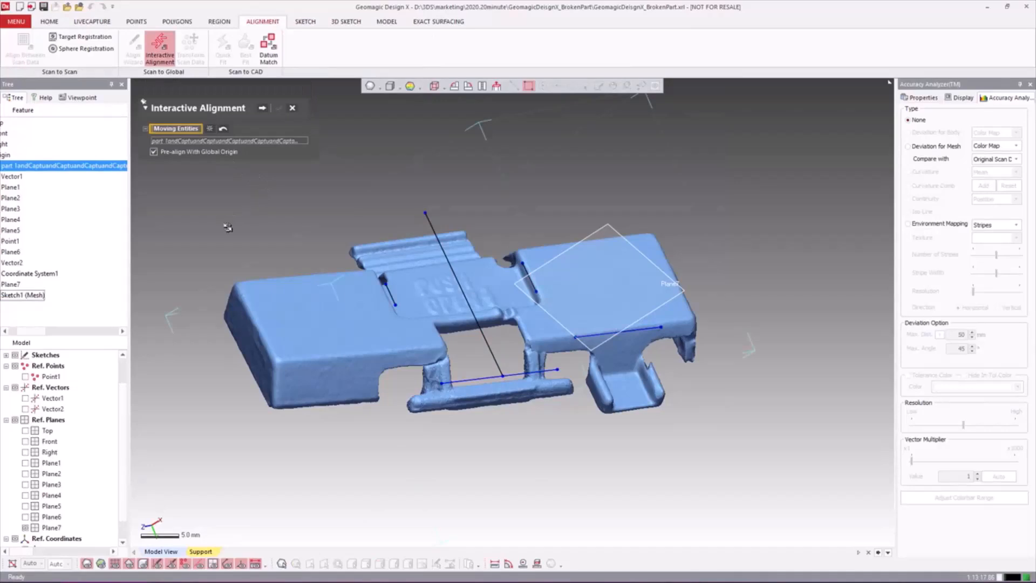
click(263, 108)
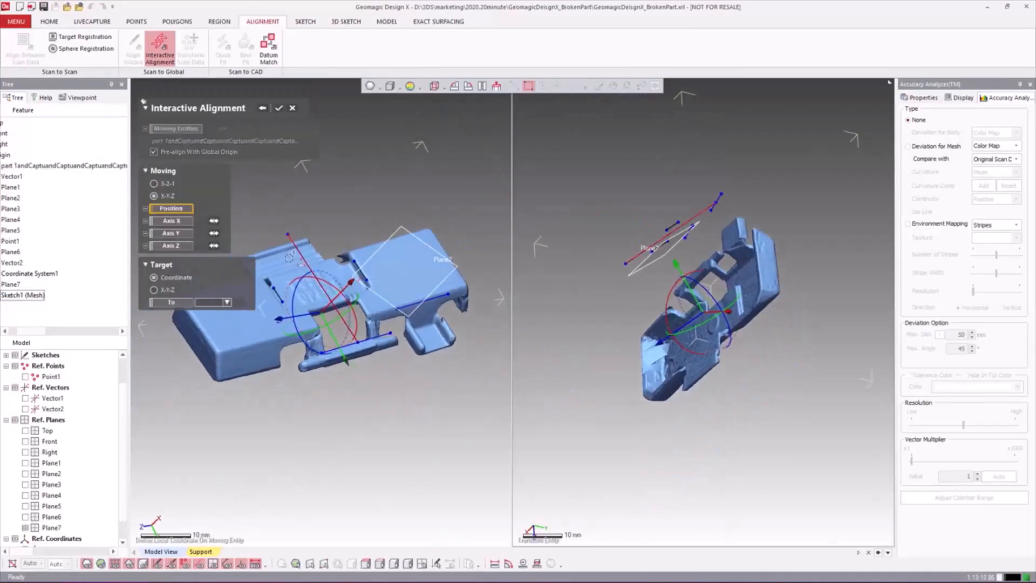
middle_drag(333, 299, 356, 307)
scroll(356, 308, up, 3)
scroll(333, 370, up, 3)
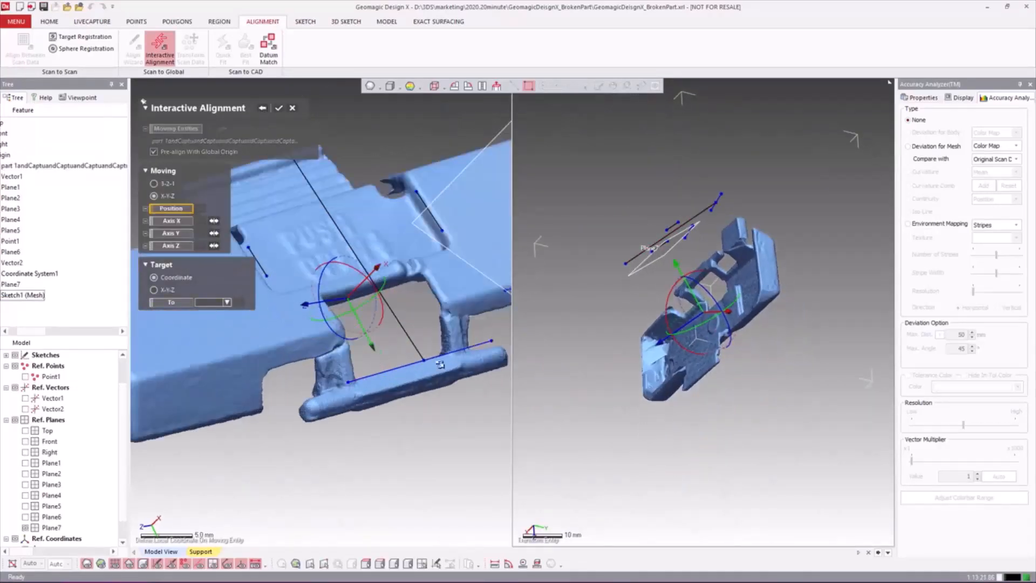
click(425, 359)
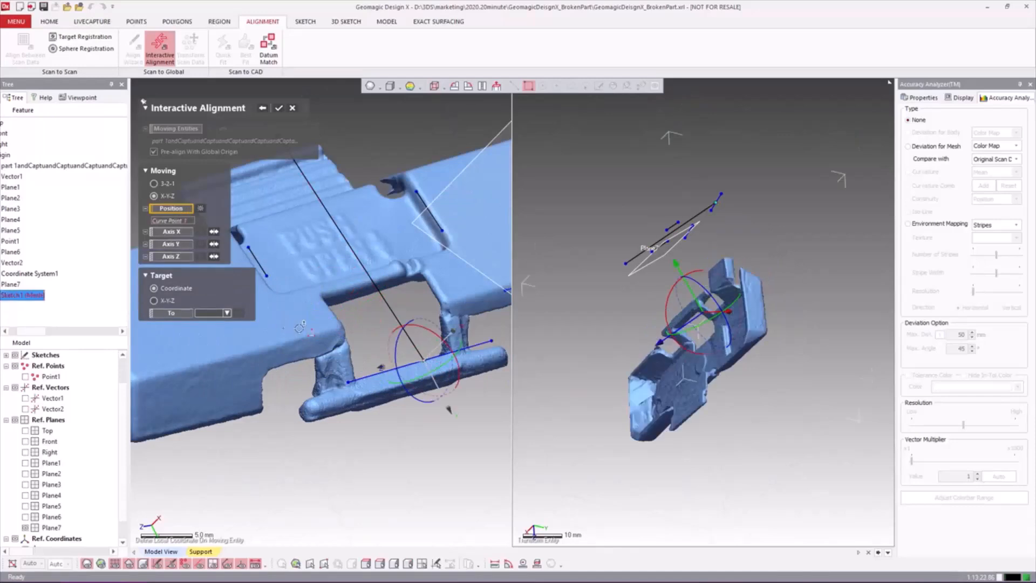
Define the moving Z axis from Plane7.
click(173, 259)
scroll(346, 246, down, 2)
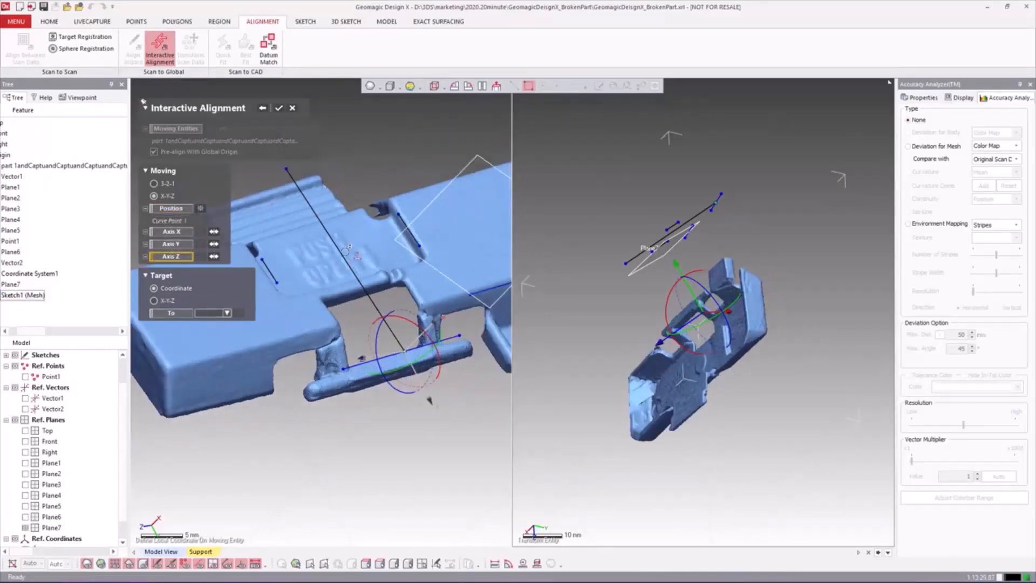
click(478, 164)
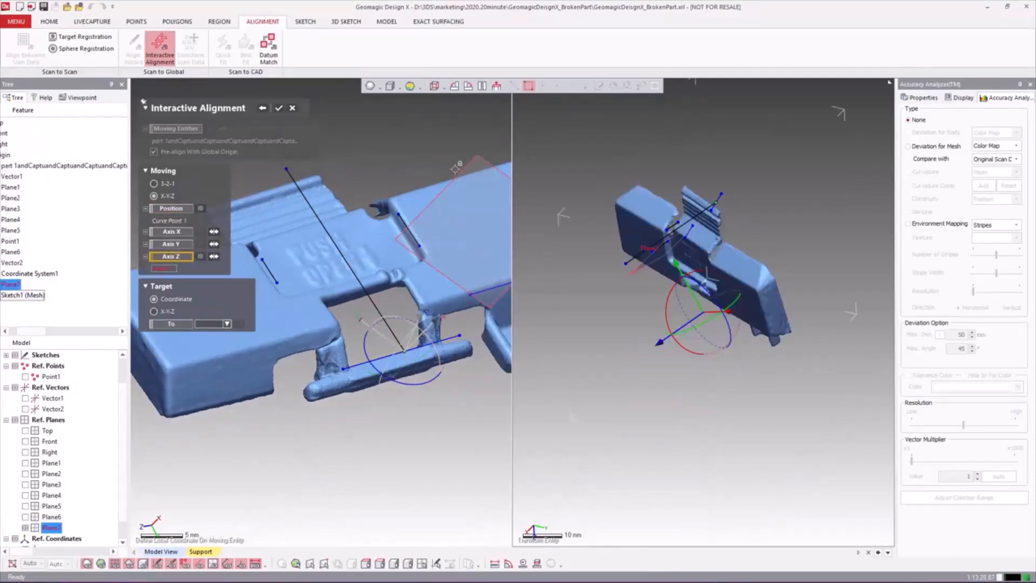
Try the reattached bar's line as the moving X axis and flip its direction.
click(173, 244)
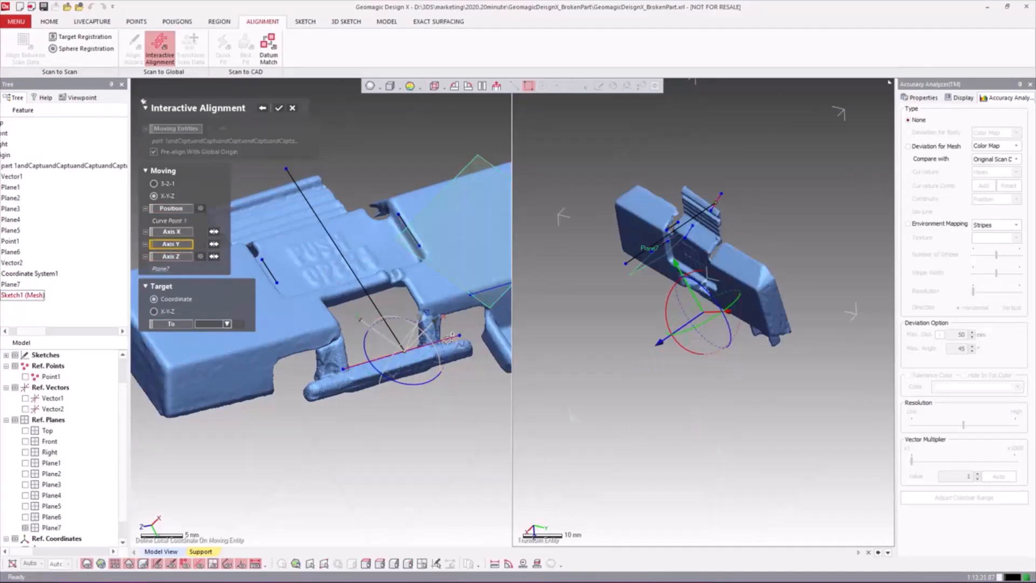
click(184, 232)
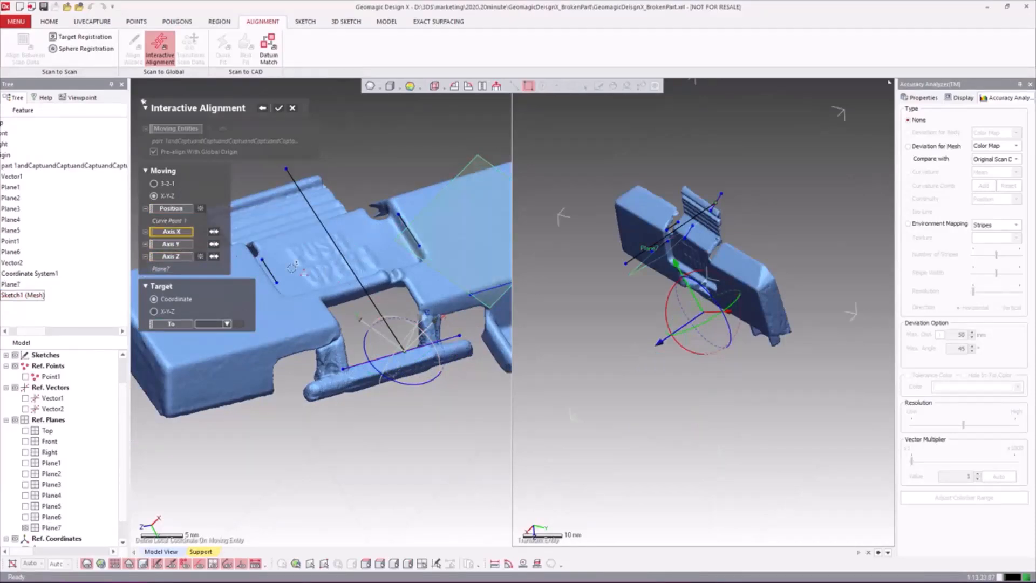
click(451, 333)
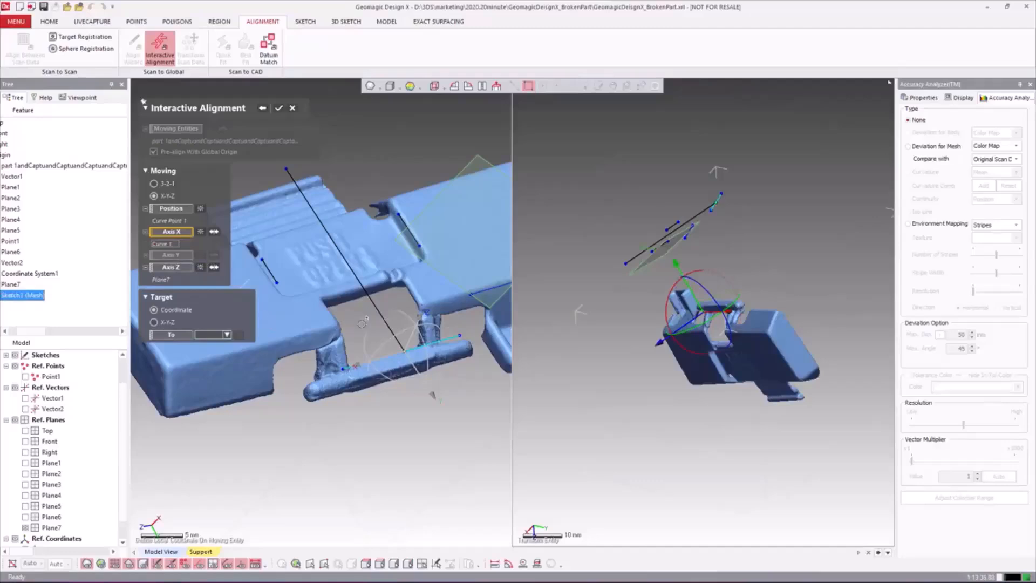
click(214, 232)
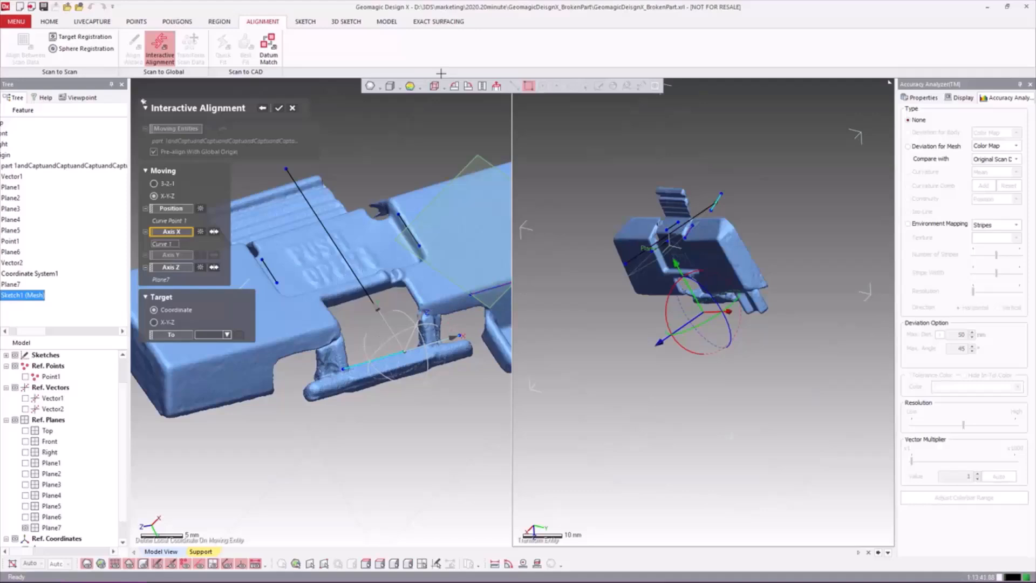
Show the Top, Front and Right reference planes in the isometric view.
ctrl+right_drag(593, 244, 594, 266)
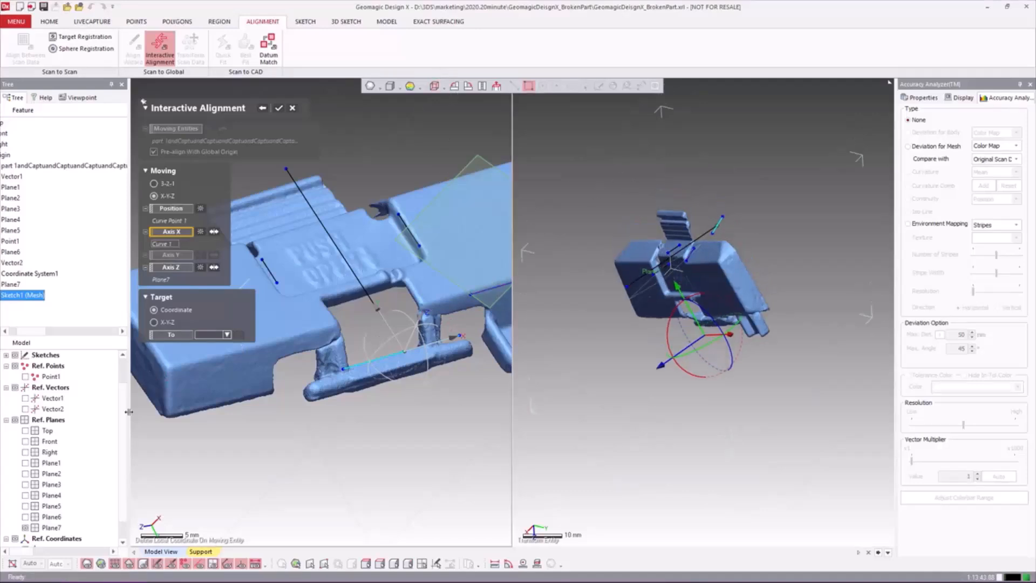
click(25, 430)
click(25, 441)
click(24, 451)
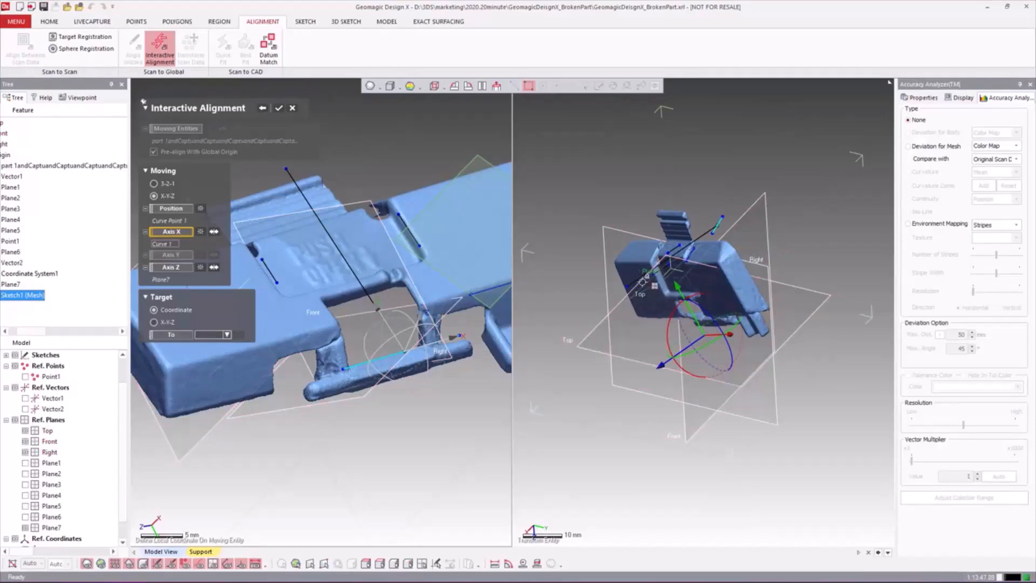
click(434, 86)
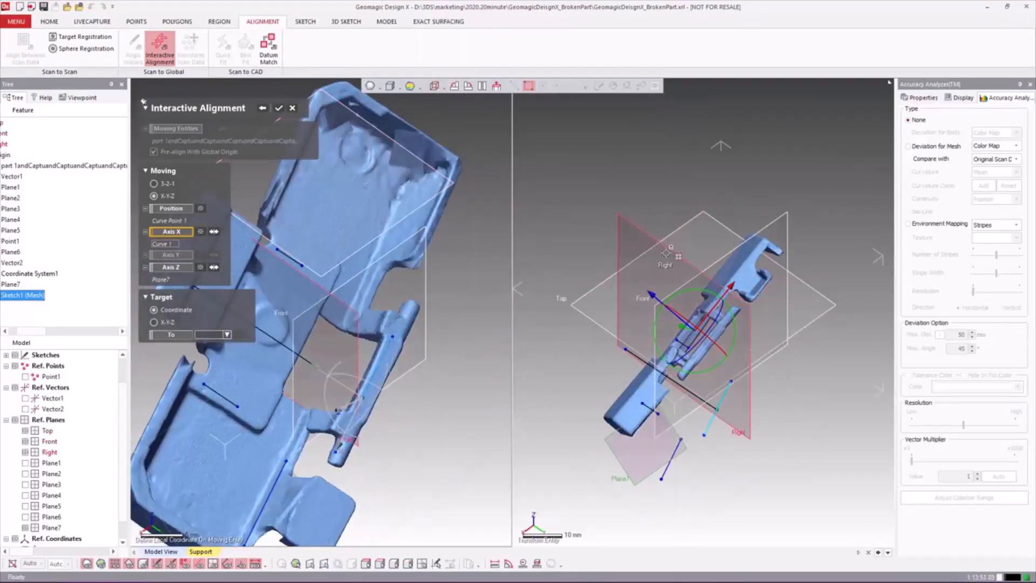
right_click(666, 252)
click(579, 222)
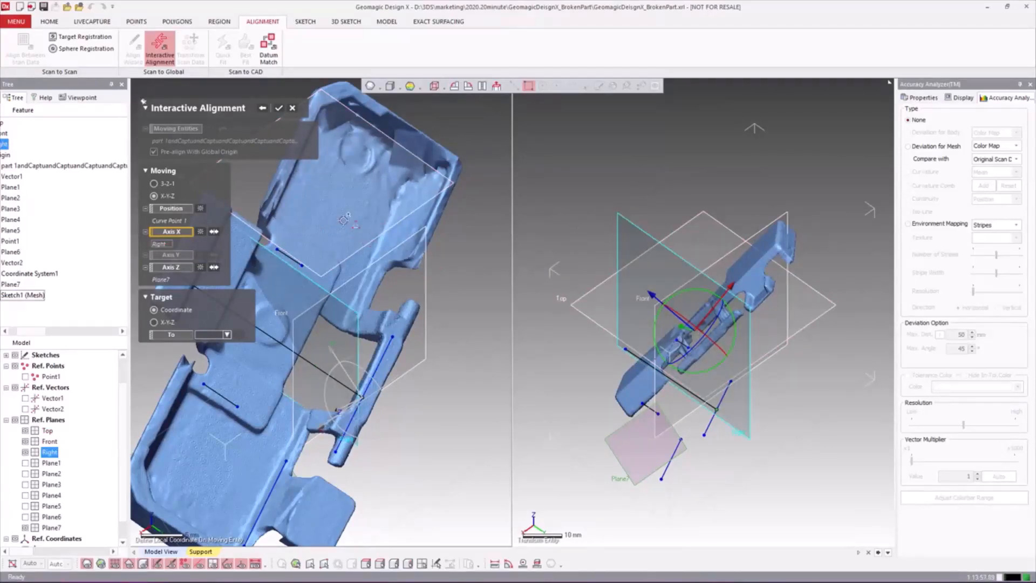
right_drag(610, 227, 698, 289)
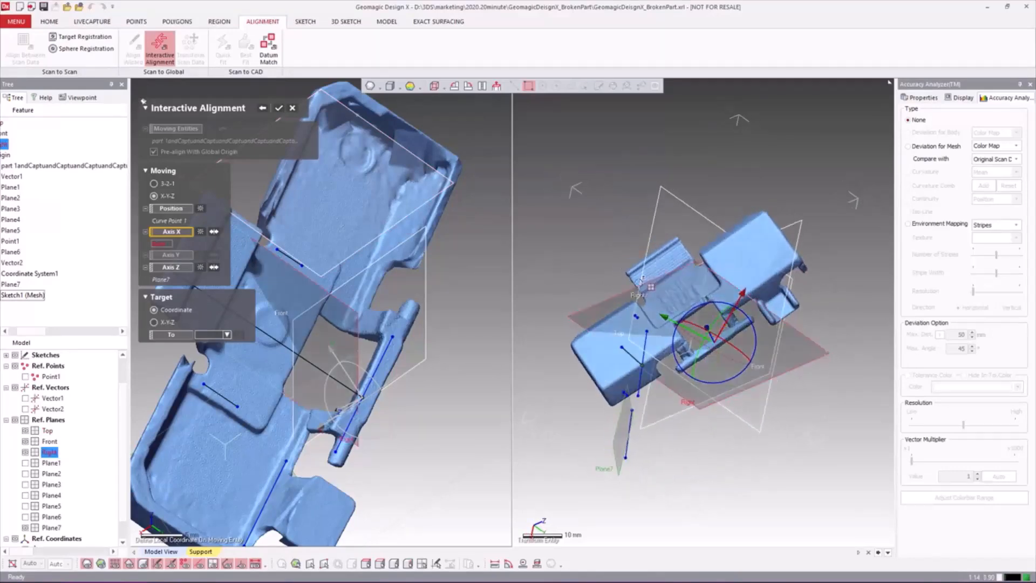
scroll(639, 294, up, 3)
scroll(238, 243, down, 3)
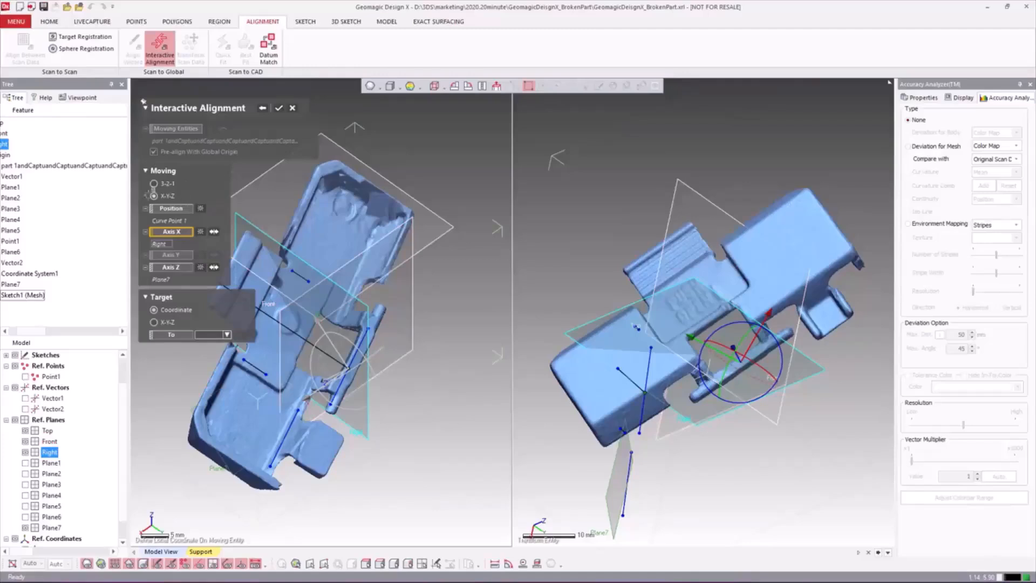
Clear the moving X axis reference and define the Y axis from the reattached bar's line.
click(200, 233)
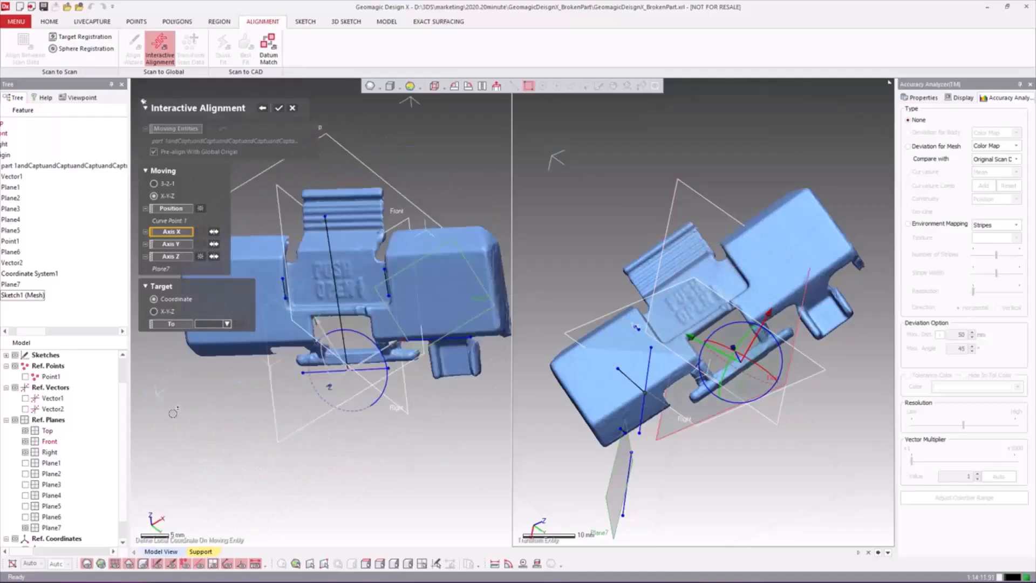
right_drag(302, 393, 361, 330)
scroll(361, 330, up, 3)
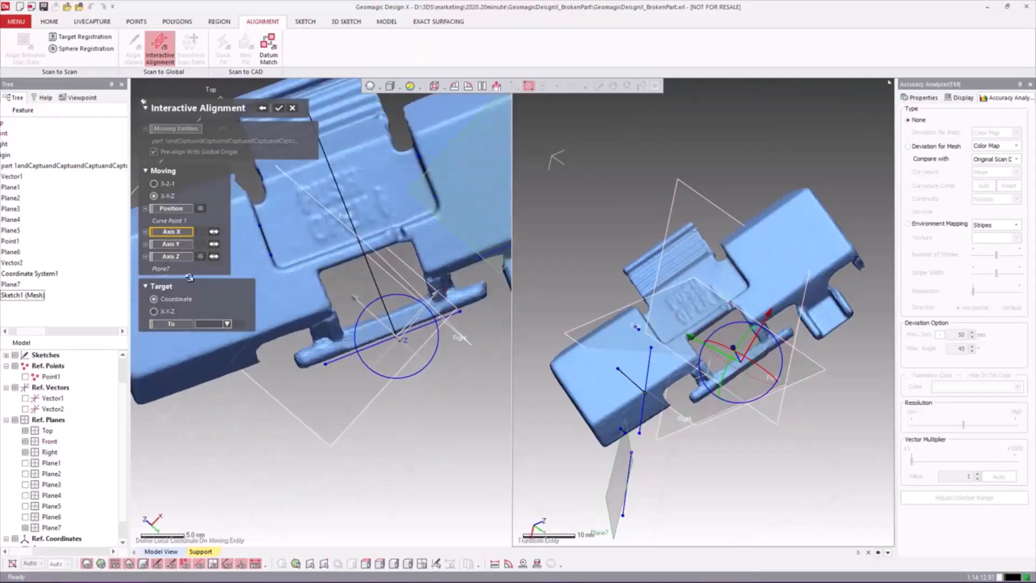
click(178, 243)
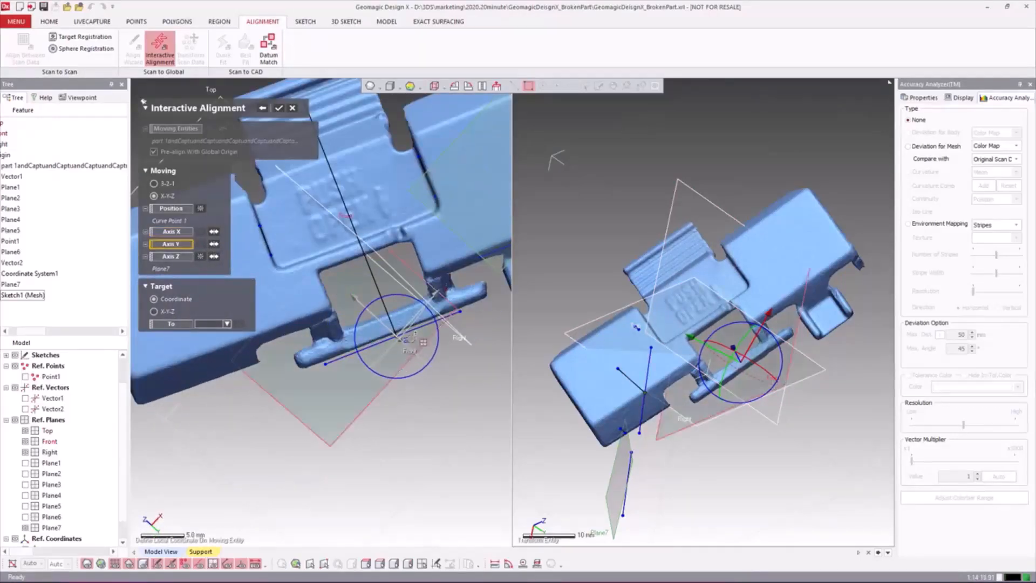
click(417, 329)
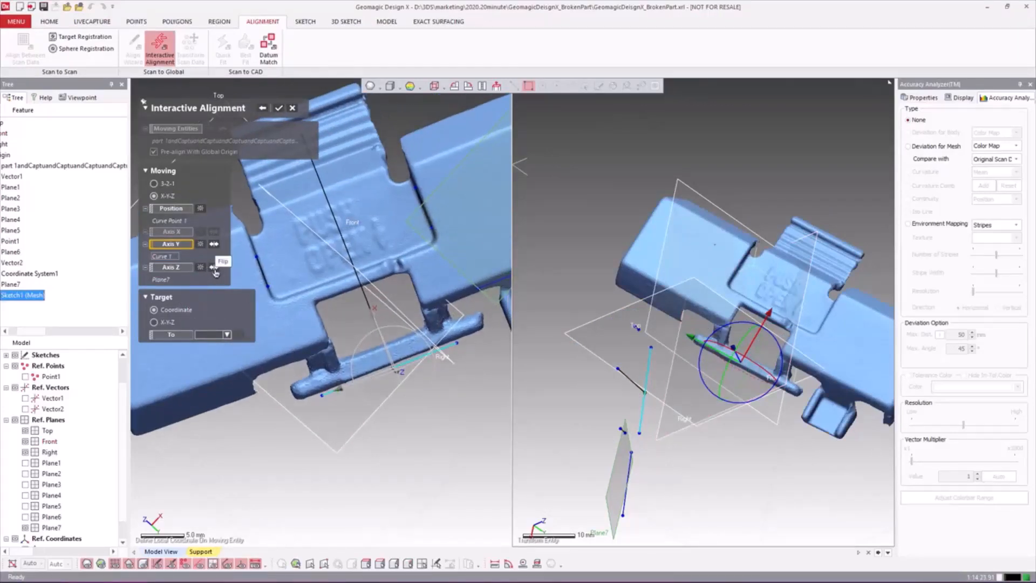
Set the alignment's target coordinate to Origin and inspect the aligned part in both views.
click(434, 86)
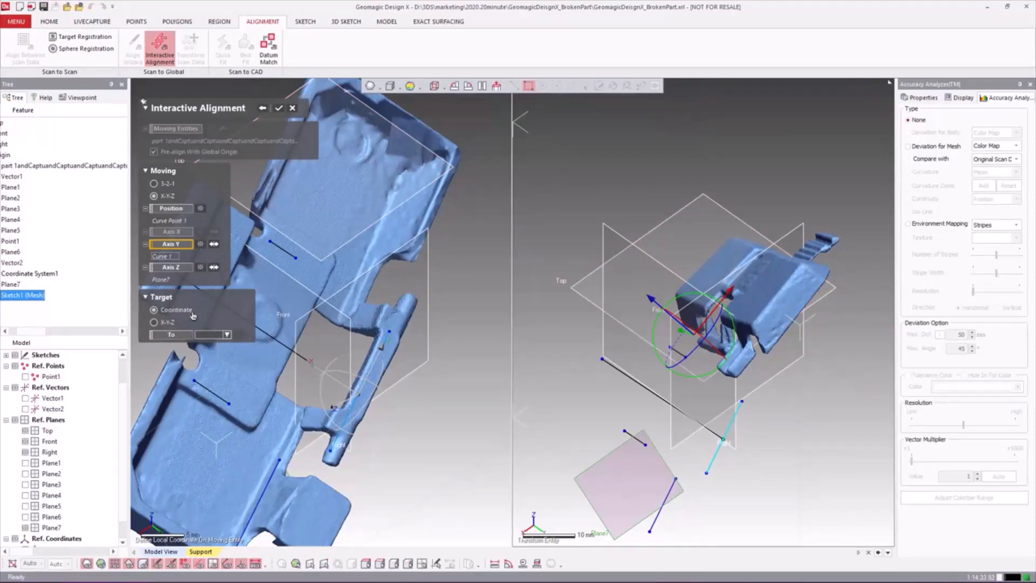
click(219, 336)
click(217, 344)
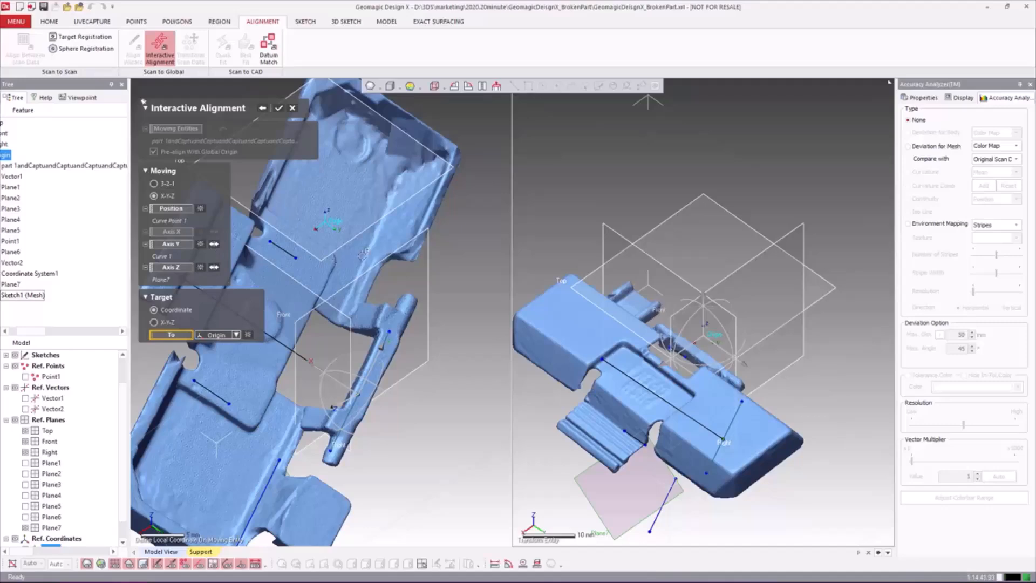
right_drag(504, 273, 345, 314)
right_drag(750, 313, 745, 352)
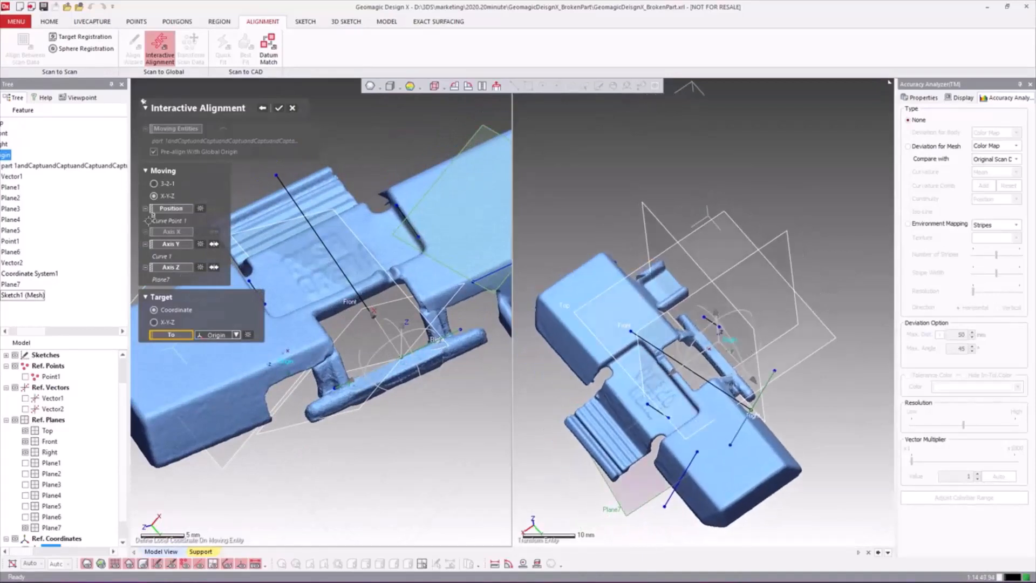
Clear the moving position and pick it again at the end of the middle line on the bar's line.
click(200, 208)
scroll(351, 297, up, 3)
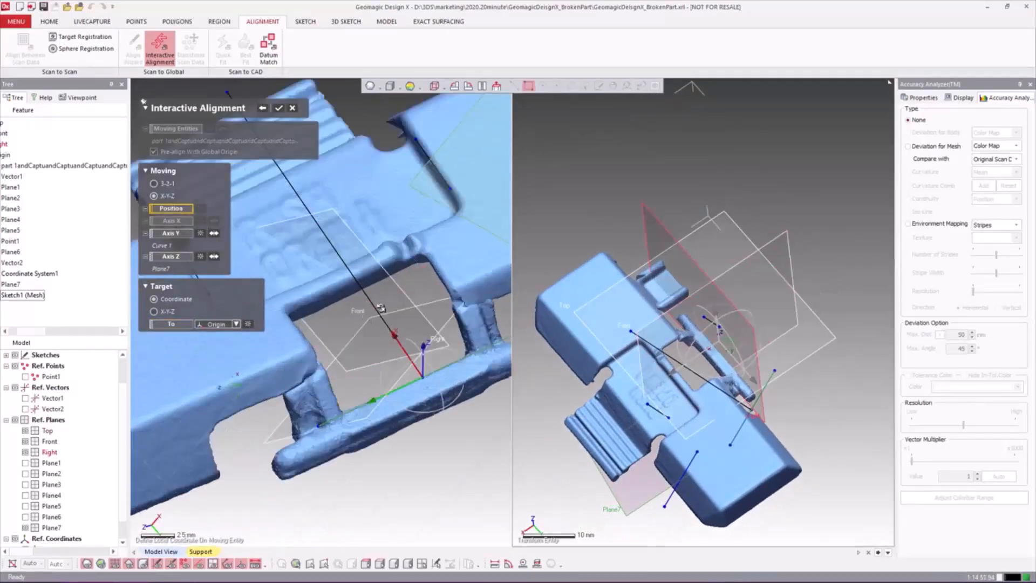
right_drag(381, 308, 400, 352)
scroll(429, 377, up, 2)
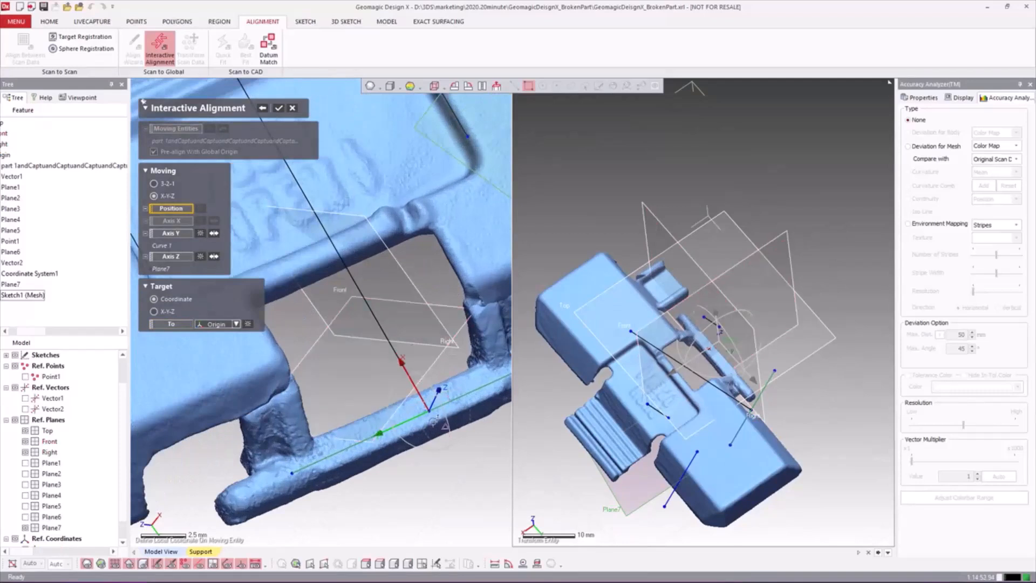
scroll(436, 424, up, 2)
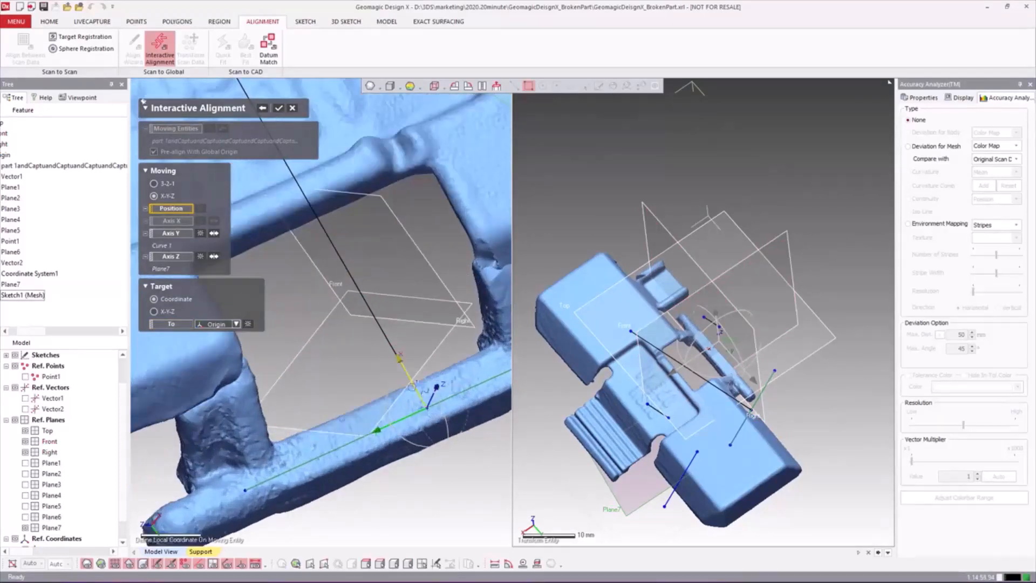
drag(400, 362, 425, 407)
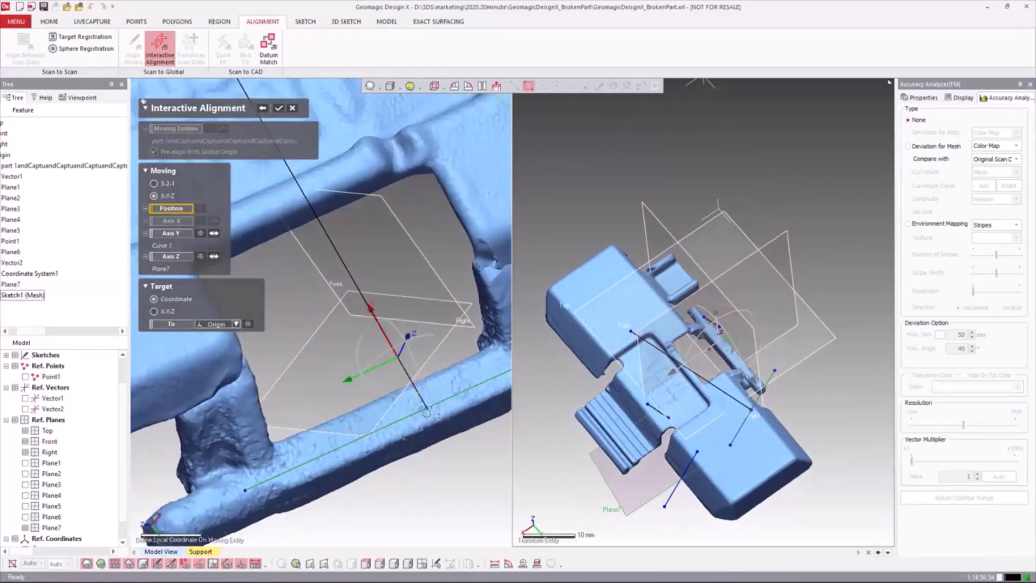
click(426, 407)
scroll(395, 376, down, 2)
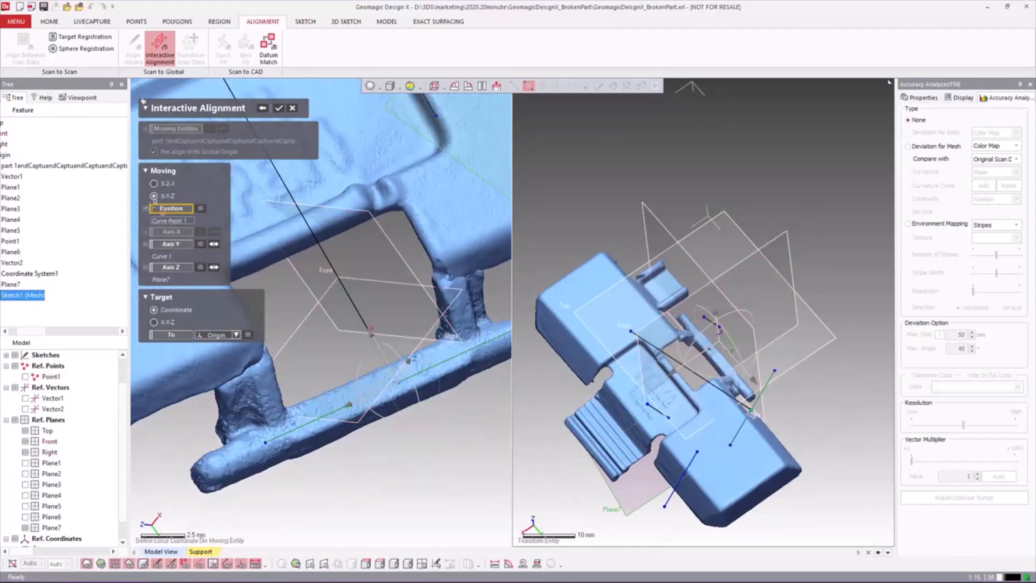
Pick the moving axis references again, using the bar's line for the Y axis and Plane7 for the Z axis.
click(170, 243)
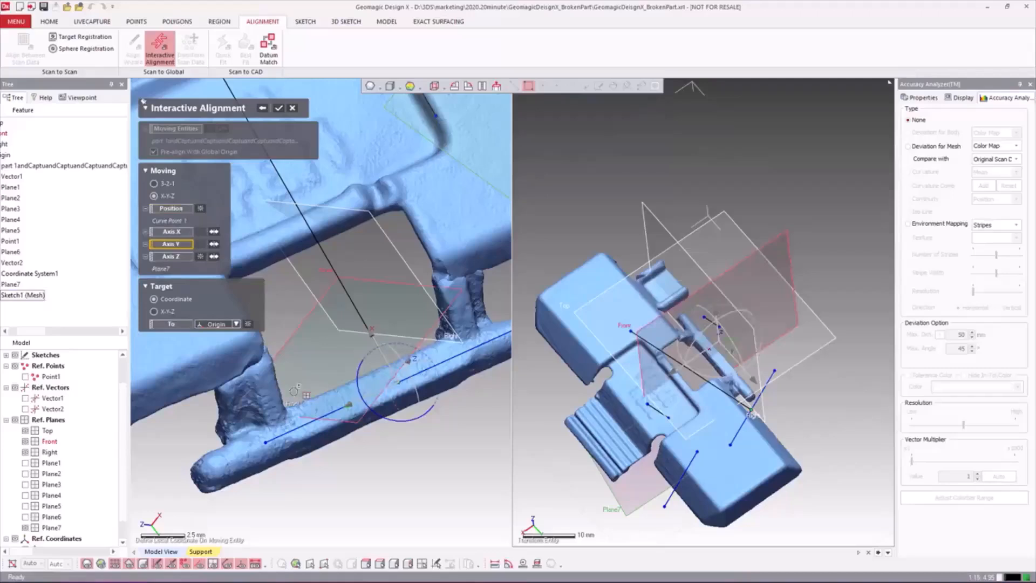
click(312, 420)
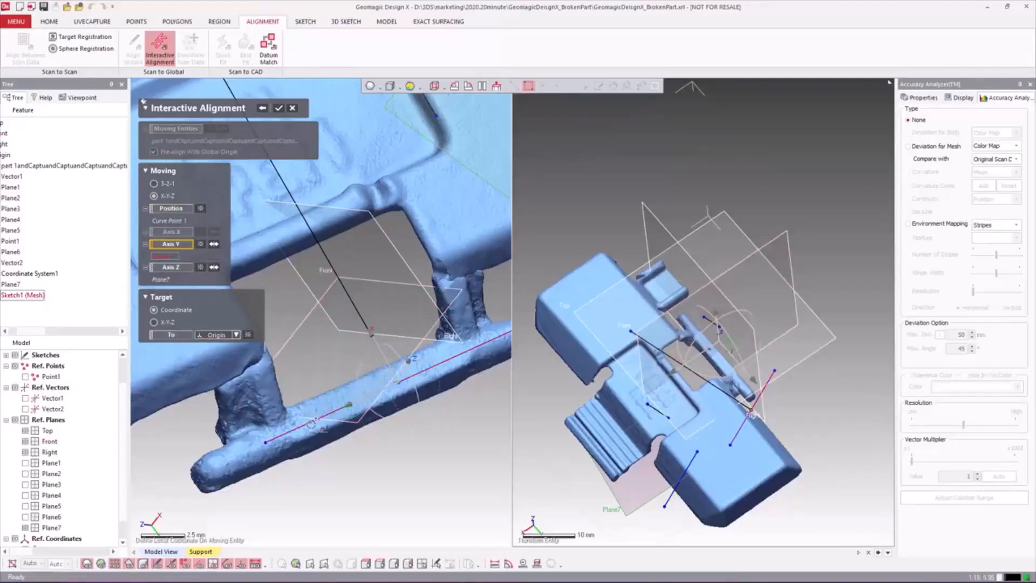
click(168, 267)
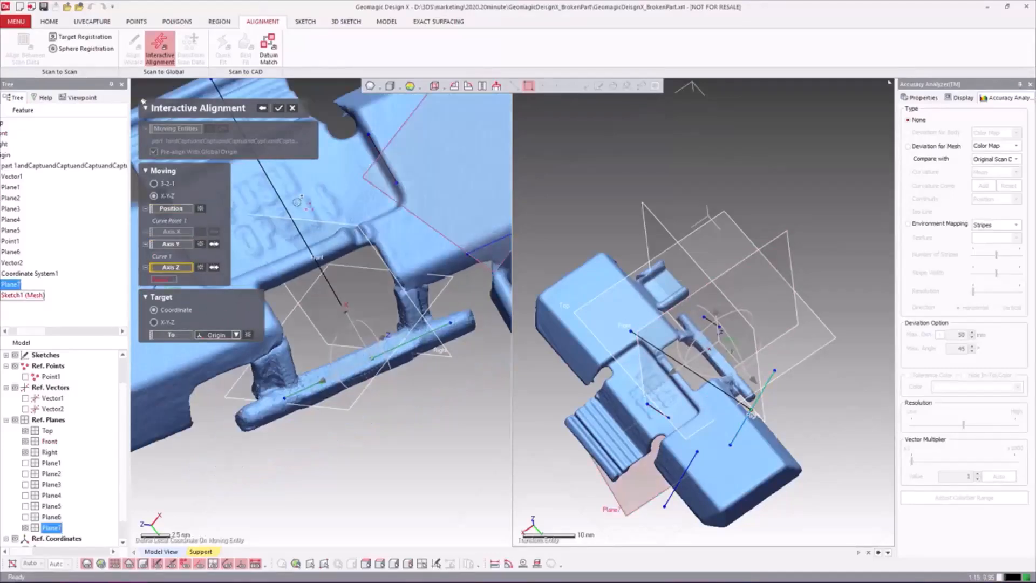
click(199, 268)
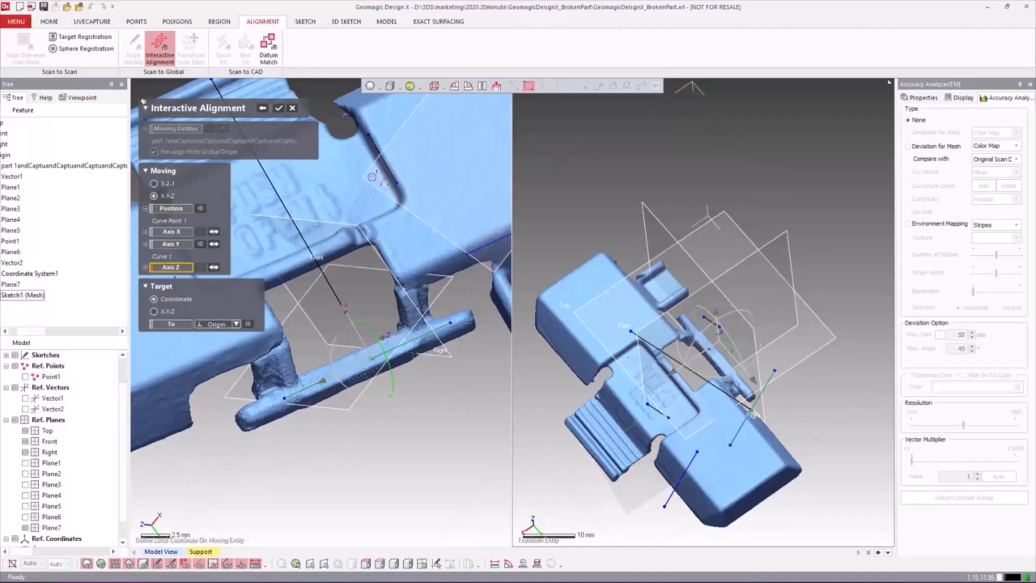
click(380, 207)
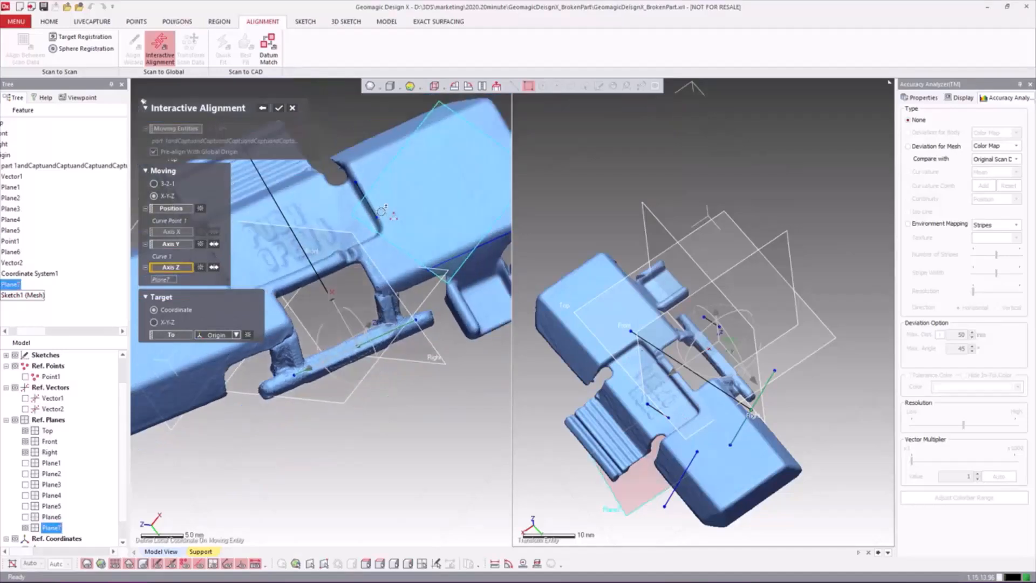
Check the aligned part from other angles and accept the interactive alignment to the global origin.
right_drag(390, 254, 403, 227)
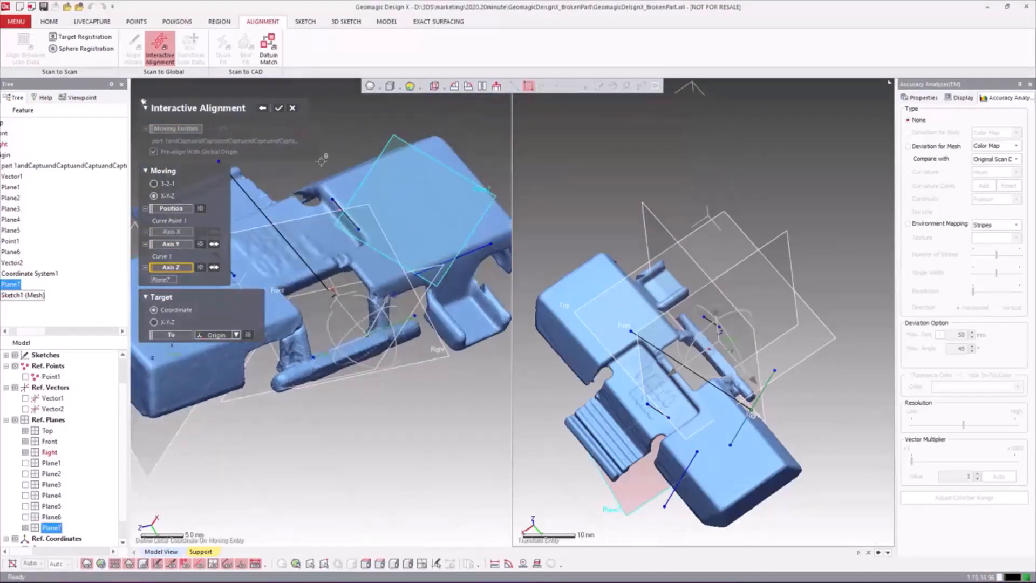
click(435, 86)
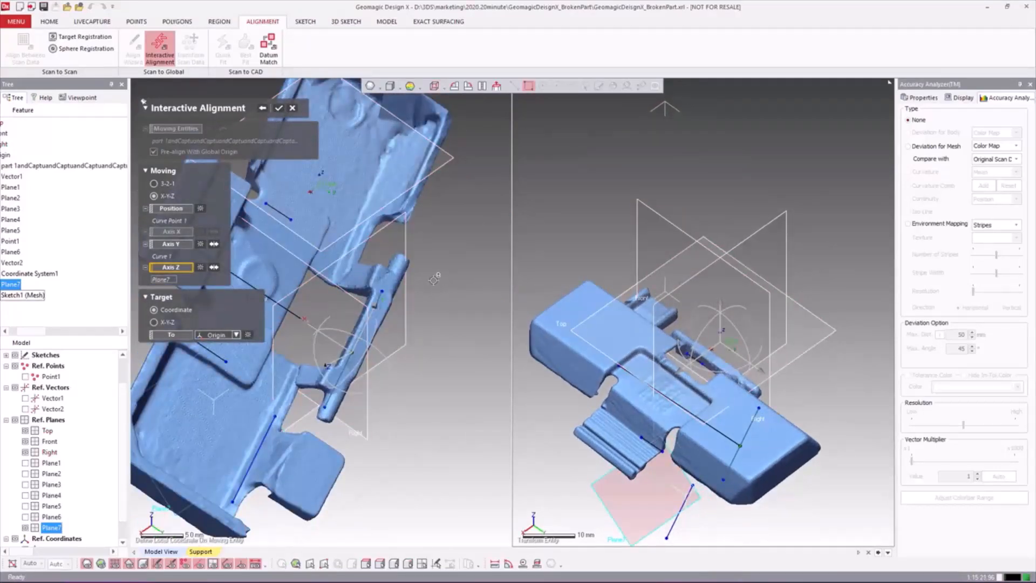
click(279, 110)
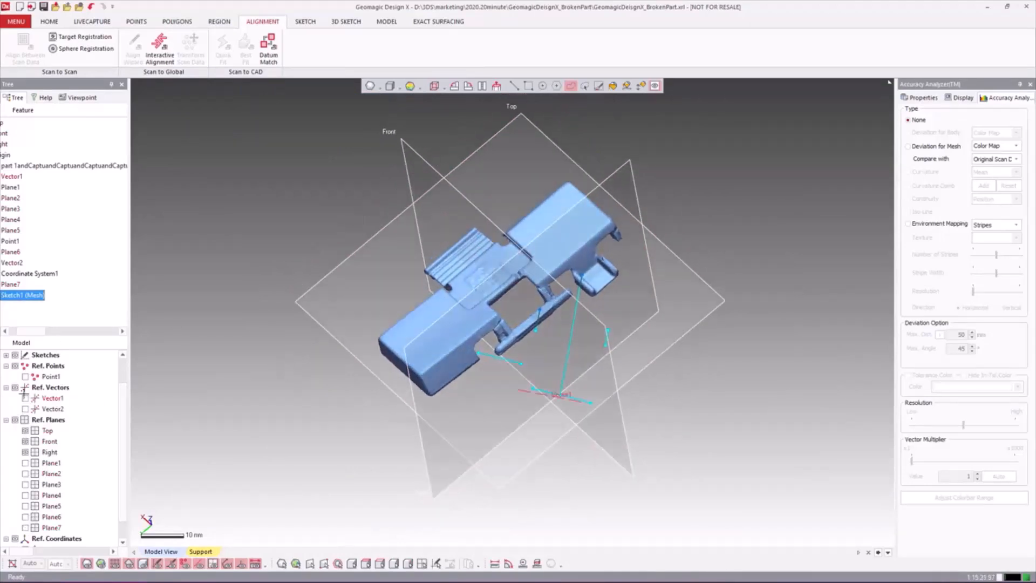
Hide Sketch1 (Mesh) and examine the aligned part against the Front, Top and Right planes.
scroll(26, 391, up, 1)
click(7, 388)
click(26, 398)
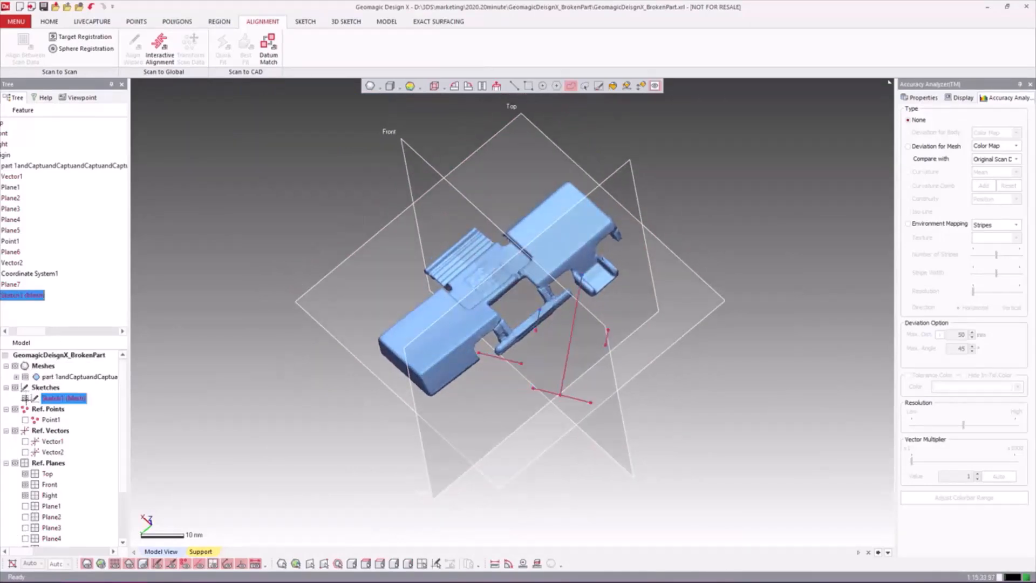
click(294, 392)
mouse_move(371, 266)
right_down()
mouse_move(486, 363)
mouse_move(379, 416)
mouse_move(617, 286)
mouse_move(423, 358)
mouse_move(564, 311)
mouse_move(499, 308)
right_up()
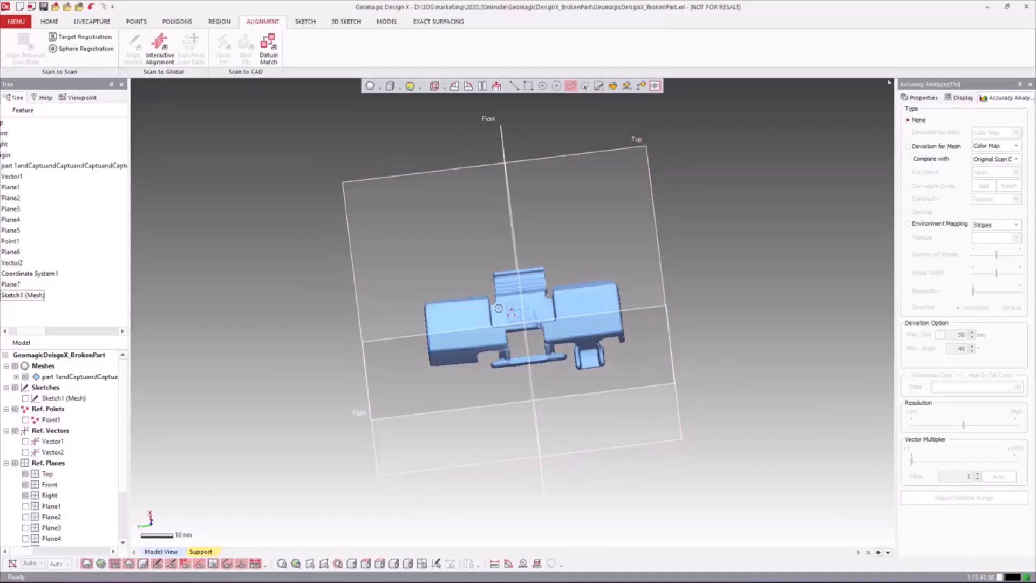
scroll(560, 351, up, 3)
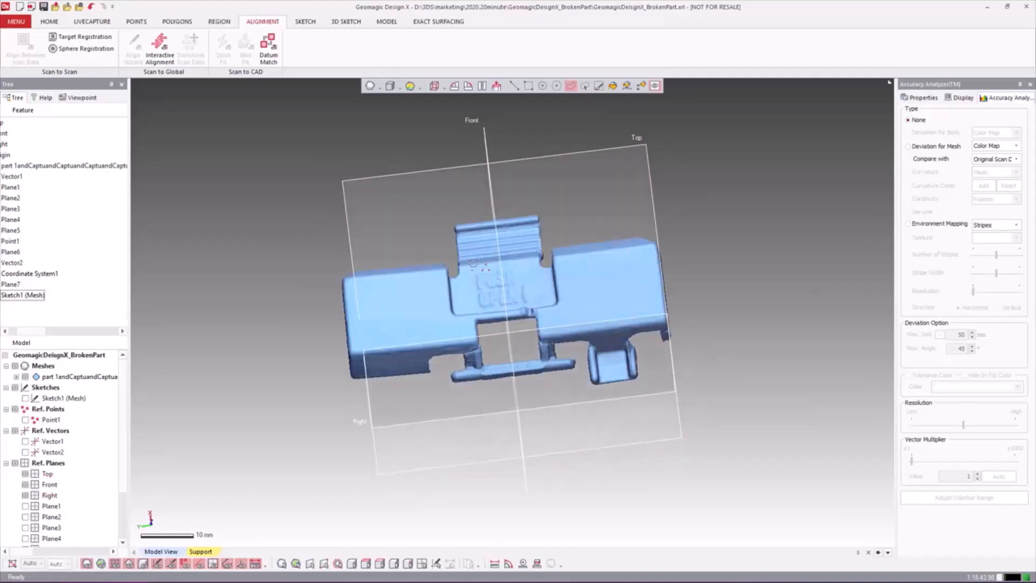
right_drag(605, 280, 577, 353)
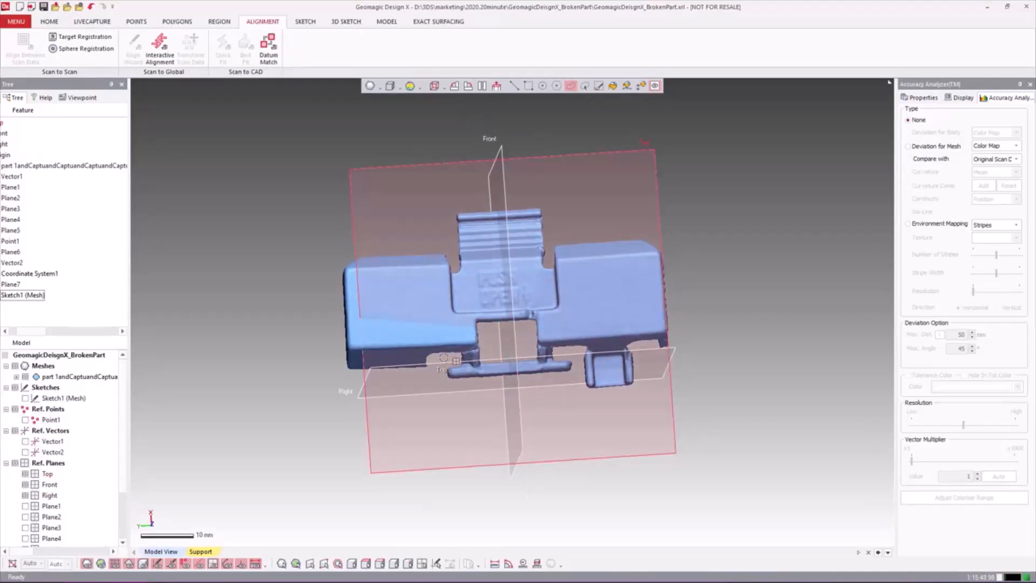
right_drag(443, 358, 438, 344)
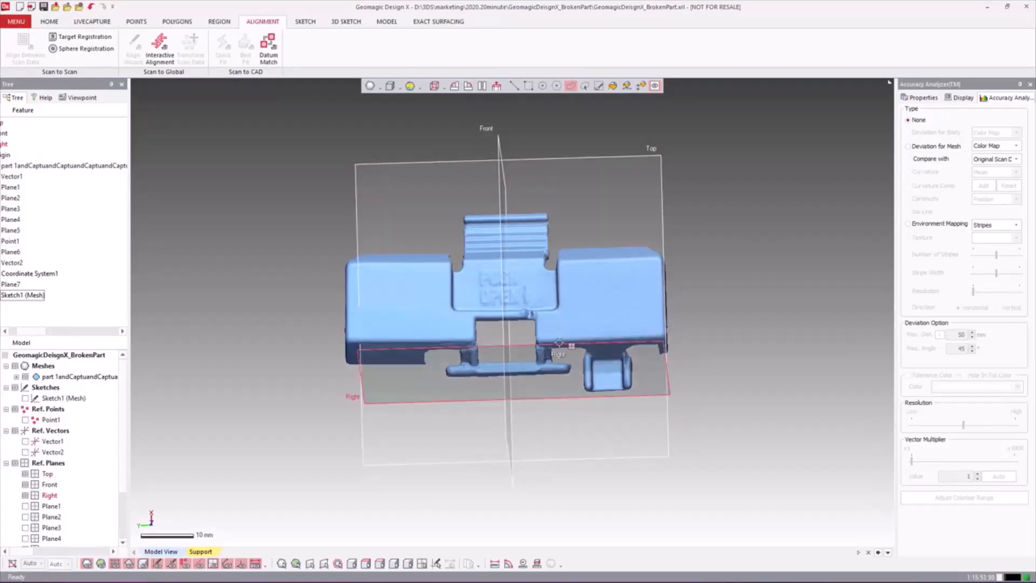